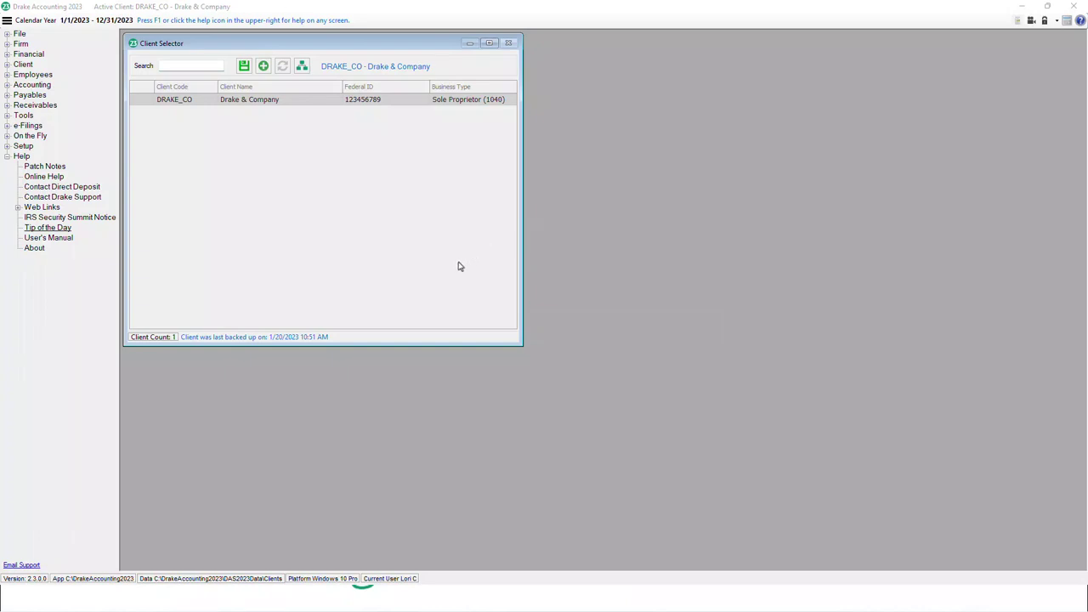
Step: Show the tip of the day, and open the firm information setup
{"action": "left_click", "coordinate": [50, 228]}
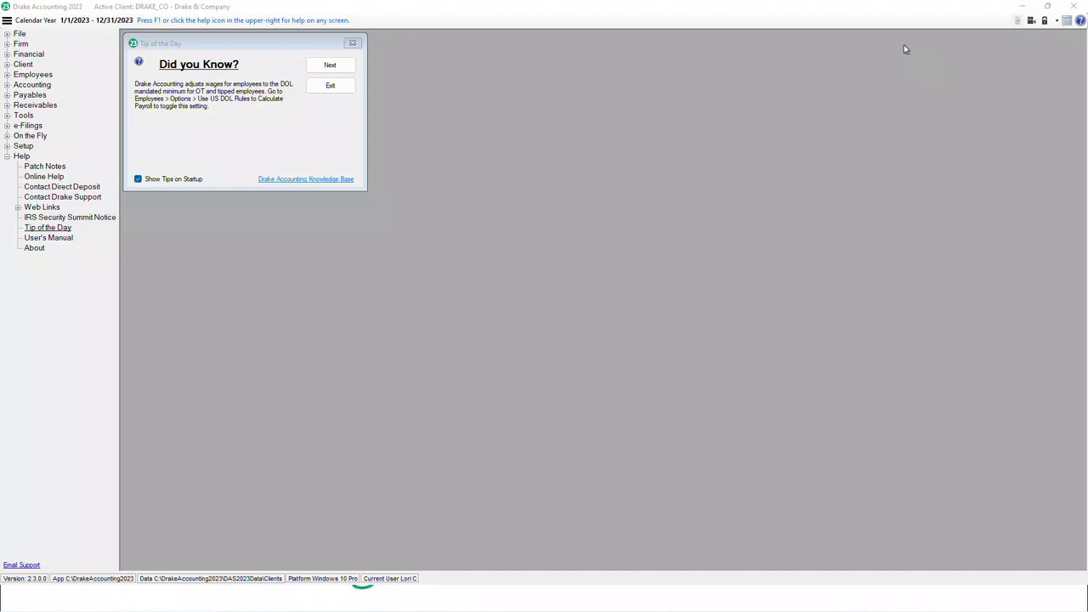
{"action": "left_click", "coordinate": [7, 45]}
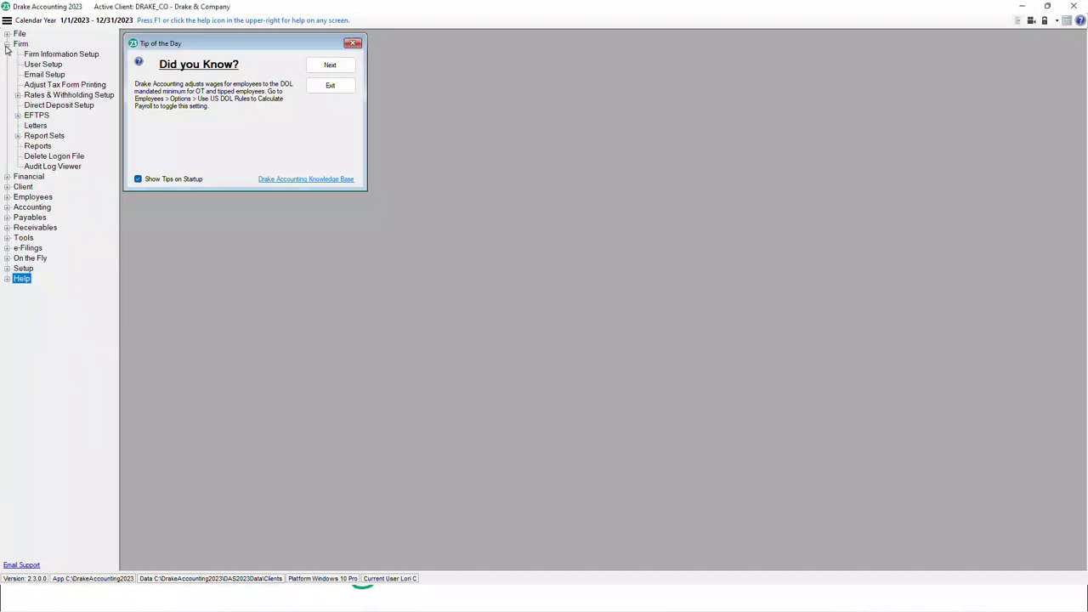
{"action": "left_click", "coordinate": [37, 56]}
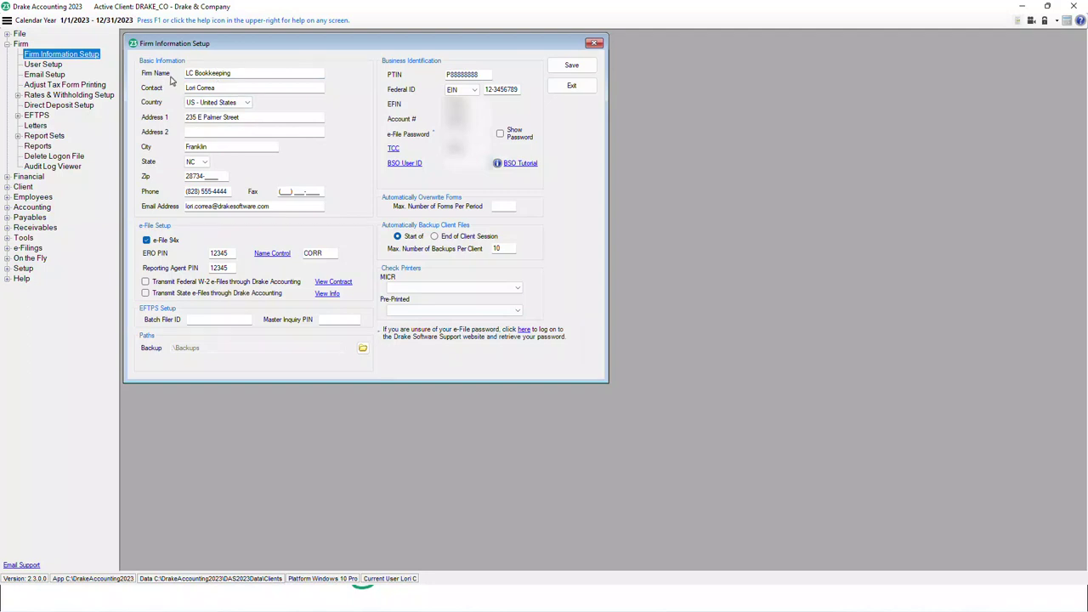
{"action": "left_click", "coordinate": [194, 102]}
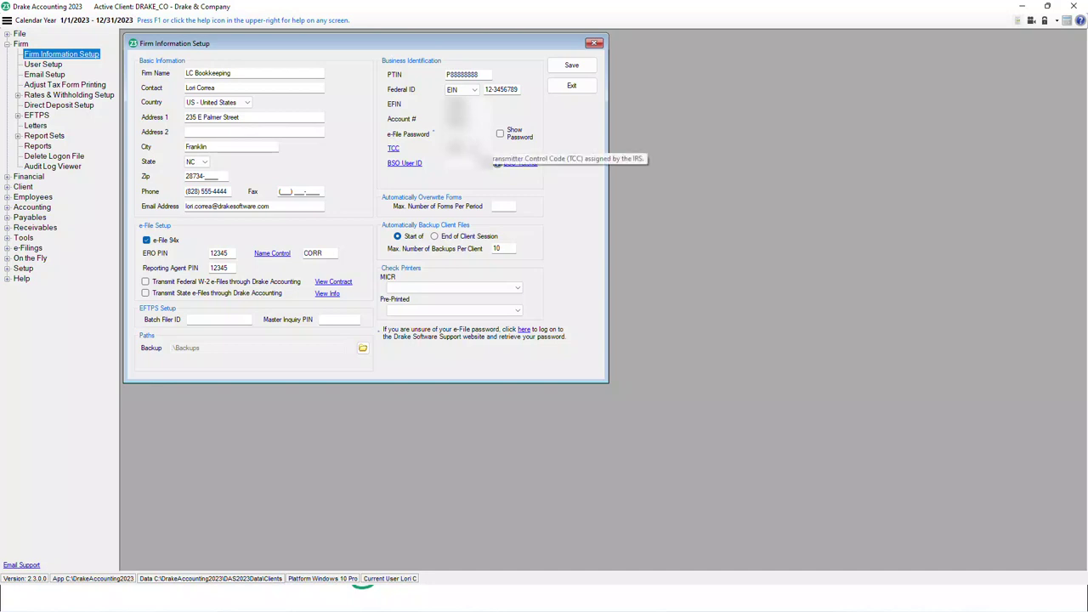
Step: Read the knowledge base article on obtaining a Transmitter Control Code (TCC), and return to the firm information setup
{"action": "left_click", "coordinate": [391, 152]}
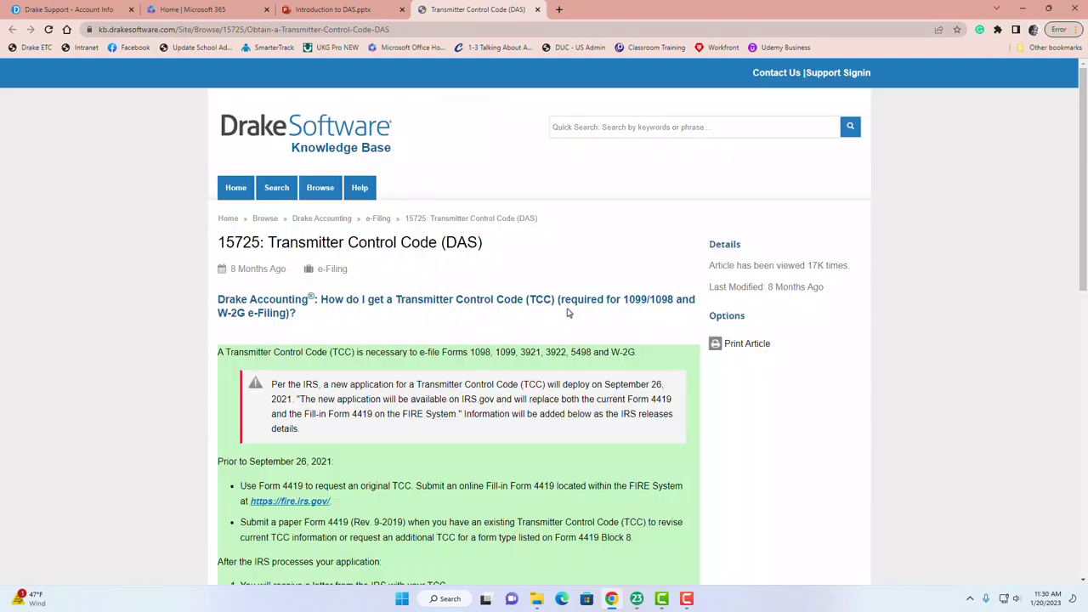
{"action": "scroll", "coordinate": [551, 299], "scroll_direction": "down", "scroll_amount": 1}
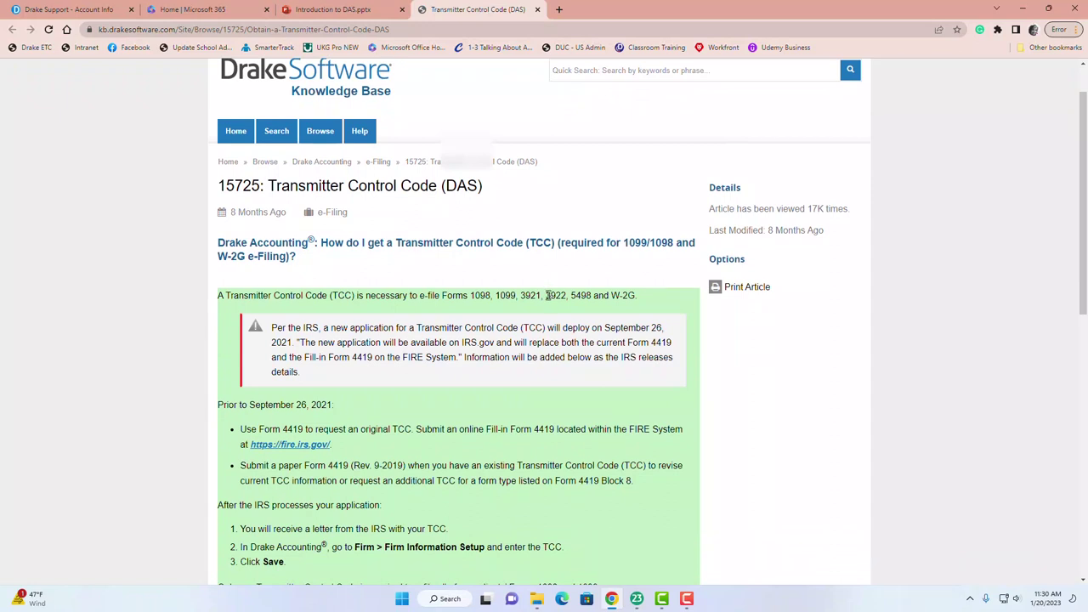
{"action": "key", "text": "alt+Tab"}
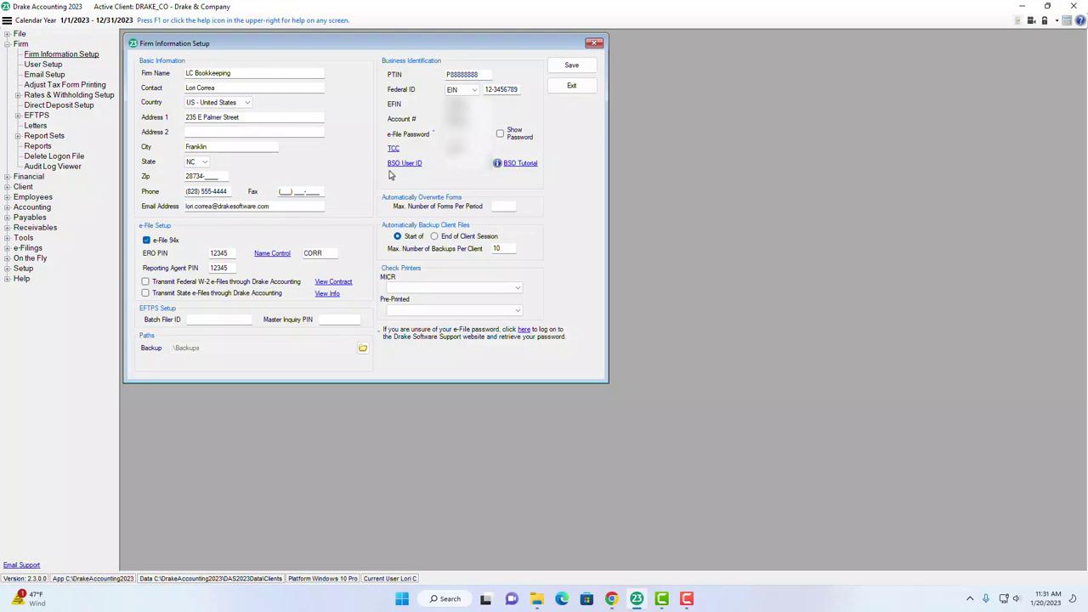
{"action": "mouse_move", "coordinate": [414, 171]}
{"action": "left_click", "coordinate": [897, 46]}
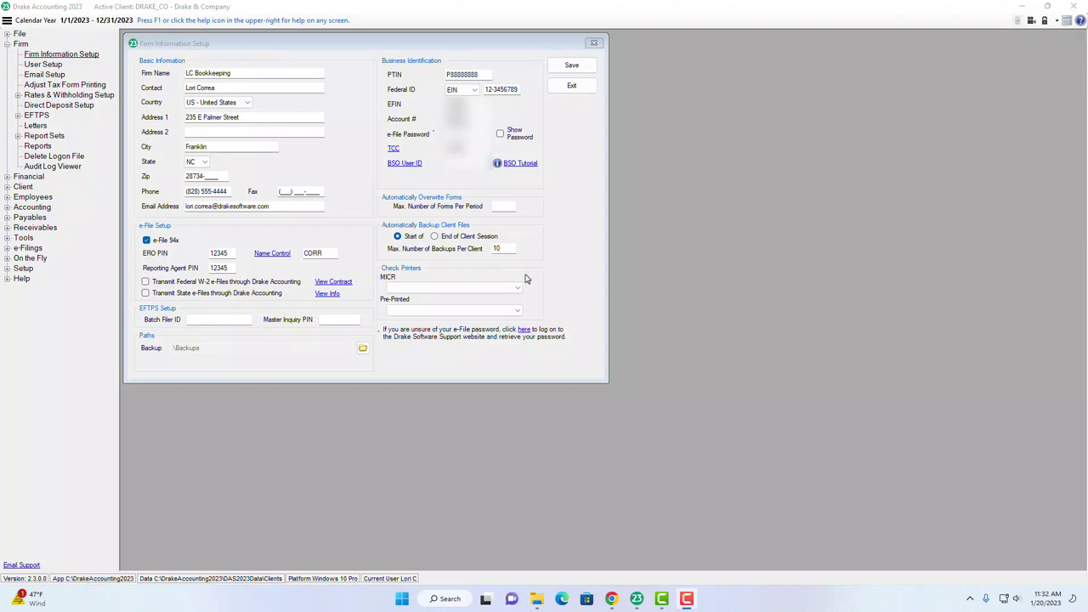
Step: Check the printers offered for pre-printed checks, and save the firm information, agreeing to re-activate the program
{"action": "left_click", "coordinate": [508, 249]}
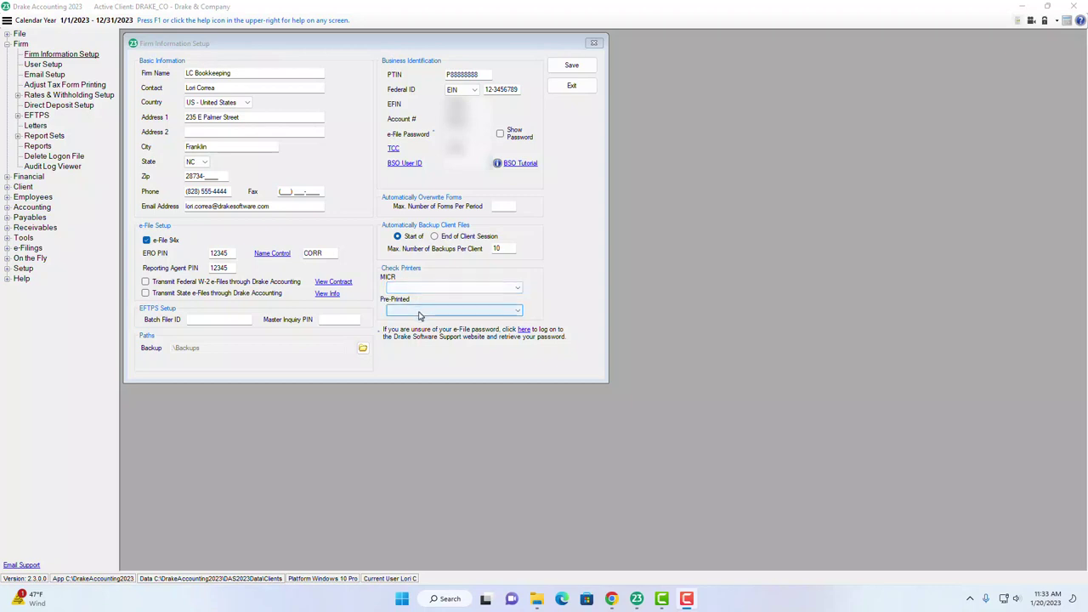
{"action": "left_click", "coordinate": [417, 311]}
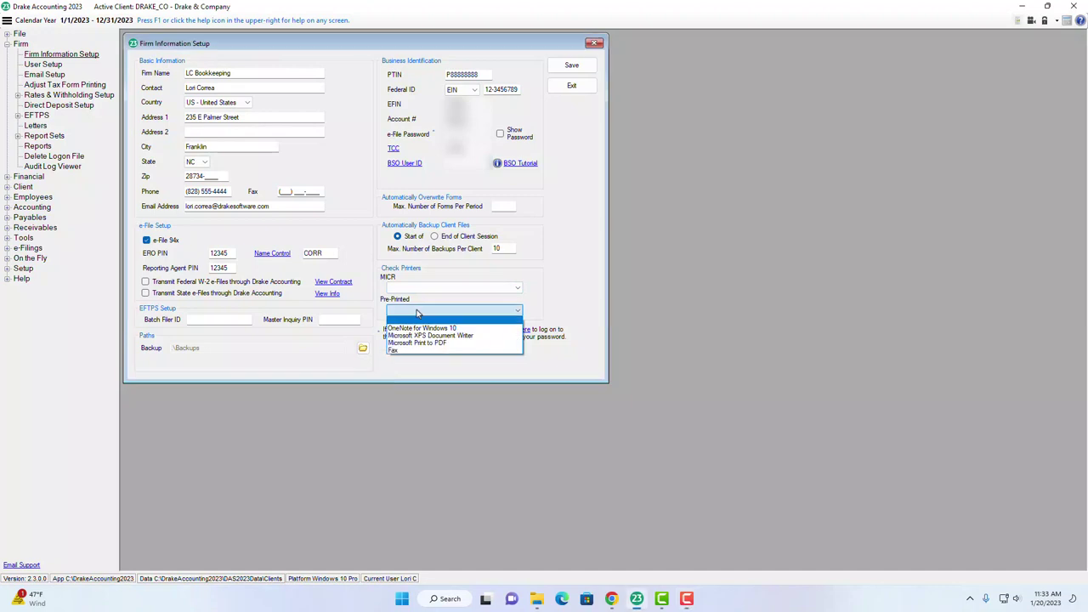
{"action": "left_click", "coordinate": [417, 313]}
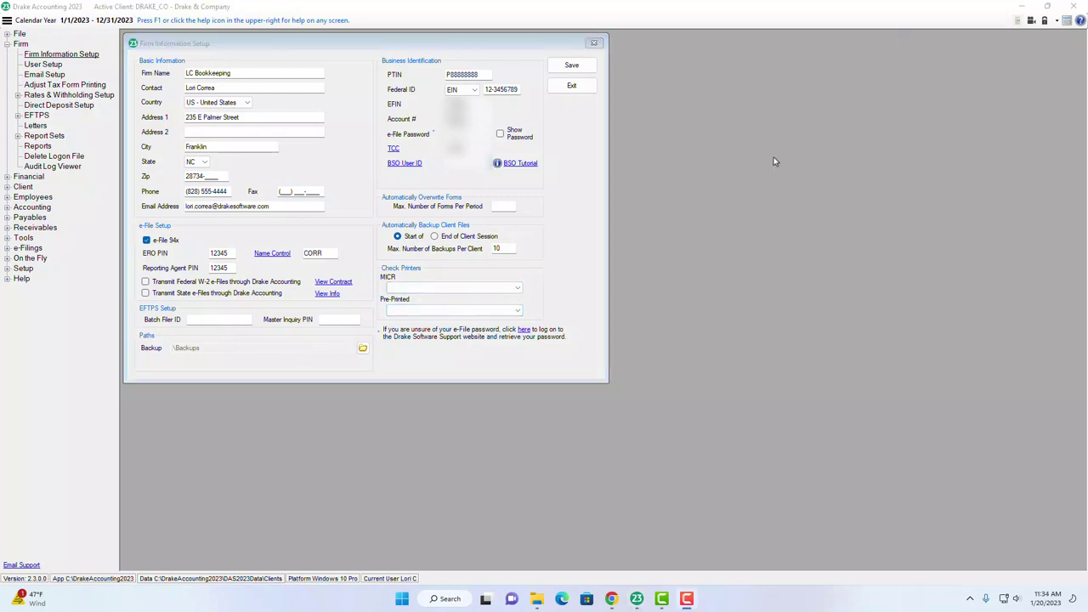
{"action": "left_click", "coordinate": [572, 67]}
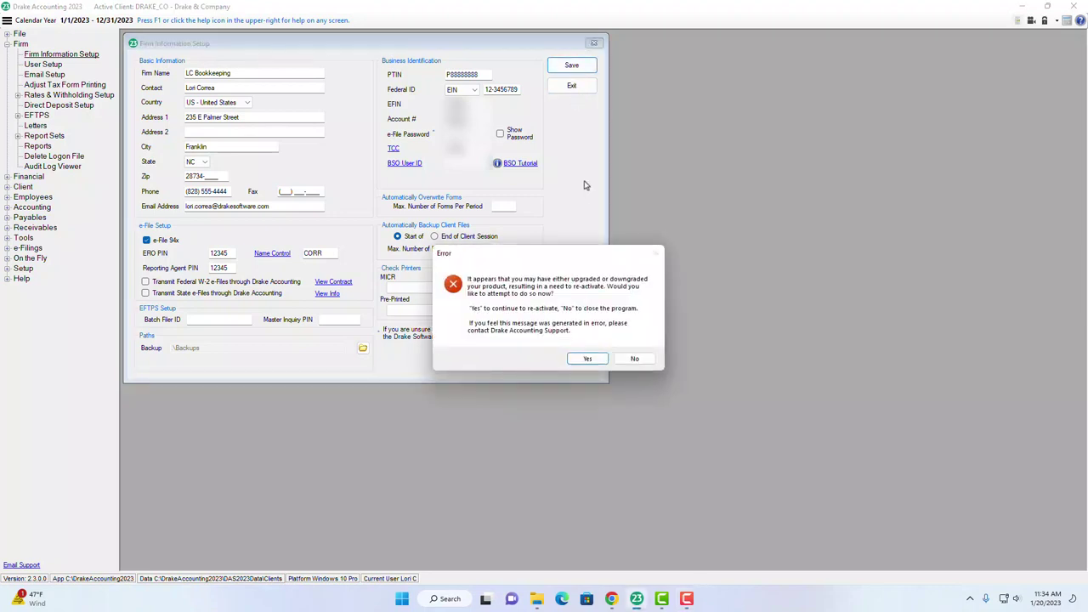
{"action": "key", "text": "Return"}
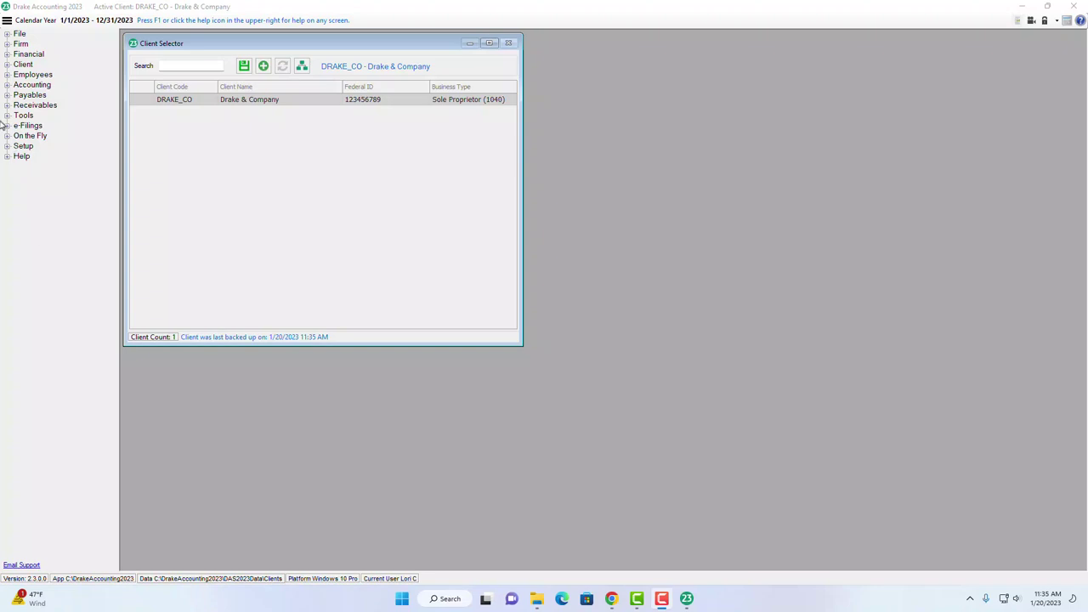
Step: Open the Reports window to look at the available report groups and options, and close it without running a report
{"action": "left_click", "coordinate": [6, 46]}
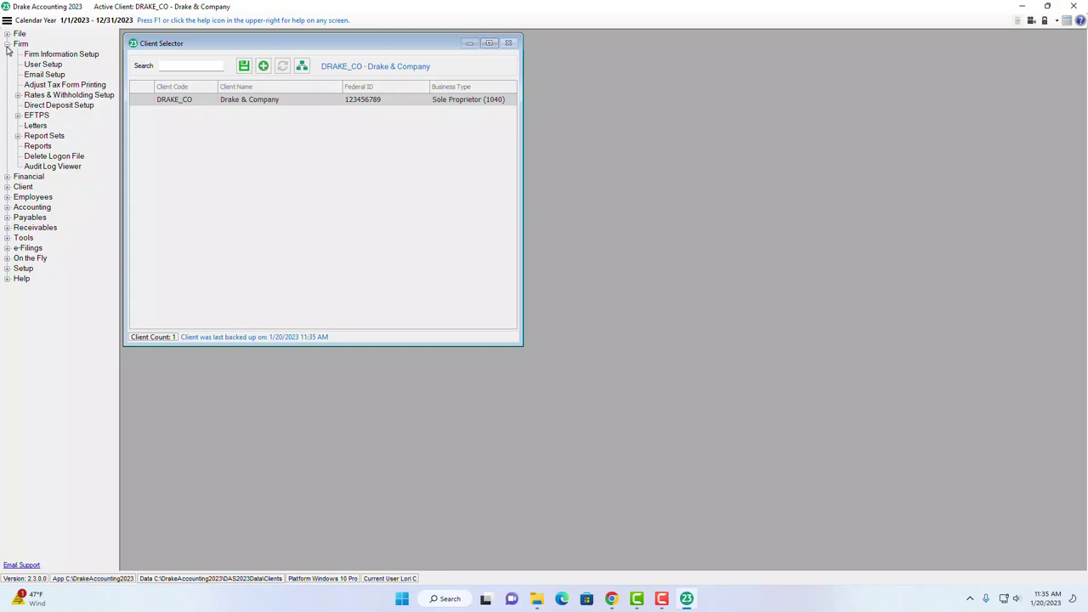
{"action": "left_click", "coordinate": [7, 45]}
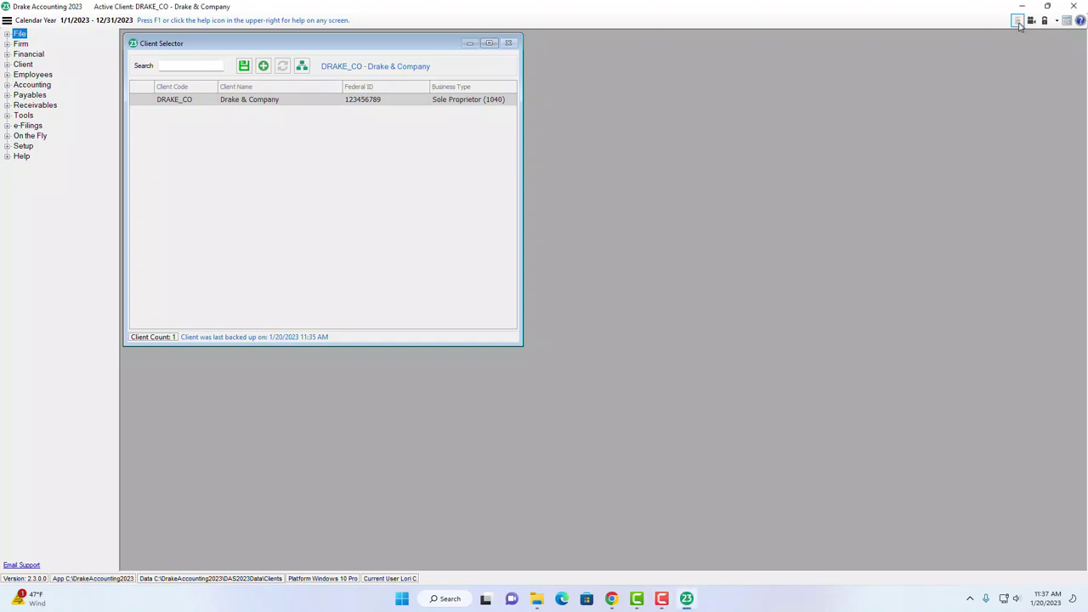
{"action": "left_click", "coordinate": [1018, 22]}
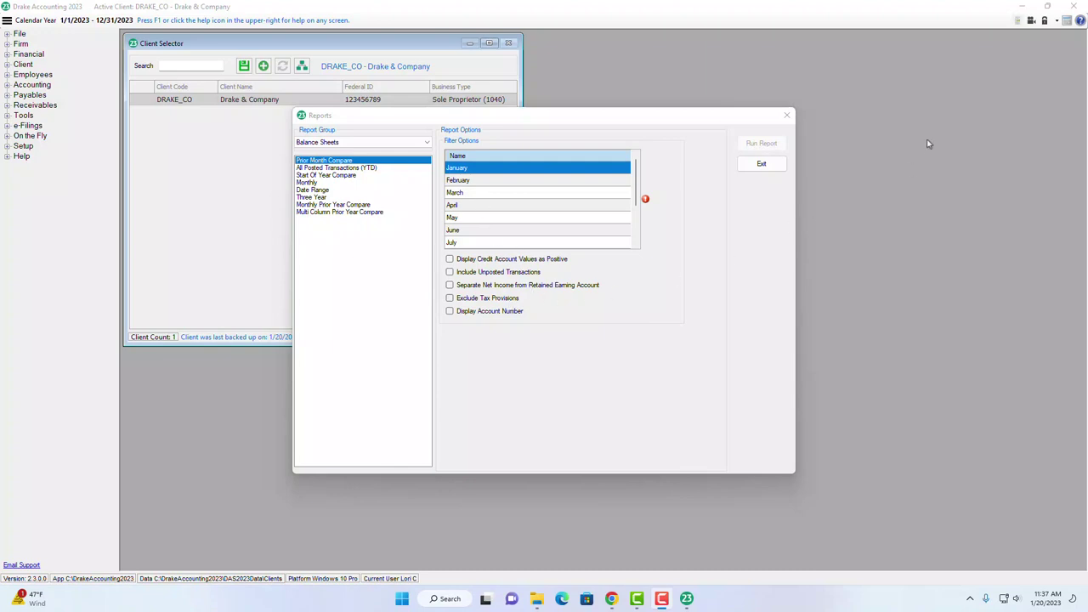
{"action": "left_click", "coordinate": [786, 115]}
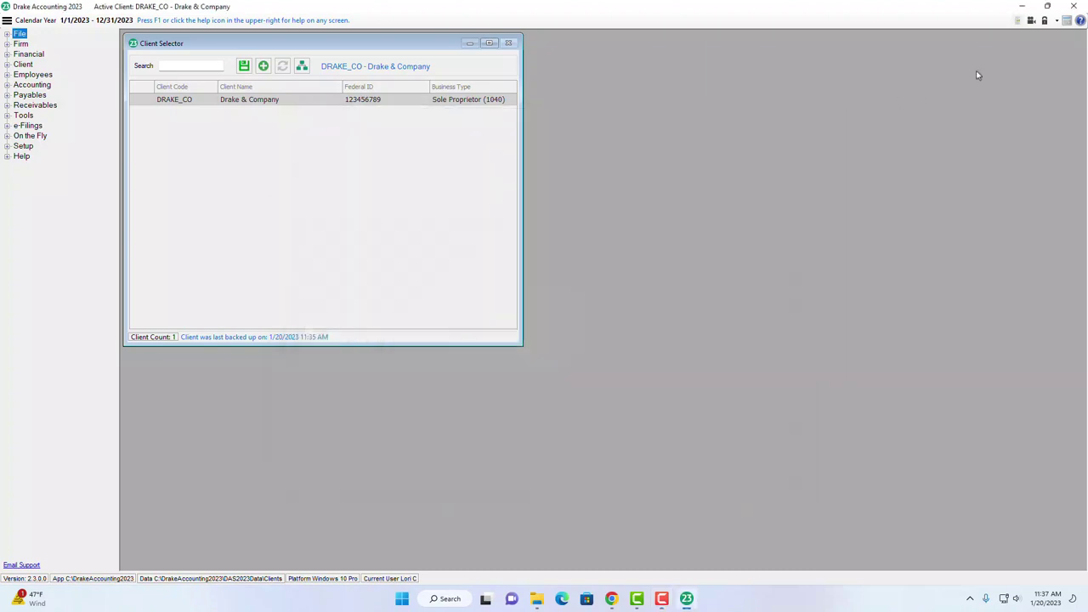
Step: Open the Navigating Through Drake Accounting video page in the browser, look through the related training videos, and return to Drake Accounting
{"action": "left_click", "coordinate": [1031, 20]}
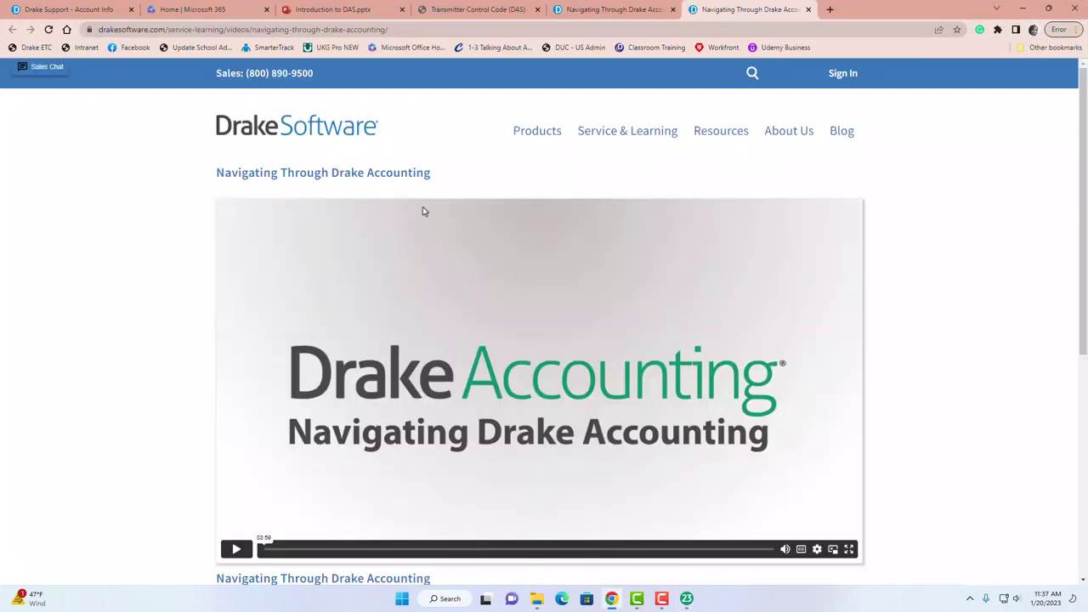
{"action": "scroll", "coordinate": [422, 212], "scroll_direction": "down", "scroll_amount": 1}
{"action": "scroll", "coordinate": [424, 211], "scroll_direction": "down", "scroll_amount": 1}
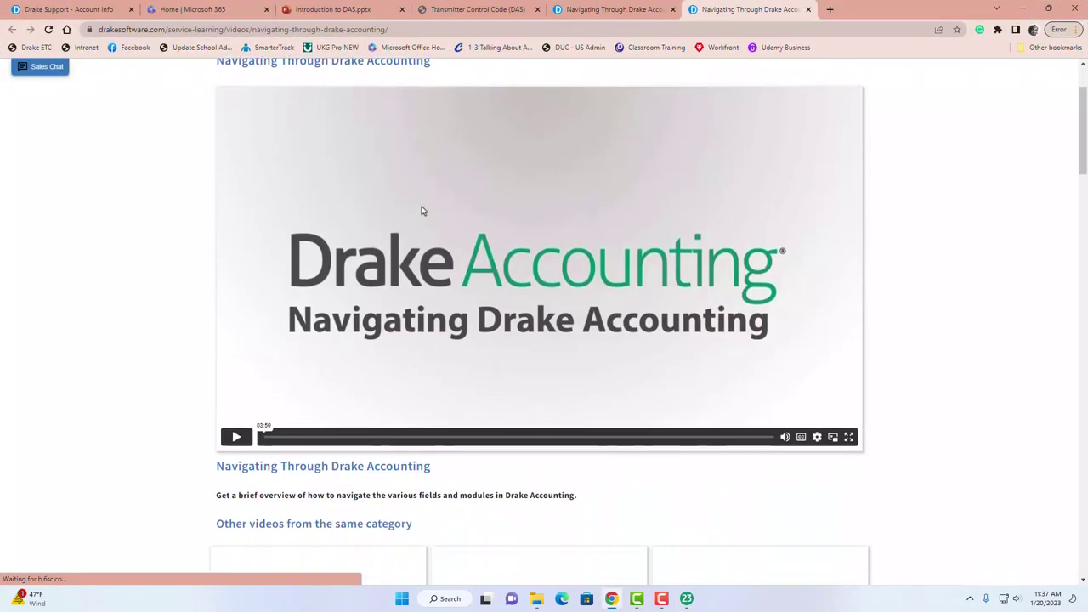
{"action": "scroll", "coordinate": [423, 211], "scroll_direction": "down", "scroll_amount": 2}
{"action": "scroll", "coordinate": [422, 210], "scroll_direction": "down", "scroll_amount": 3}
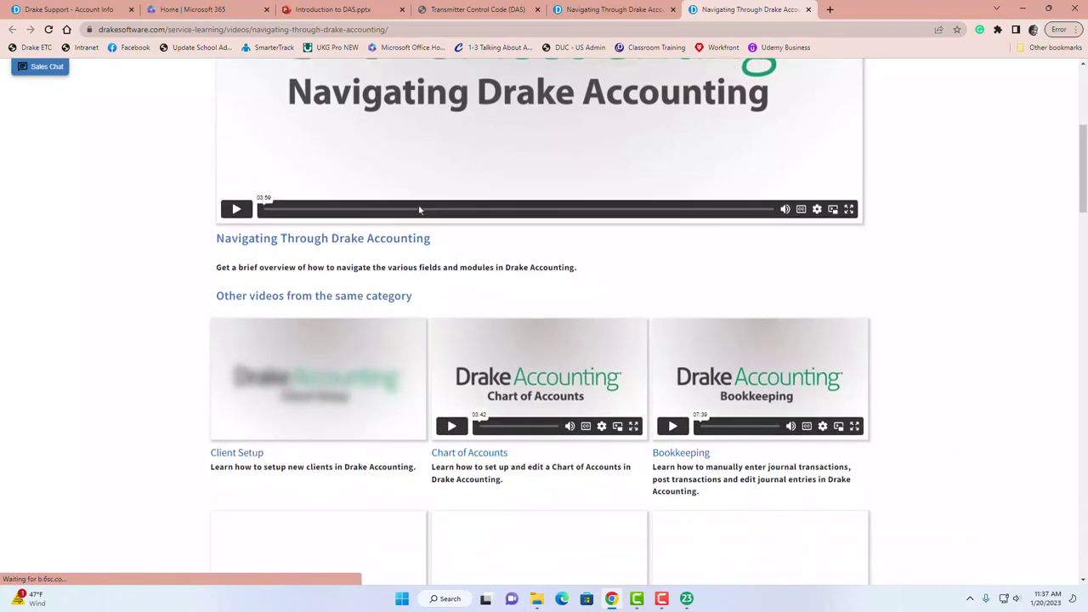
{"action": "scroll", "coordinate": [420, 210], "scroll_direction": "down", "scroll_amount": 2}
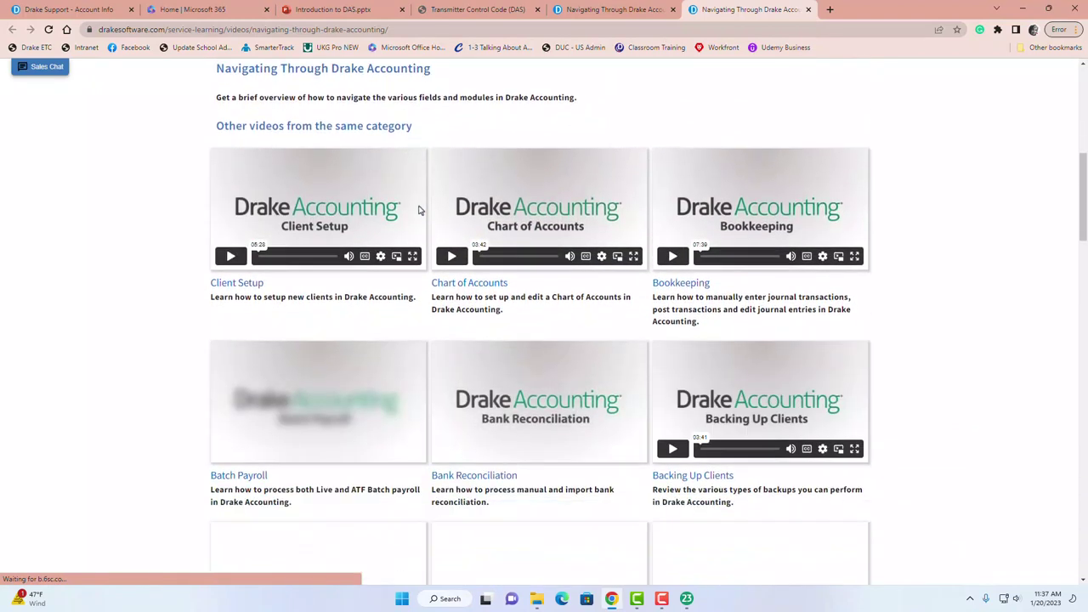
{"action": "scroll", "coordinate": [420, 210], "scroll_direction": "up", "scroll_amount": 6}
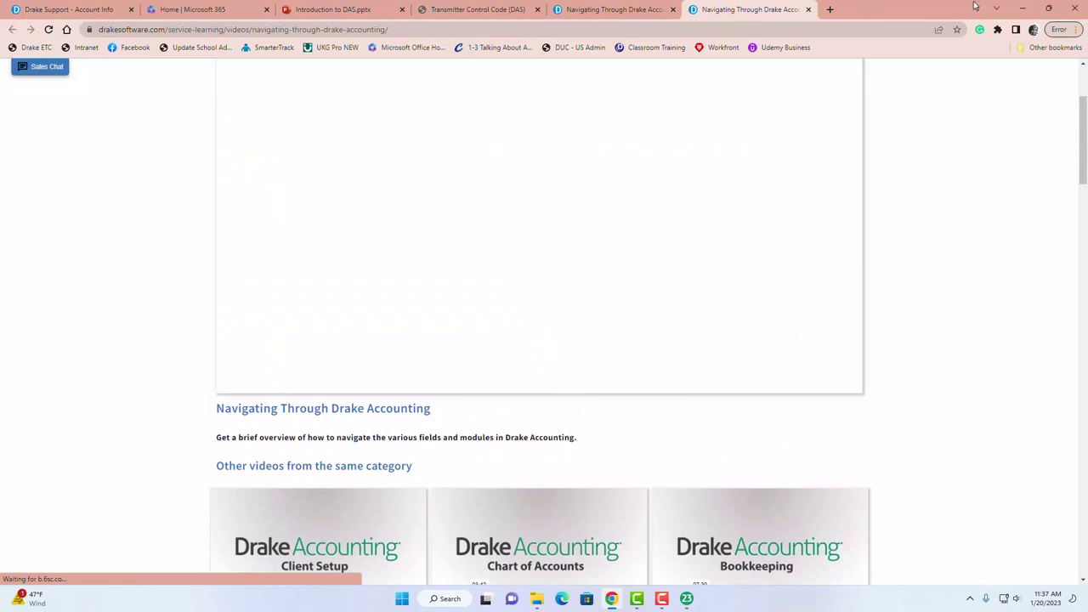
{"action": "left_click", "coordinate": [1022, 7]}
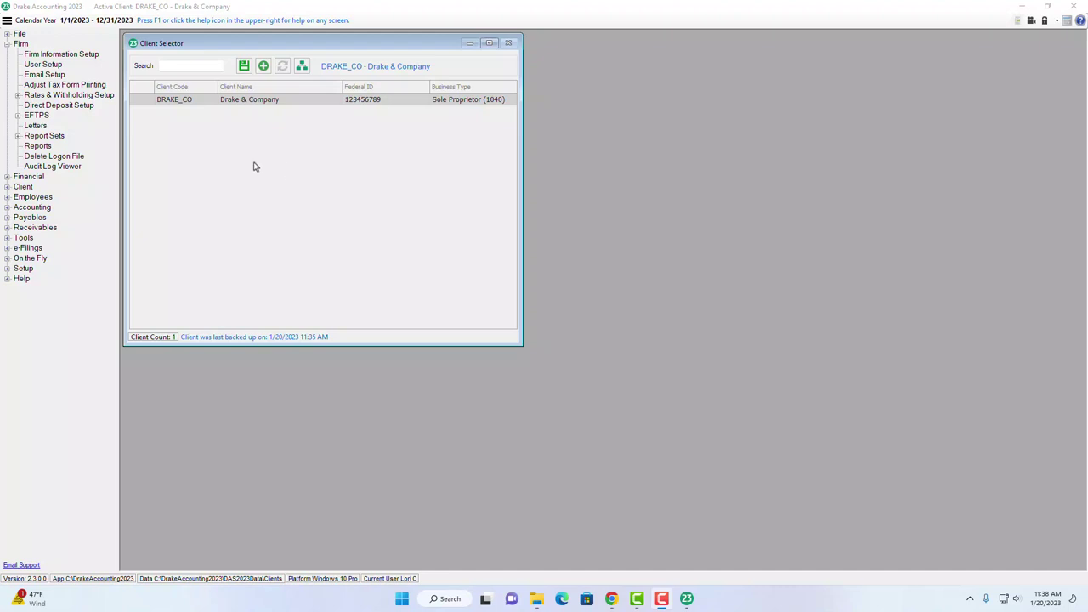
Step: Open the user setup and review the owner account's details, security questions, restricted modules and owner options
{"action": "left_click", "coordinate": [37, 68]}
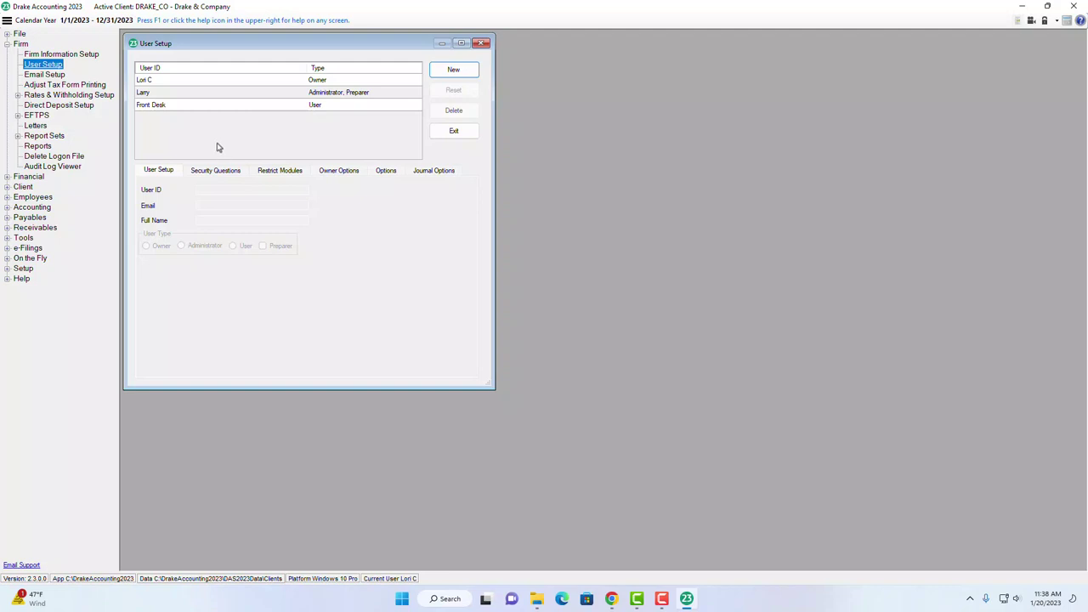
{"action": "left_click", "coordinate": [157, 82]}
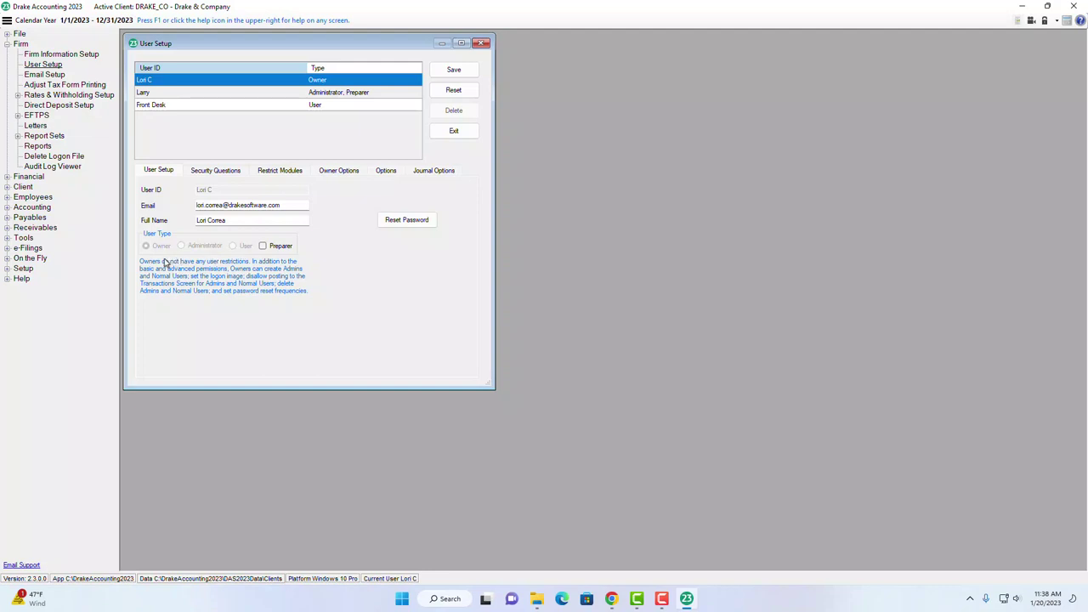
{"action": "left_click", "coordinate": [209, 175]}
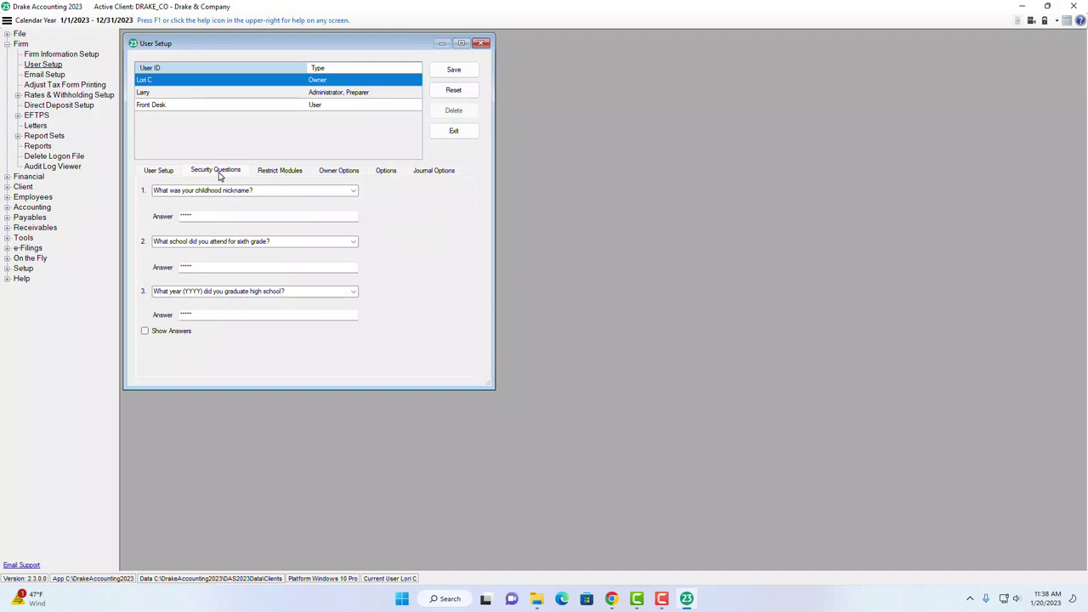
{"action": "left_click", "coordinate": [273, 173]}
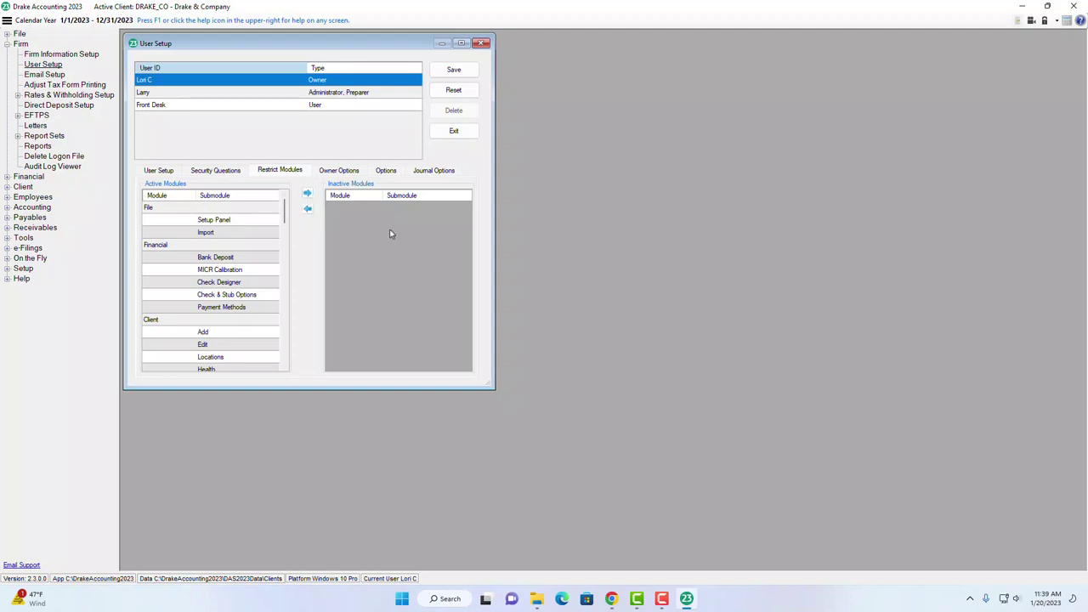
{"action": "left_click", "coordinate": [346, 172]}
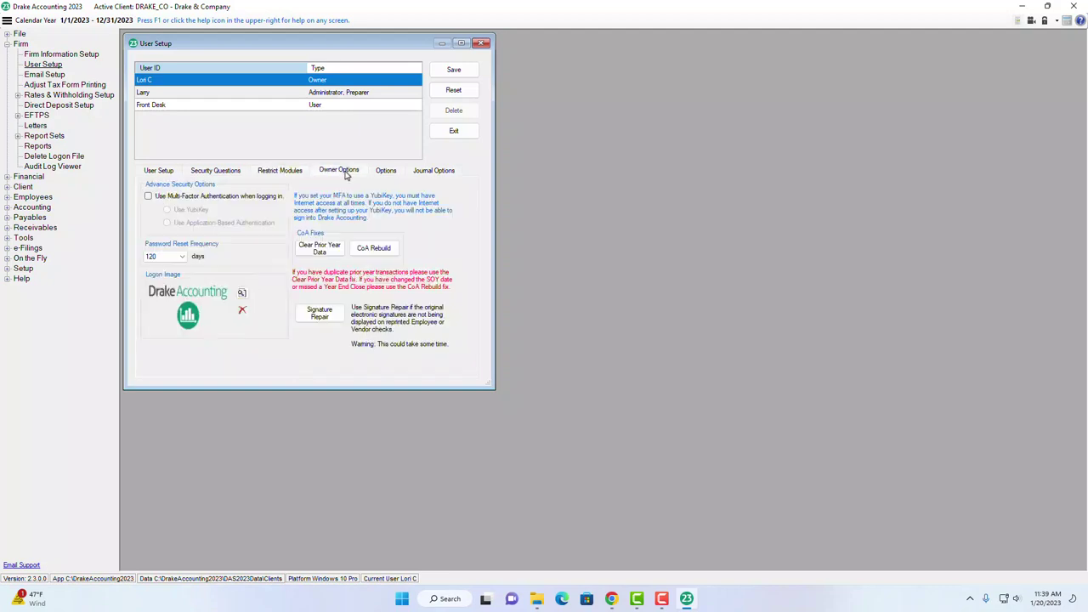
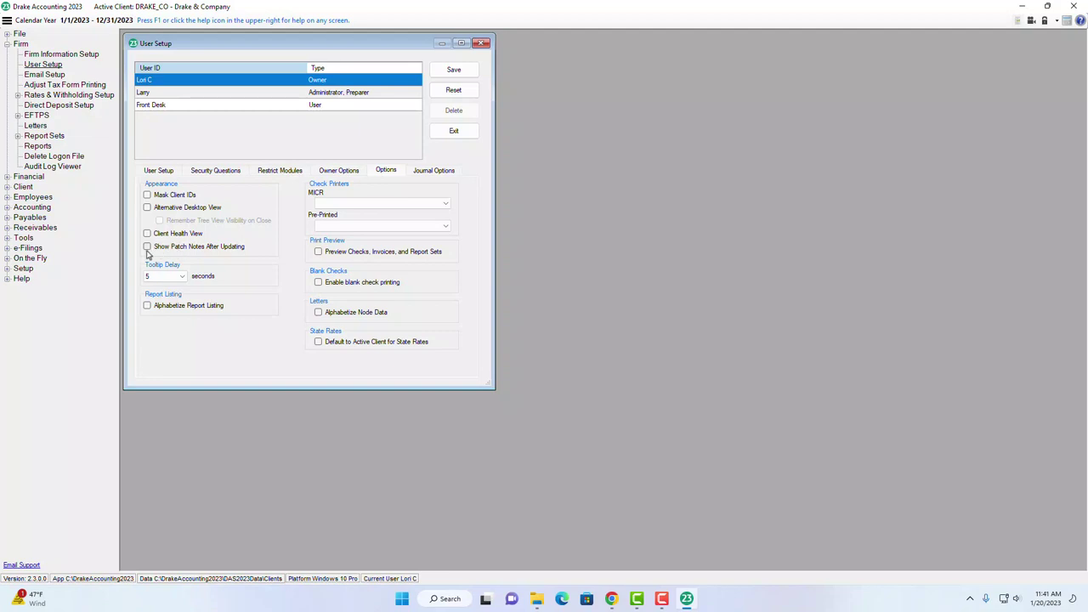
Step: Enable Show Patch Notes After Updating for the owner account, and save the changes while switching to the Front Desk user
{"action": "left_click", "coordinate": [146, 248]}
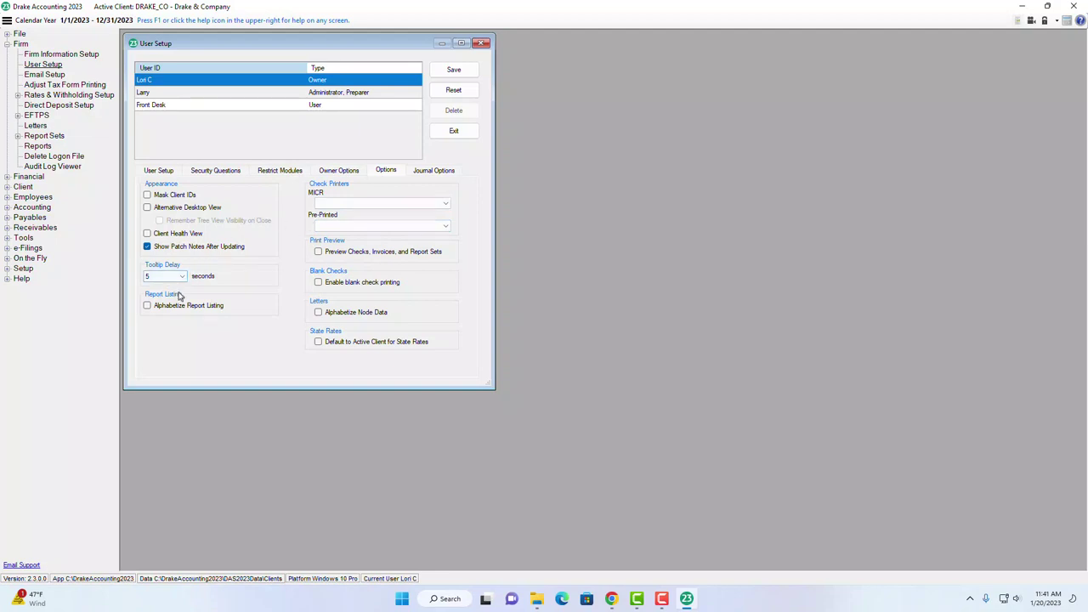
{"action": "left_click", "coordinate": [362, 204]}
{"action": "left_click", "coordinate": [362, 210]}
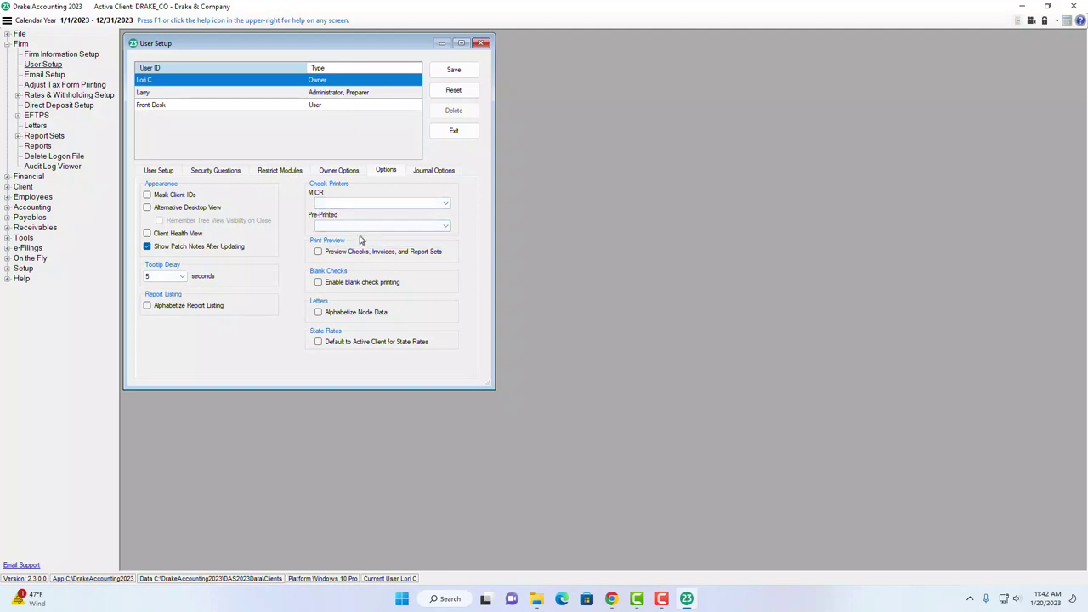
{"action": "left_click", "coordinate": [358, 231]}
{"action": "left_click", "coordinate": [358, 231]}
{"action": "left_click", "coordinate": [317, 254]}
{"action": "left_click", "coordinate": [318, 253]}
{"action": "left_click", "coordinate": [156, 106]}
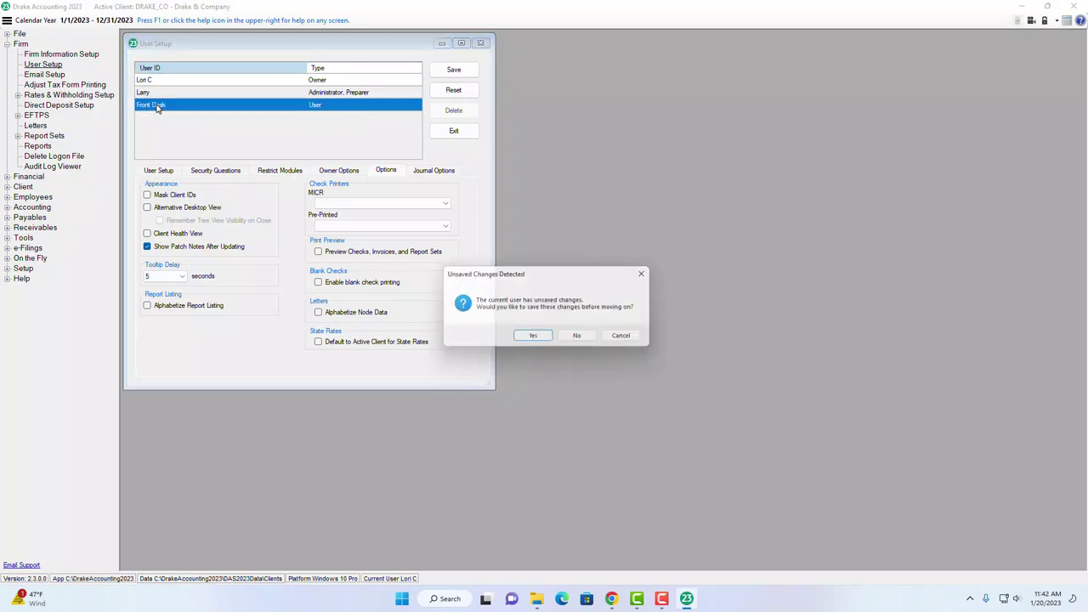
{"action": "left_click", "coordinate": [534, 338]}
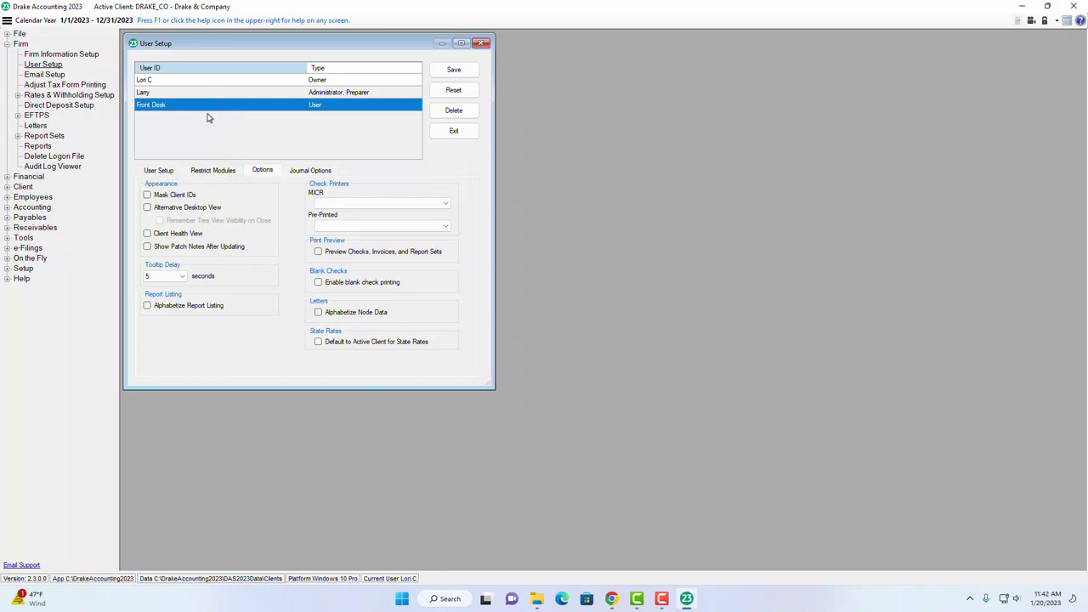
Step: Review the Front Desk user's account details and restricted modules
{"action": "left_click", "coordinate": [159, 173]}
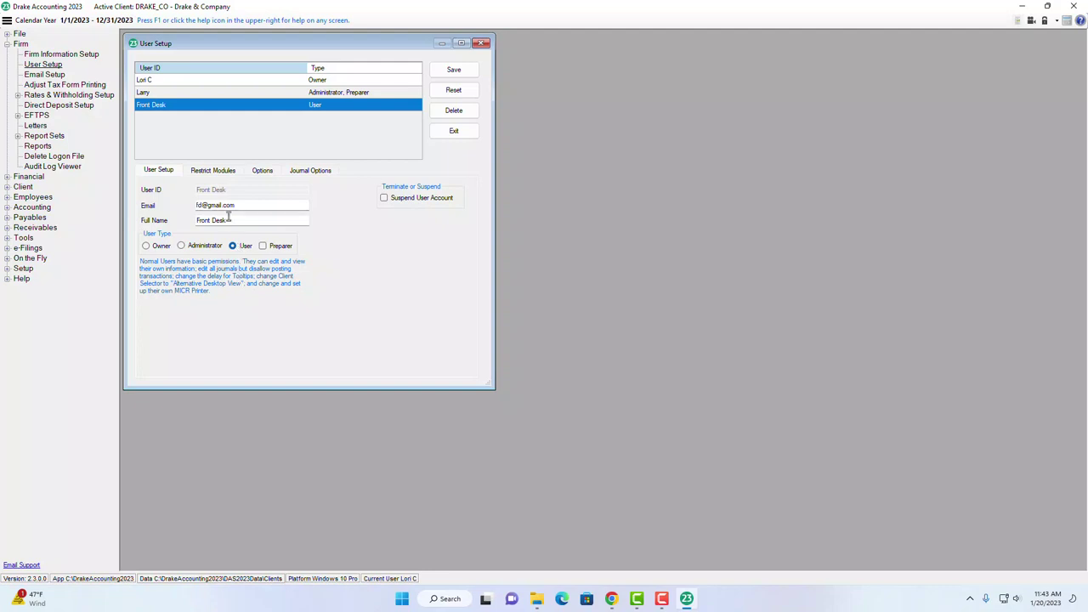
{"action": "left_click", "coordinate": [211, 171]}
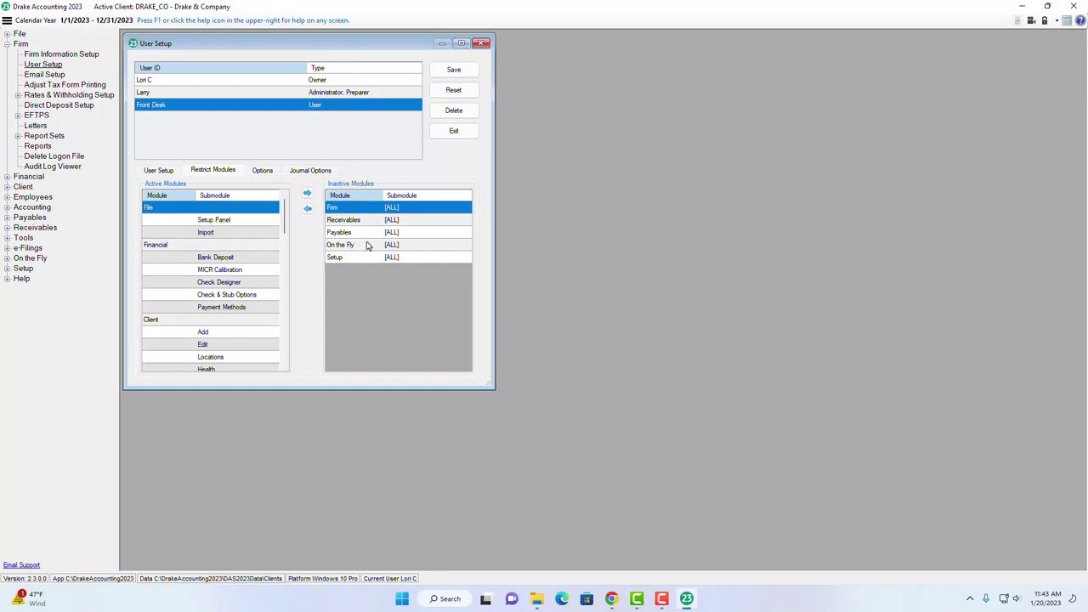
Step: Move the Firm module to the Front Desk user's active modules, and return it to the inactive modules
{"action": "left_click", "coordinate": [307, 209]}
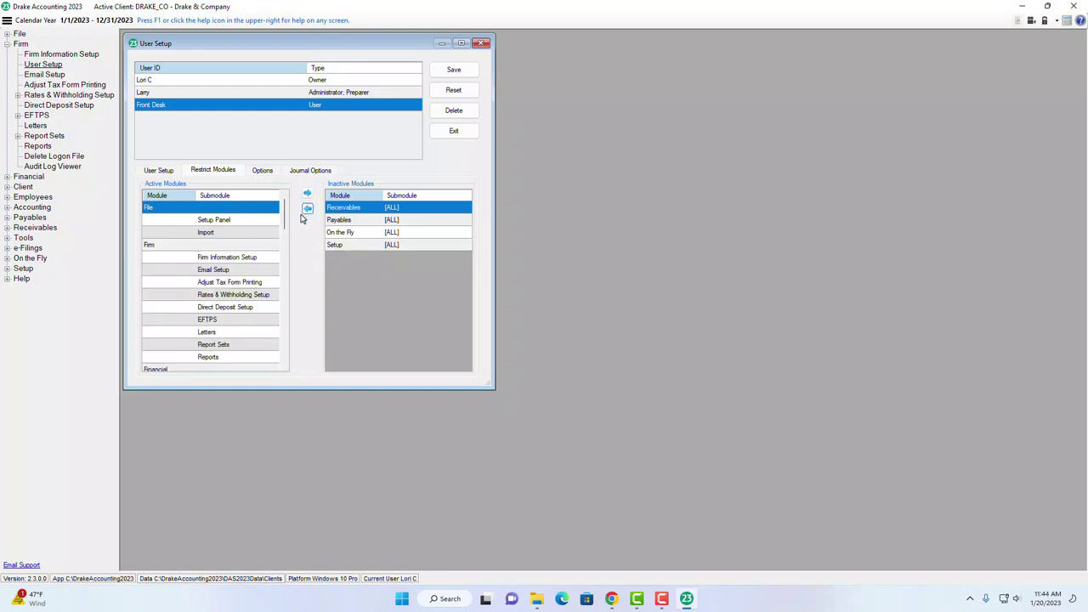
{"action": "left_click", "coordinate": [161, 245]}
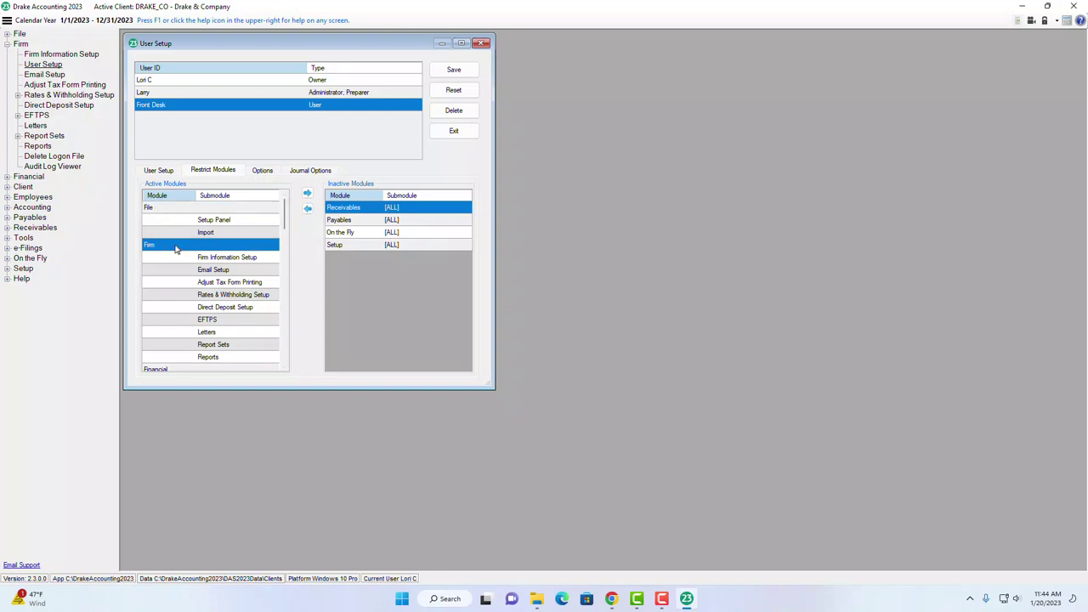
{"action": "left_click", "coordinate": [307, 193]}
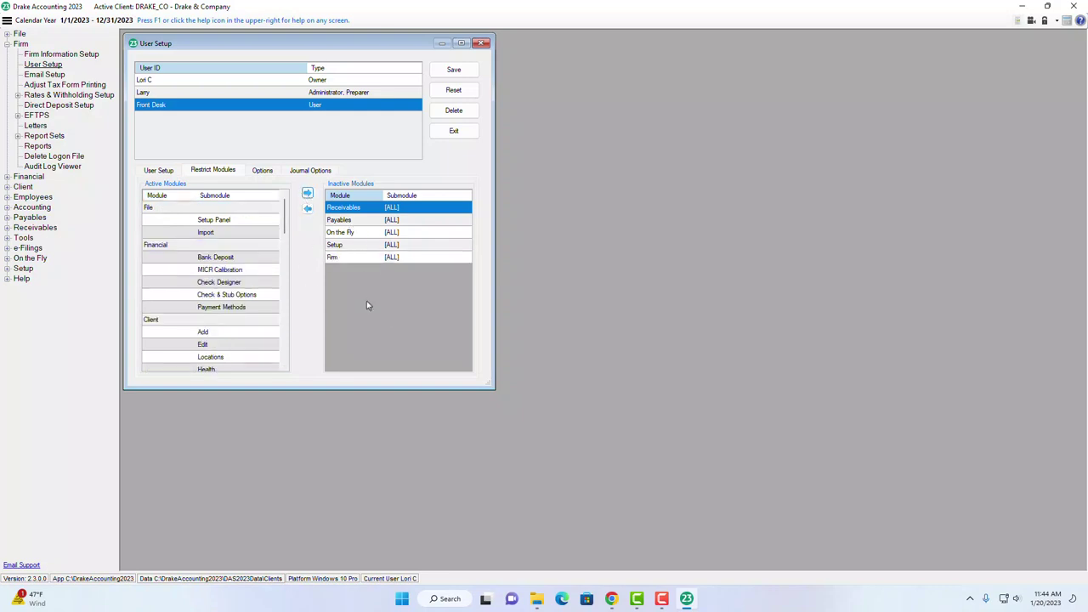
Step: Review the Front Desk user's general and journal options, save the user, and leave the user setup
{"action": "left_click", "coordinate": [269, 172]}
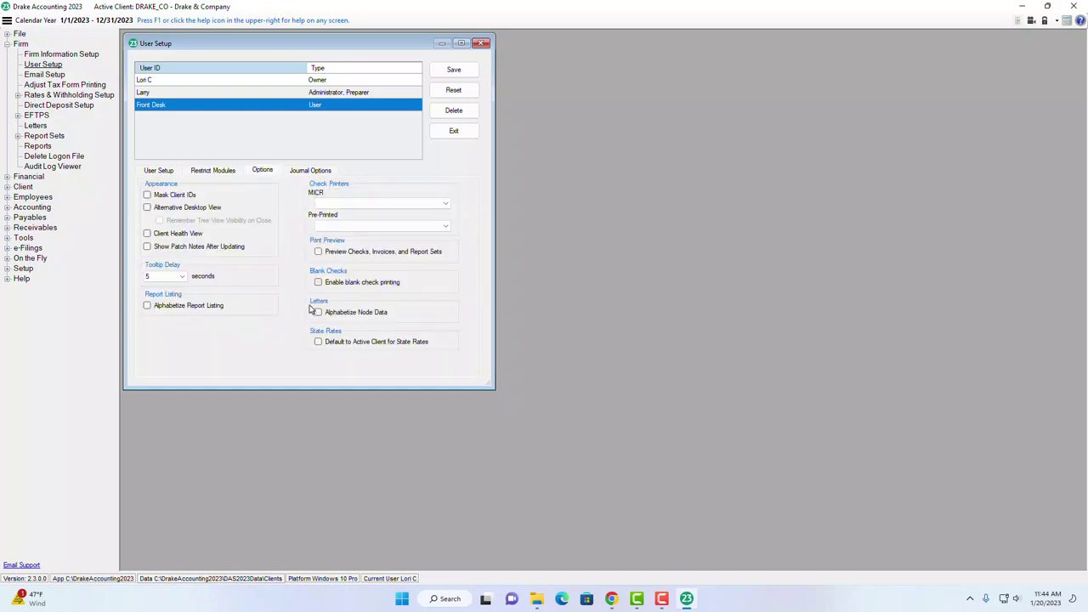
{"action": "left_click", "coordinate": [310, 171]}
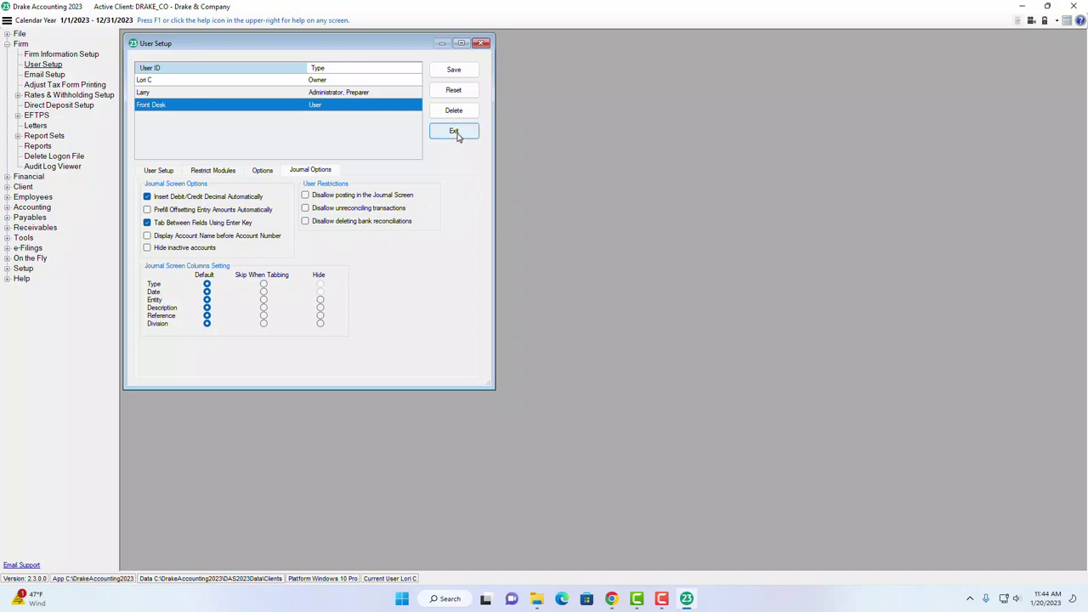
{"action": "left_click", "coordinate": [455, 71]}
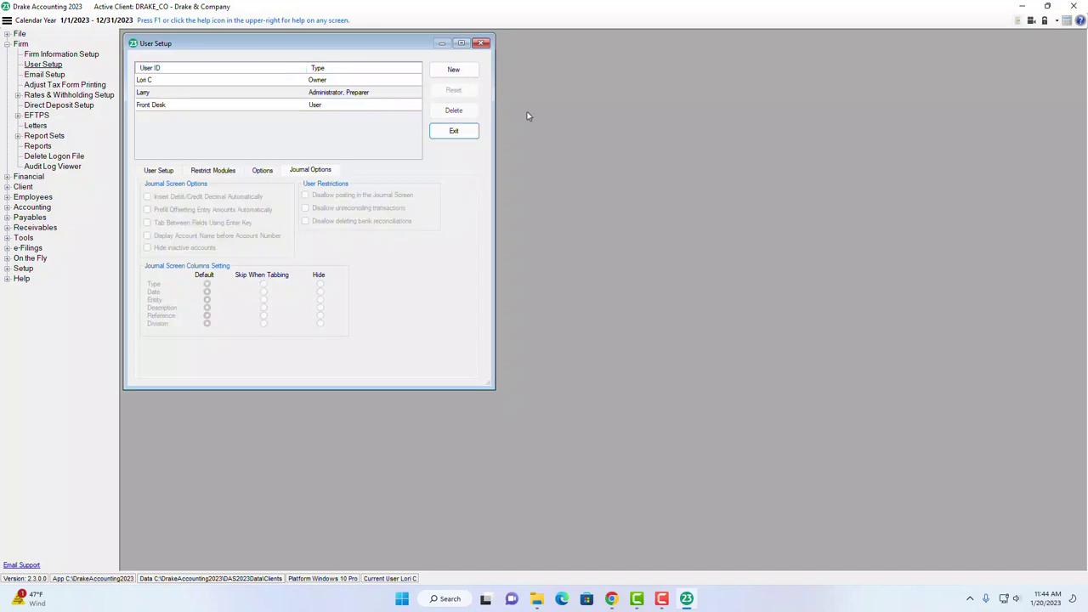
{"action": "left_click", "coordinate": [466, 133]}
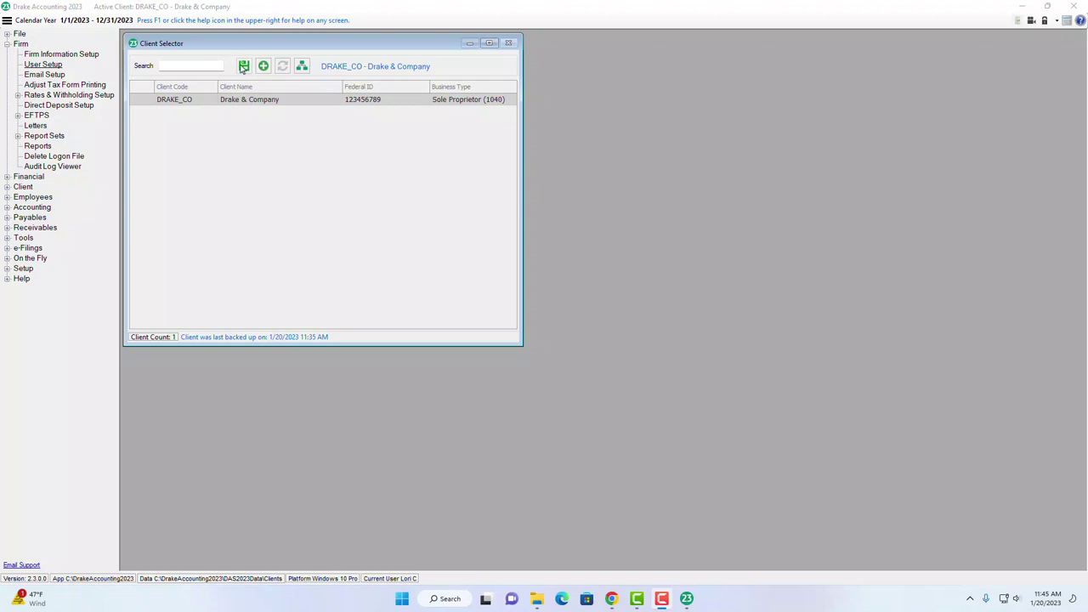
Step: Back up the Drake & Company client, and briefly view the blank setup form for adding a client
{"action": "left_click", "coordinate": [244, 70]}
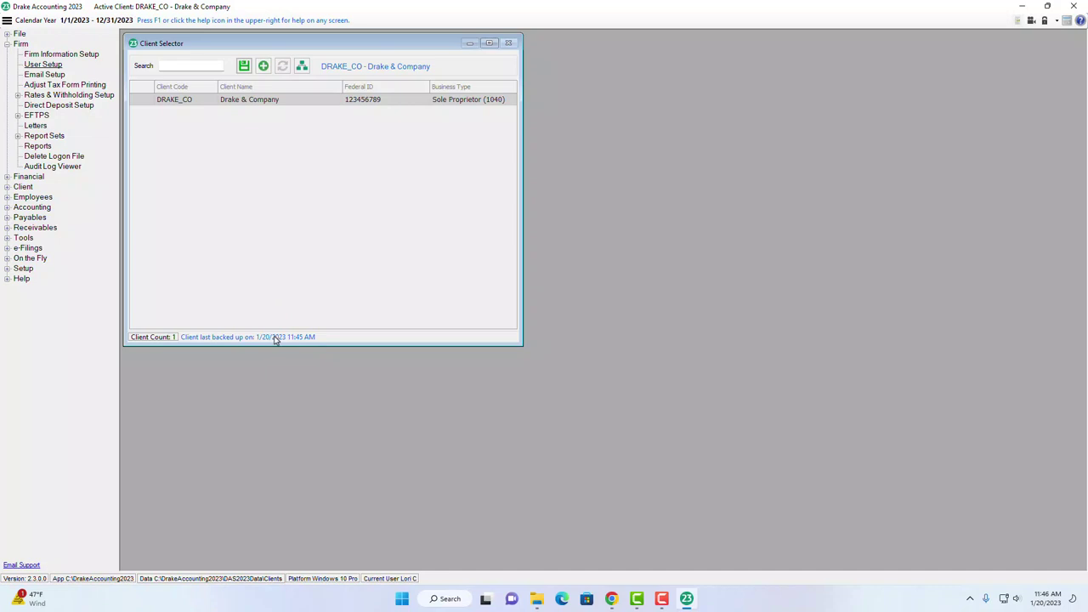
{"action": "left_click", "coordinate": [264, 67]}
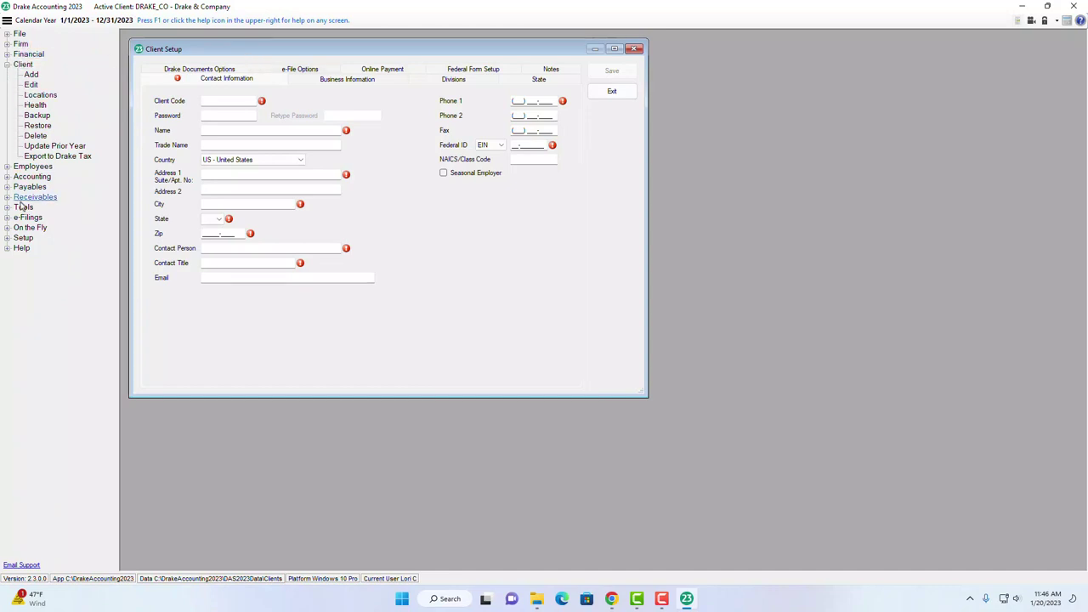
{"action": "left_click", "coordinate": [611, 91]}
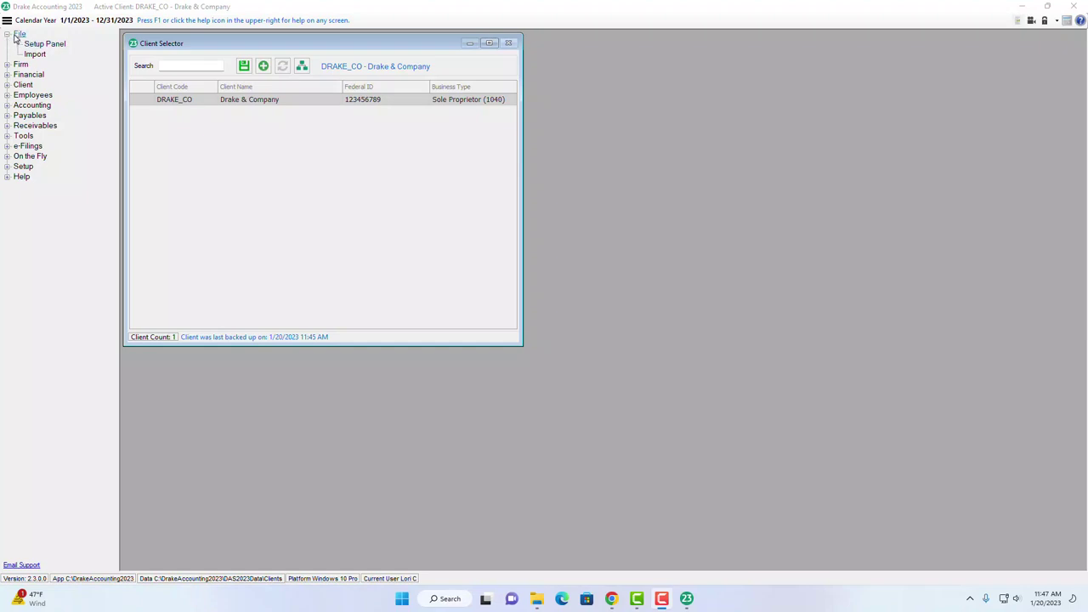
Step: Look through the Setup Panel's employee, accounting, payables, receivables and financial setup items, and close it
{"action": "left_click", "coordinate": [39, 46]}
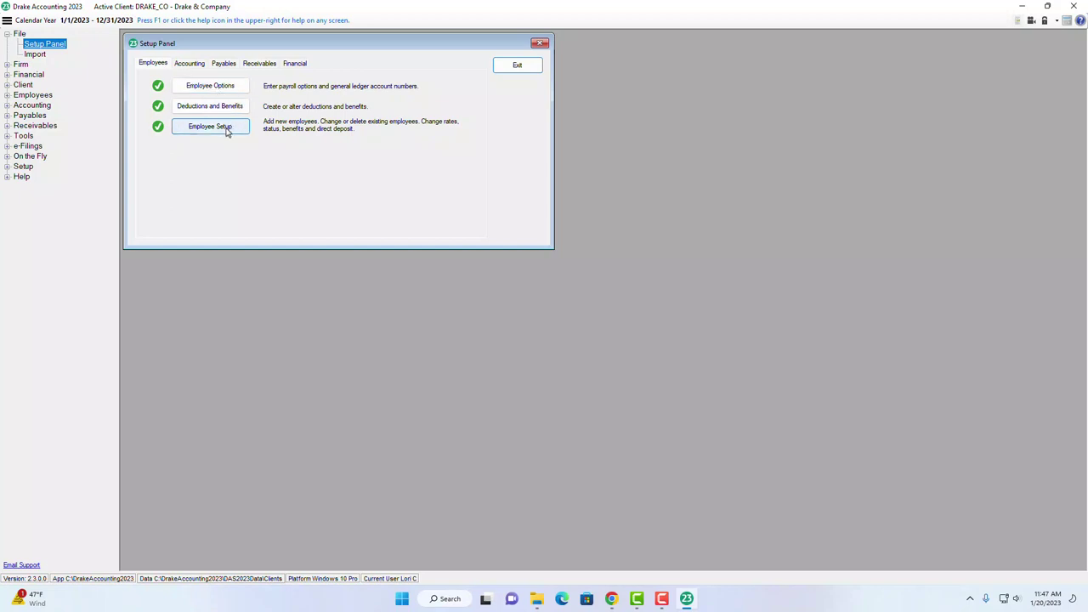
{"action": "left_click", "coordinate": [192, 68]}
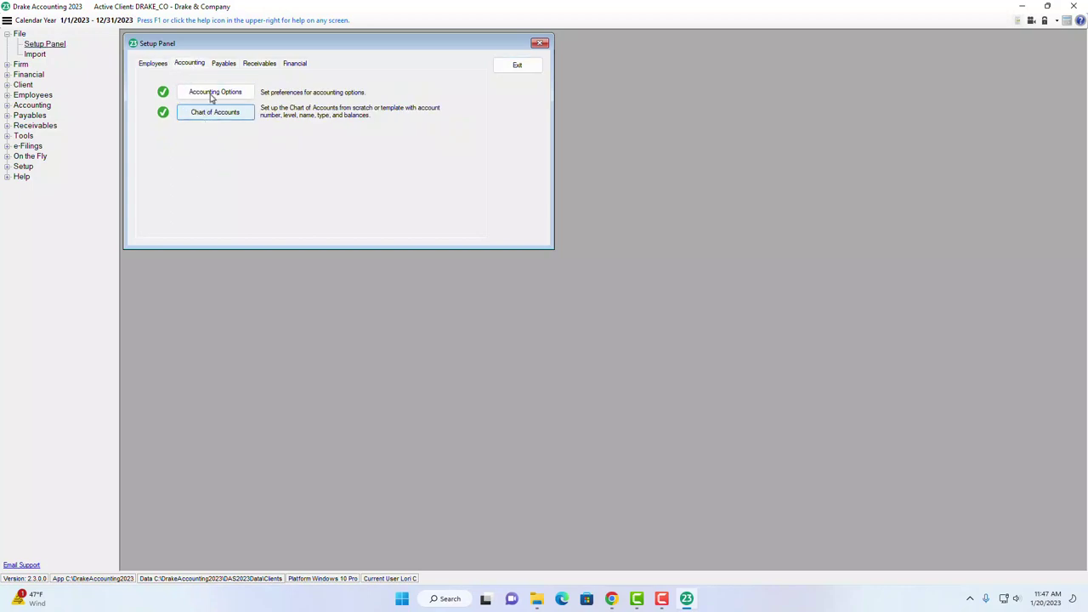
{"action": "left_click", "coordinate": [224, 64]}
{"action": "left_click", "coordinate": [257, 65]}
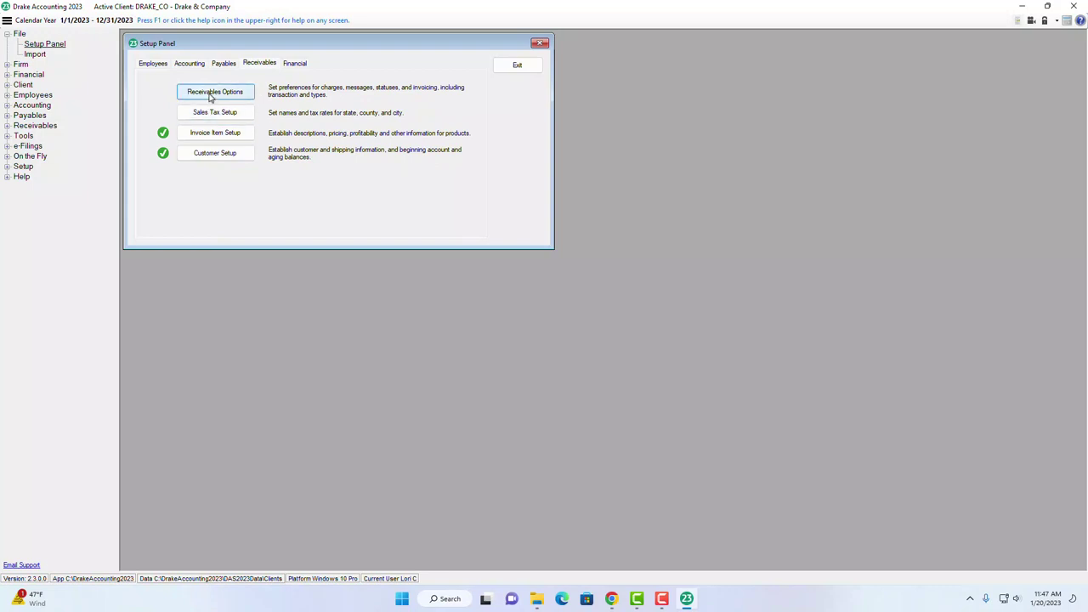
{"action": "left_click", "coordinate": [298, 64]}
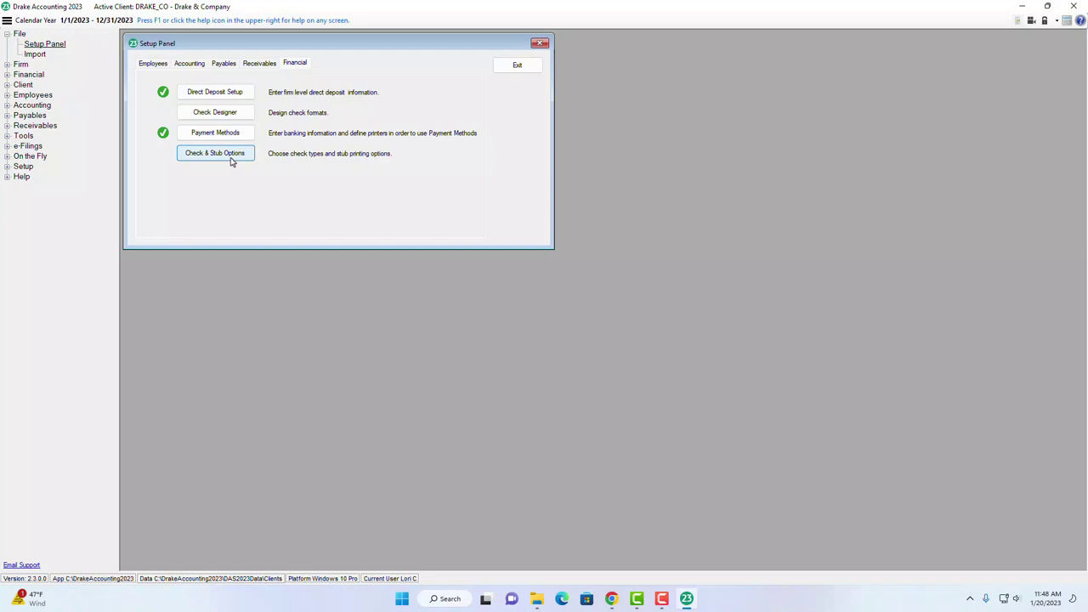
{"action": "left_click", "coordinate": [512, 70]}
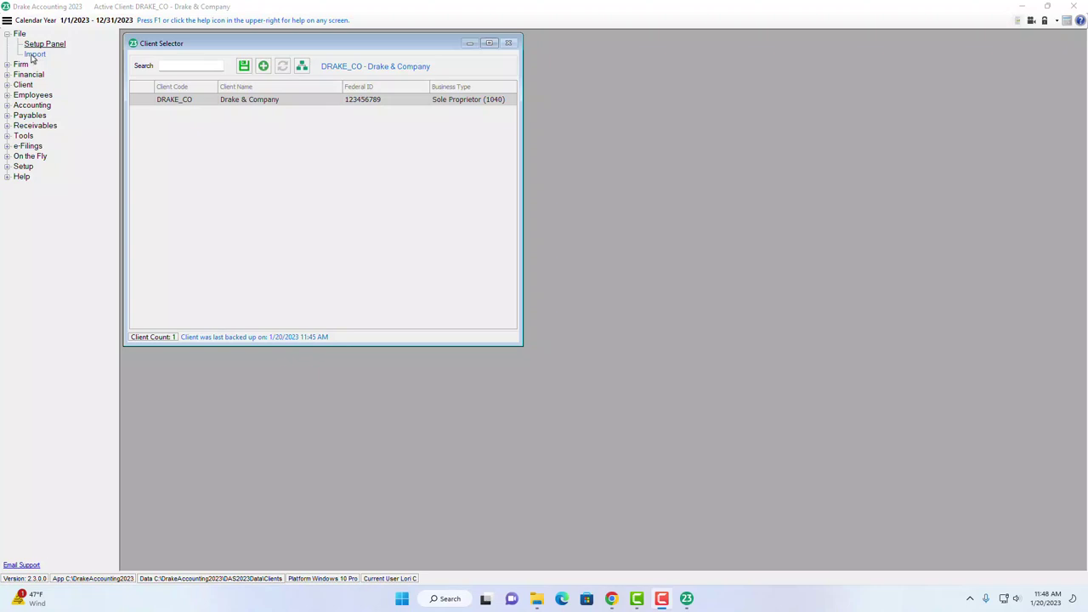
Step: Examine the Spreadsheets tool's employee properties for export and its import data types, and close it
{"action": "left_click", "coordinate": [34, 54]}
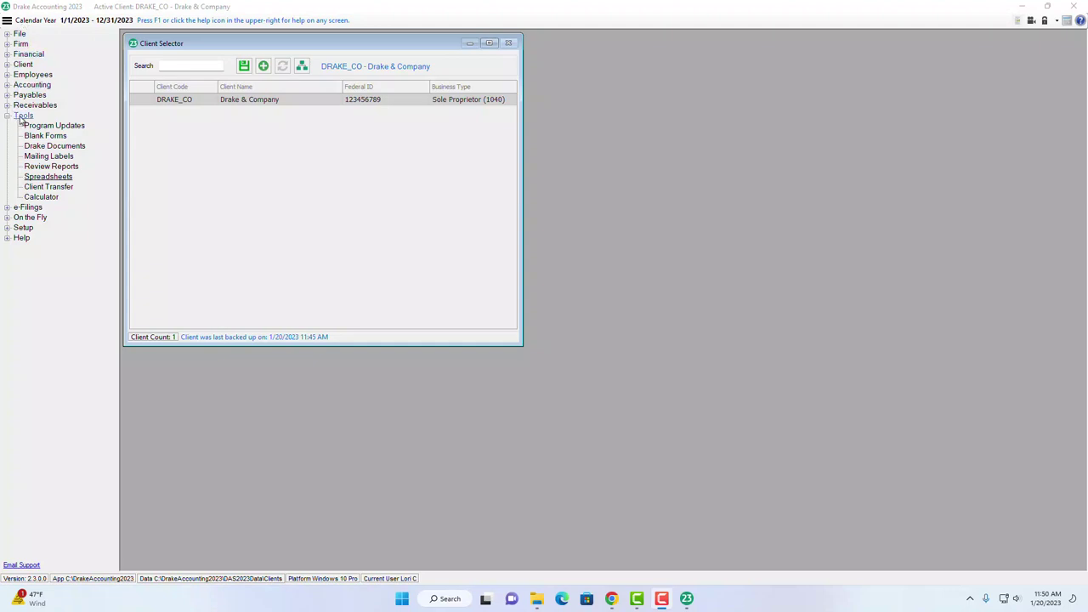
{"action": "left_click", "coordinate": [36, 177]}
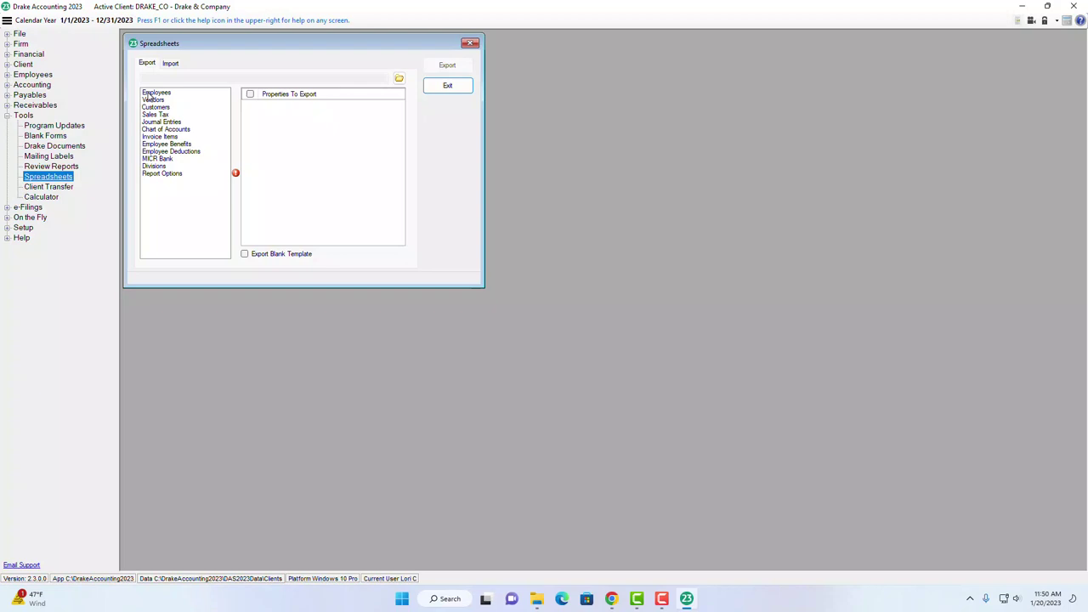
{"action": "left_click", "coordinate": [149, 93]}
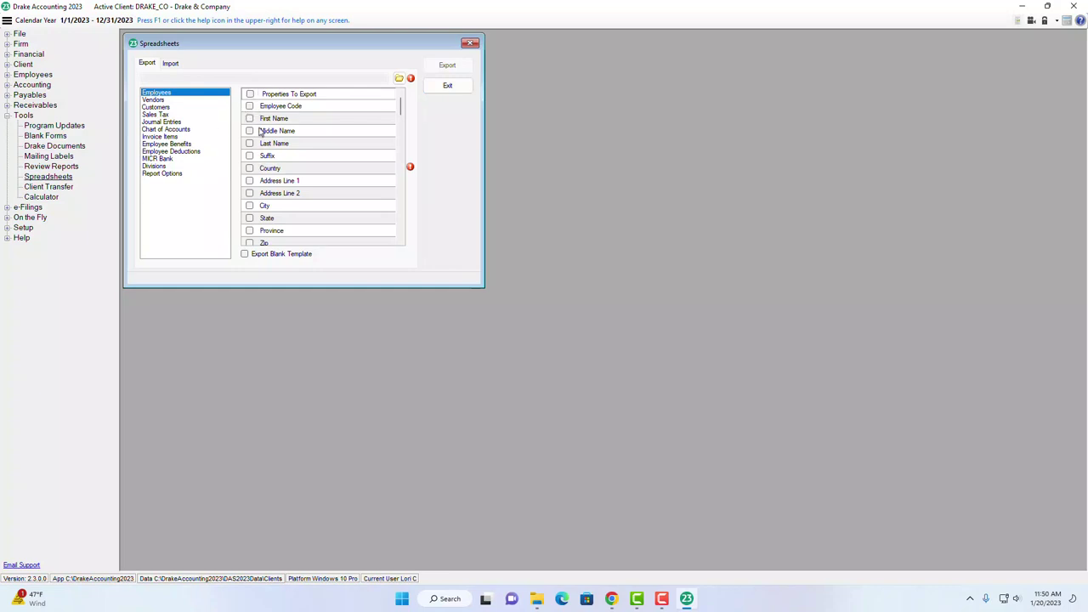
{"action": "scroll", "coordinate": [272, 231], "scroll_direction": "down", "scroll_amount": 1}
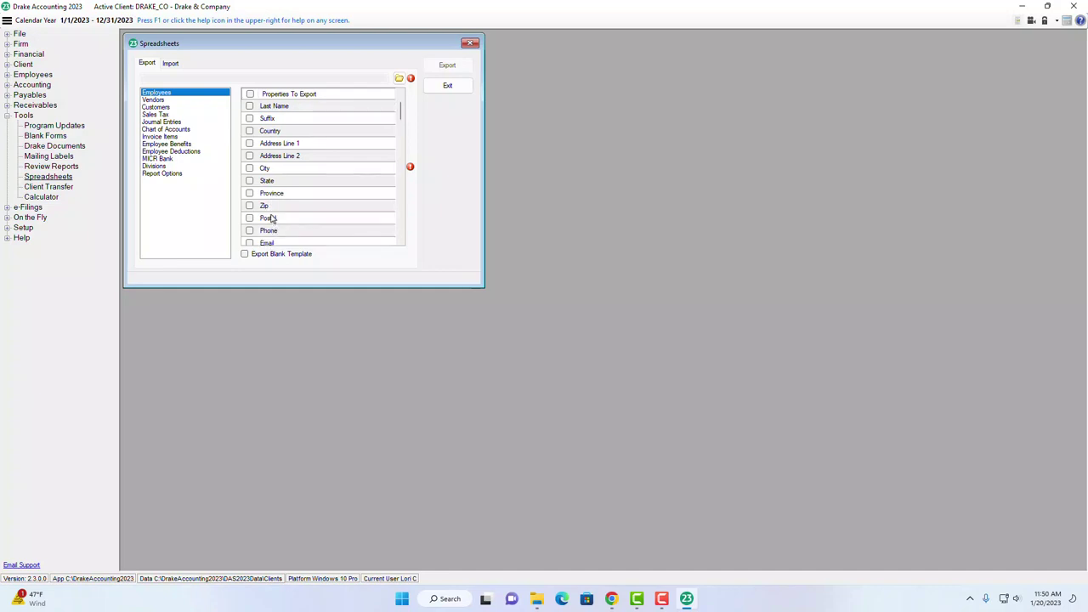
{"action": "scroll", "coordinate": [267, 206], "scroll_direction": "up", "scroll_amount": 1}
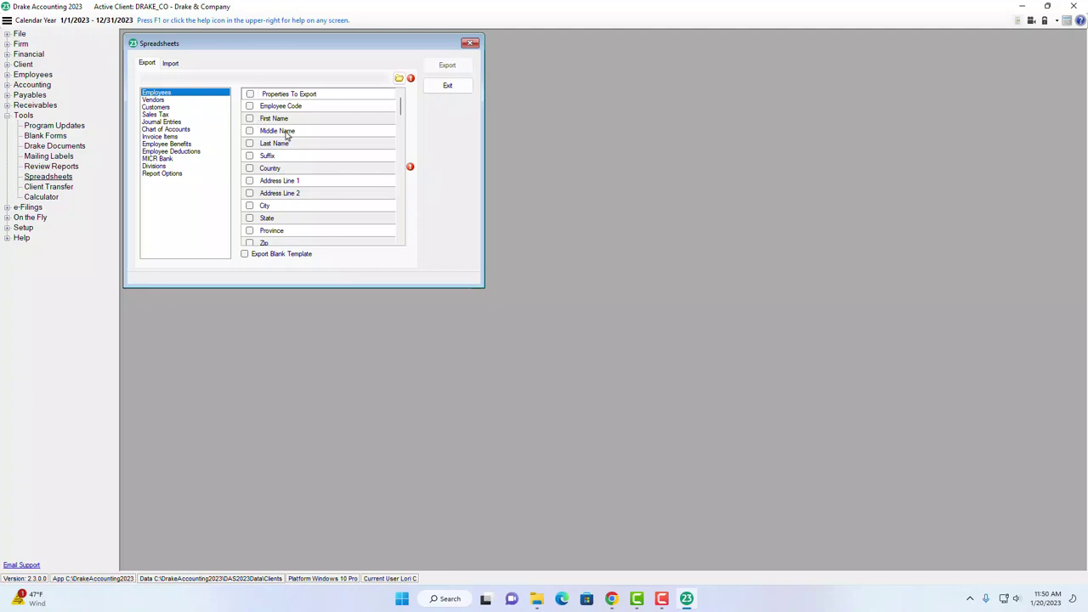
{"action": "left_click", "coordinate": [171, 64]}
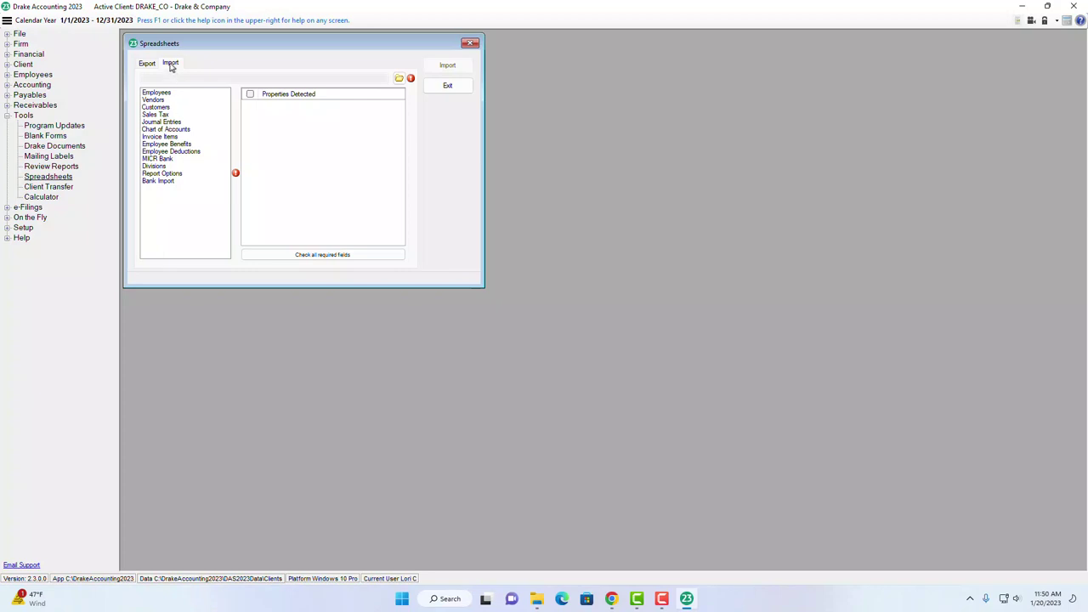
{"action": "left_click", "coordinate": [471, 43]}
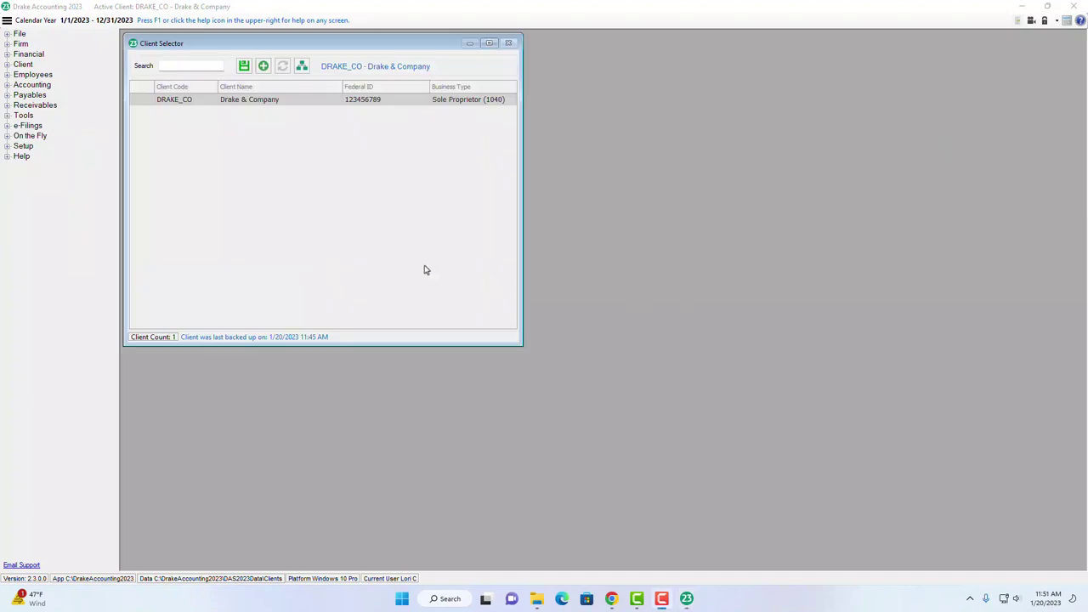
Step: Start adding a new client, and look through its e-file, online payment and business pages before returning to the contact information
{"action": "left_click", "coordinate": [264, 66]}
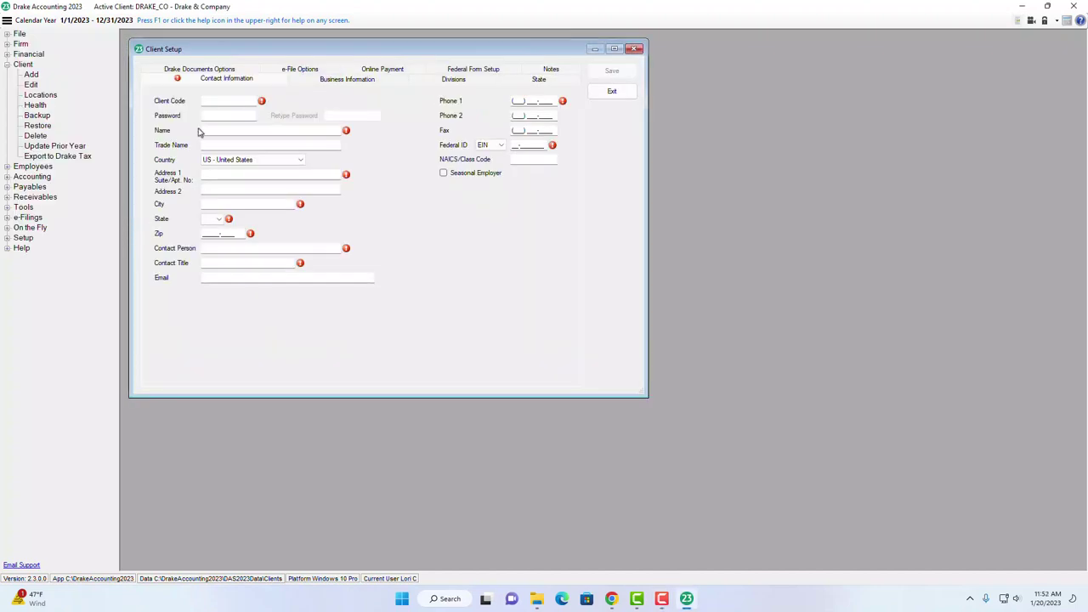
{"action": "left_click", "coordinate": [205, 101]}
{"action": "mouse_move", "coordinate": [264, 102]}
{"action": "left_click", "coordinate": [320, 71]}
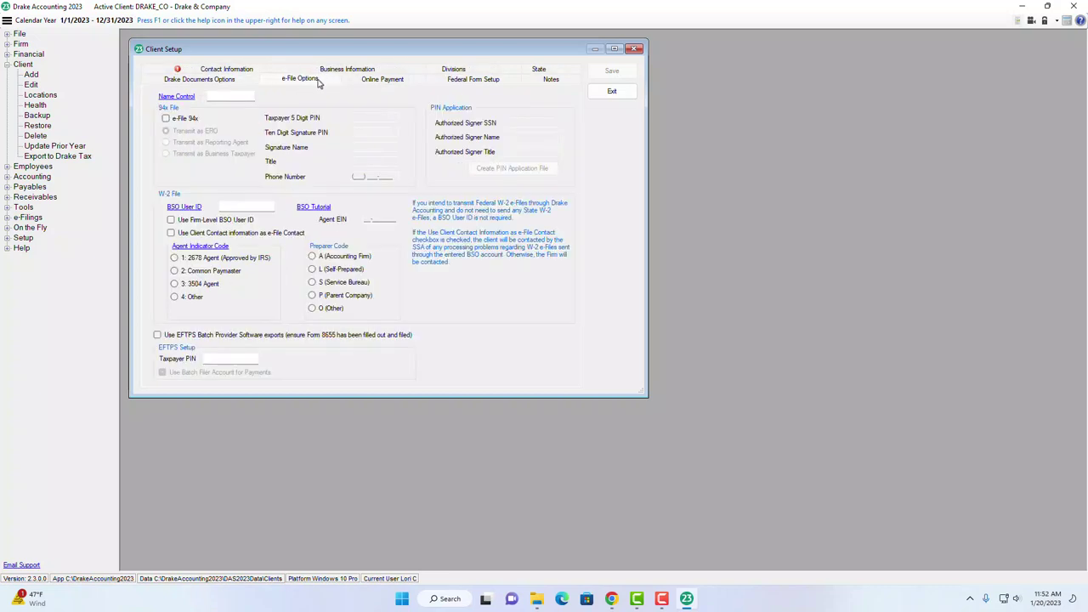
{"action": "left_click", "coordinate": [380, 81]}
{"action": "left_click", "coordinate": [359, 69]}
{"action": "left_click", "coordinate": [233, 81]}
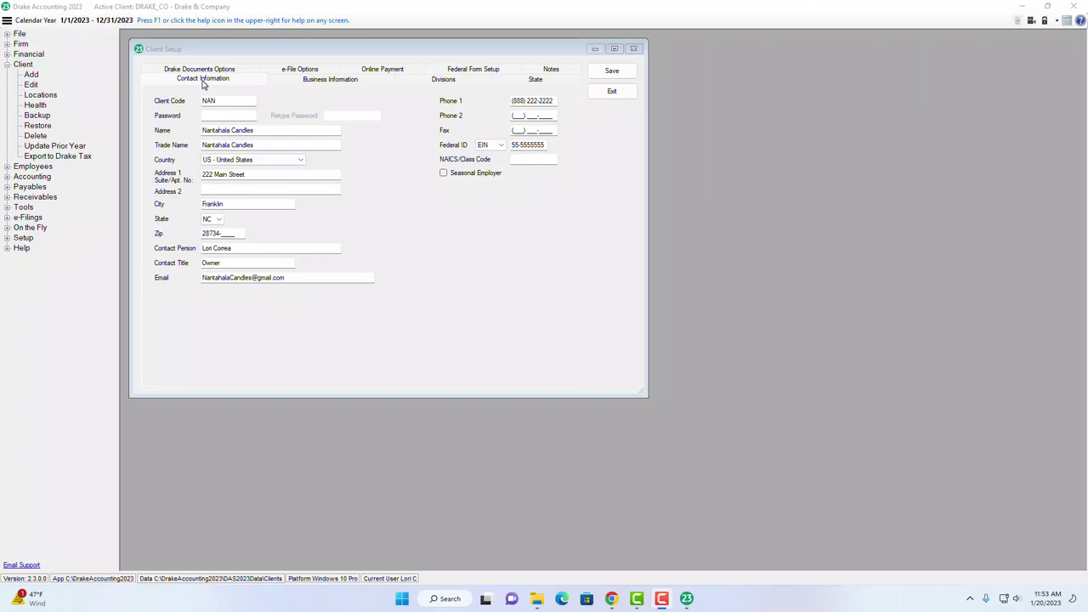
Step: Review the new client's deposit frequency and business type choices, and set the accounting method to Cash
{"action": "left_click", "coordinate": [312, 83]}
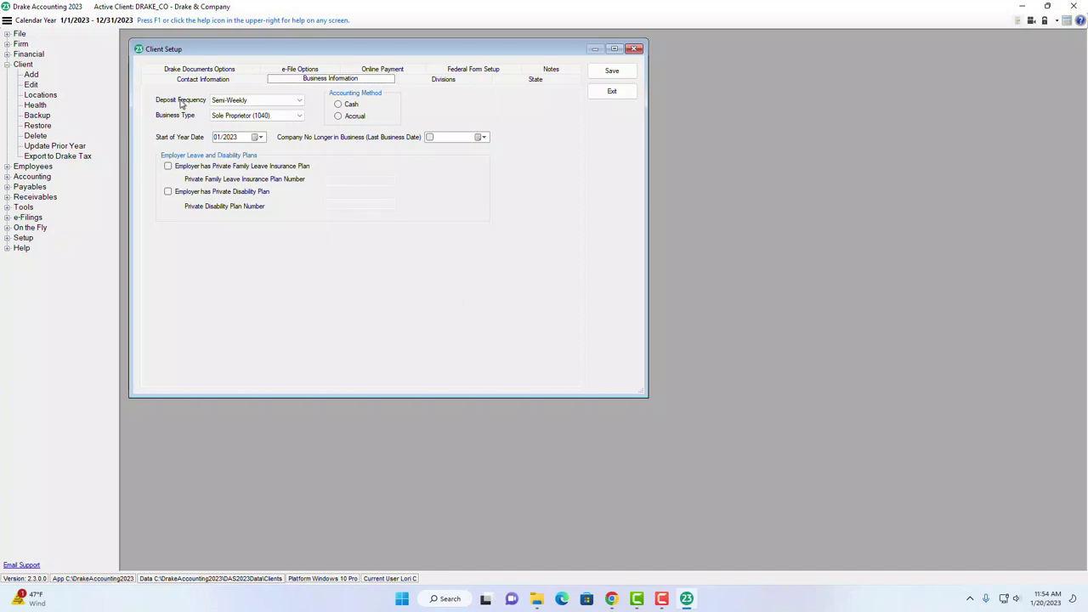
{"action": "left_click", "coordinate": [259, 104]}
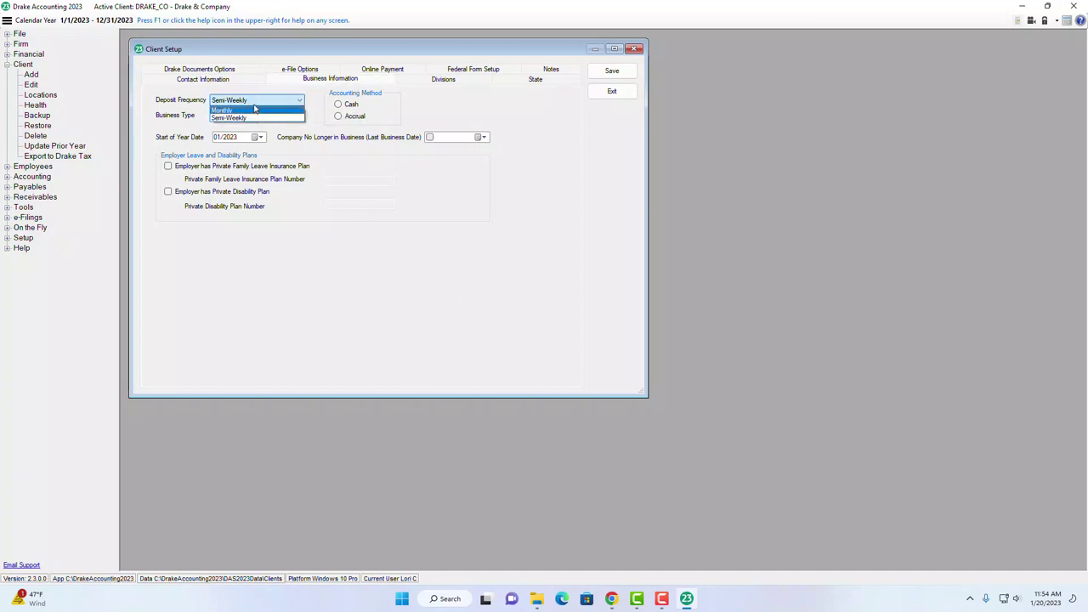
{"action": "left_click", "coordinate": [254, 104]}
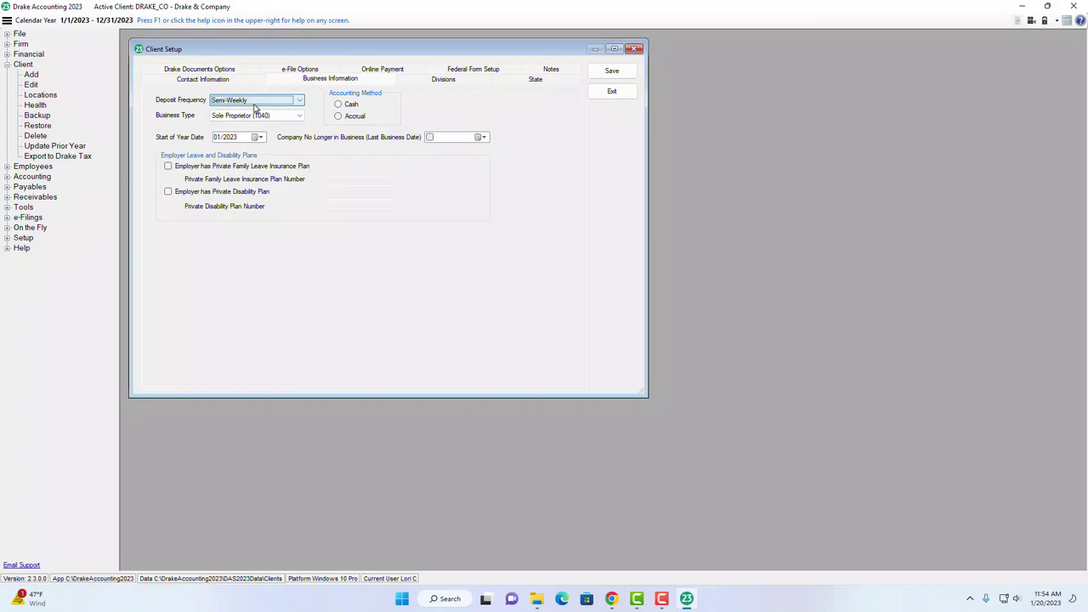
{"action": "left_click", "coordinate": [299, 119]}
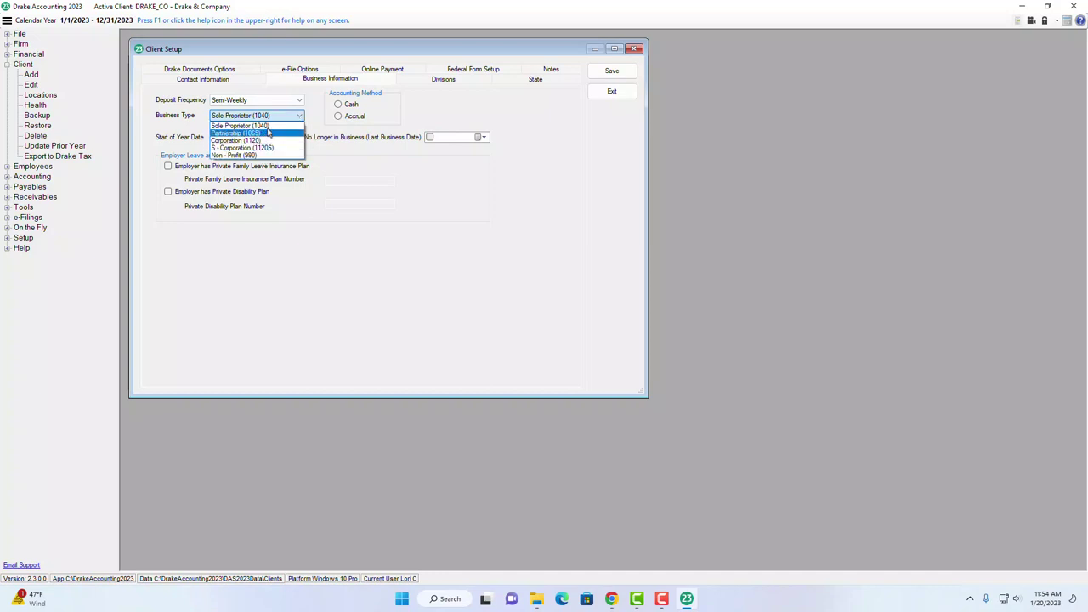
{"action": "left_click", "coordinate": [280, 119]}
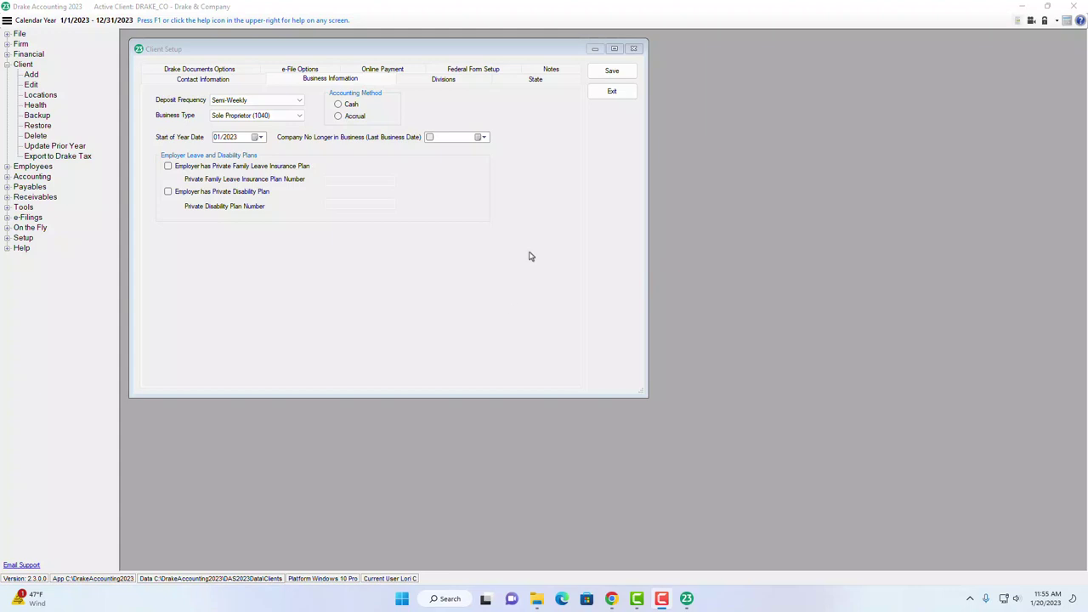
{"action": "left_click", "coordinate": [337, 104]}
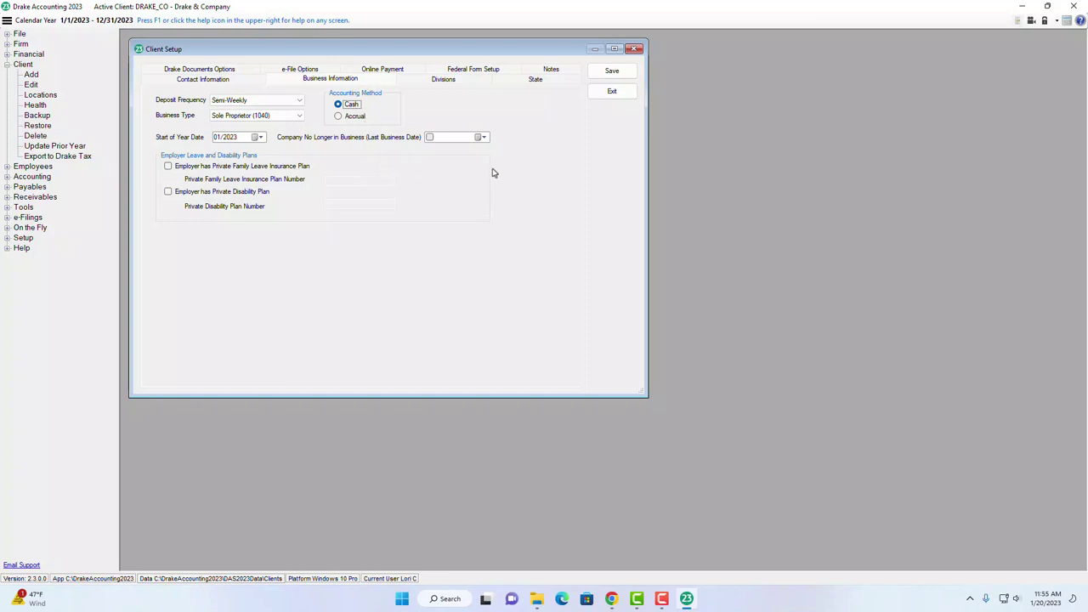
{"action": "left_click", "coordinate": [927, 148]}
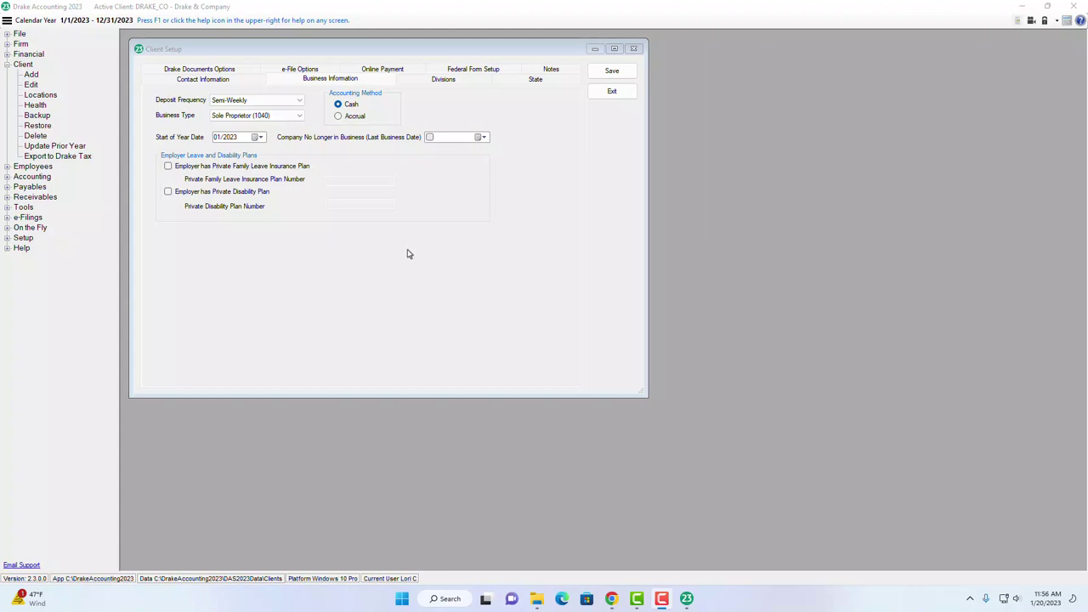
Step: Add a division with code 100 and title Administration to the new client
{"action": "left_click", "coordinate": [441, 80]}
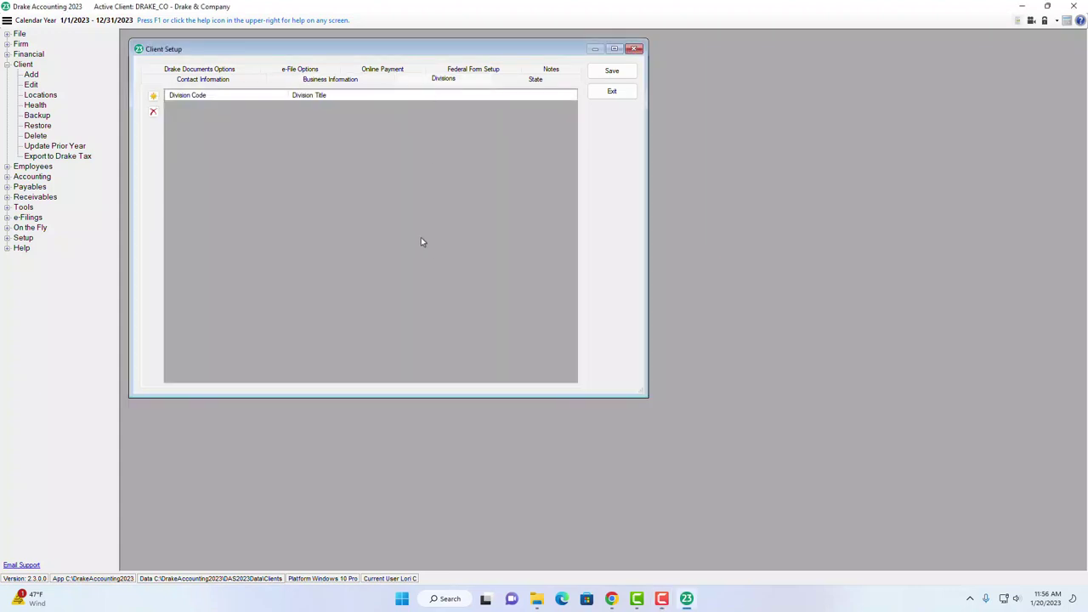
{"action": "left_click", "coordinate": [154, 99]}
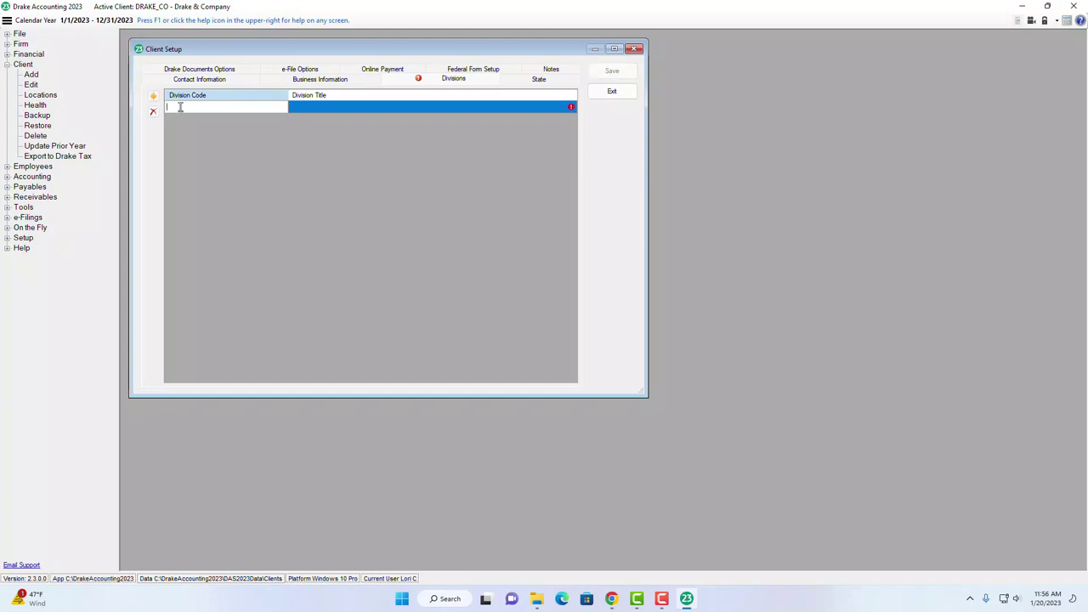
{"action": "type", "text": "100"}
{"action": "key", "text": "Return"}
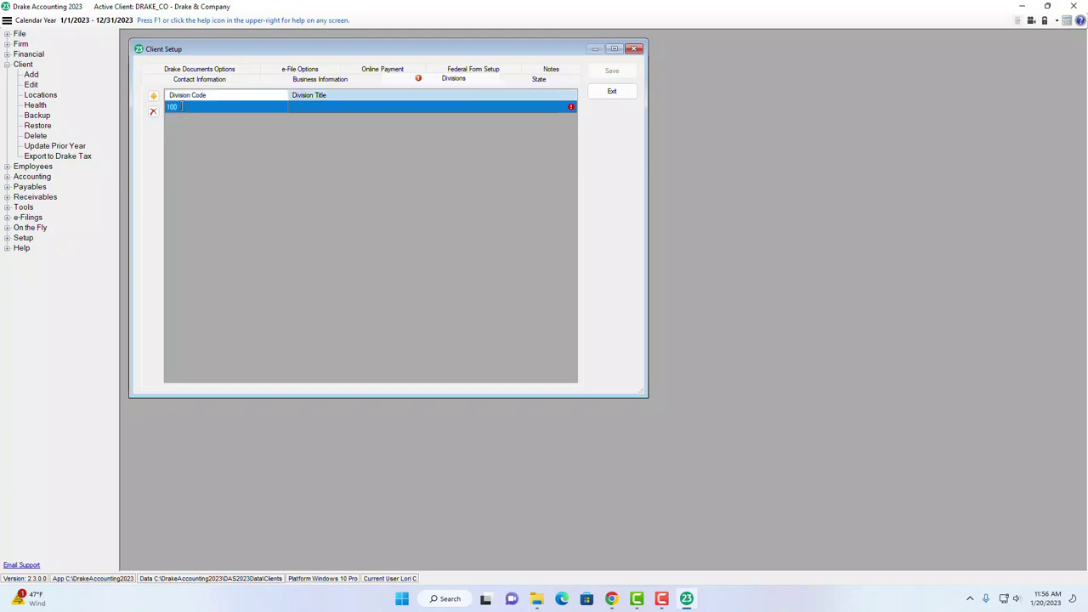
{"action": "left_click", "coordinate": [304, 107]}
{"action": "type", "text": "Administration"}
{"action": "key", "text": "Return"}
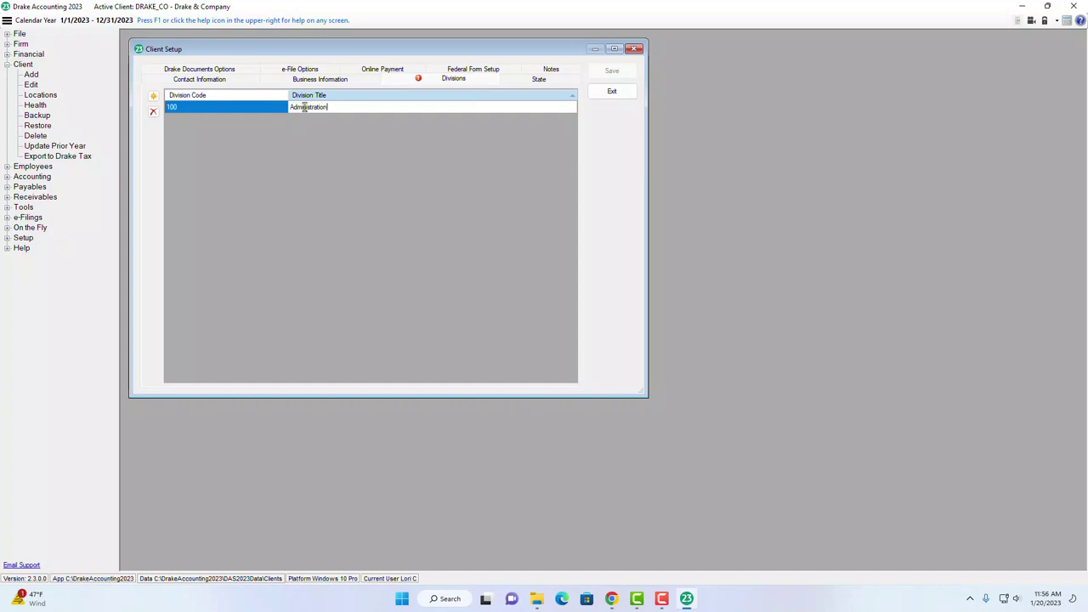
Step: Add division 101 titled Sales, and another division titled Maintenance
{"action": "left_click", "coordinate": [153, 97]}
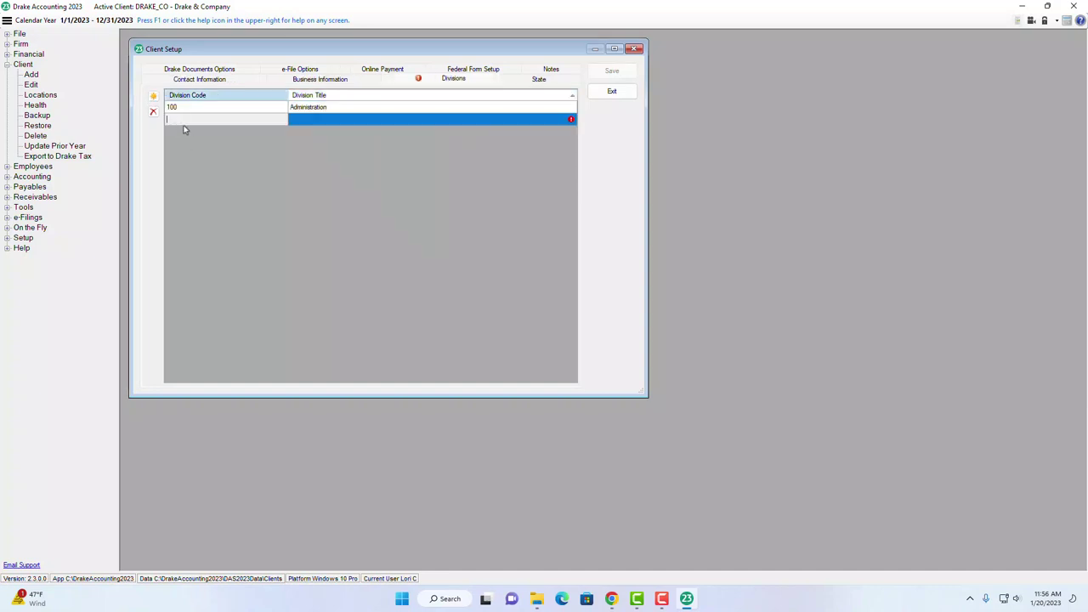
{"action": "type", "text": "101"}
{"action": "key", "text": "Tab"}
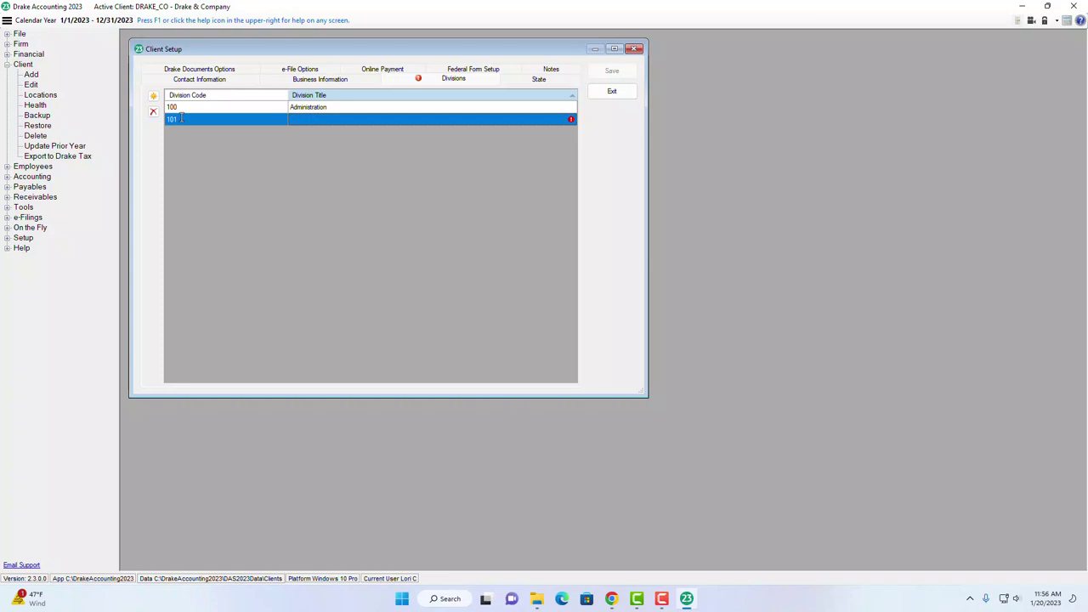
{"action": "type", "text": "Sales"}
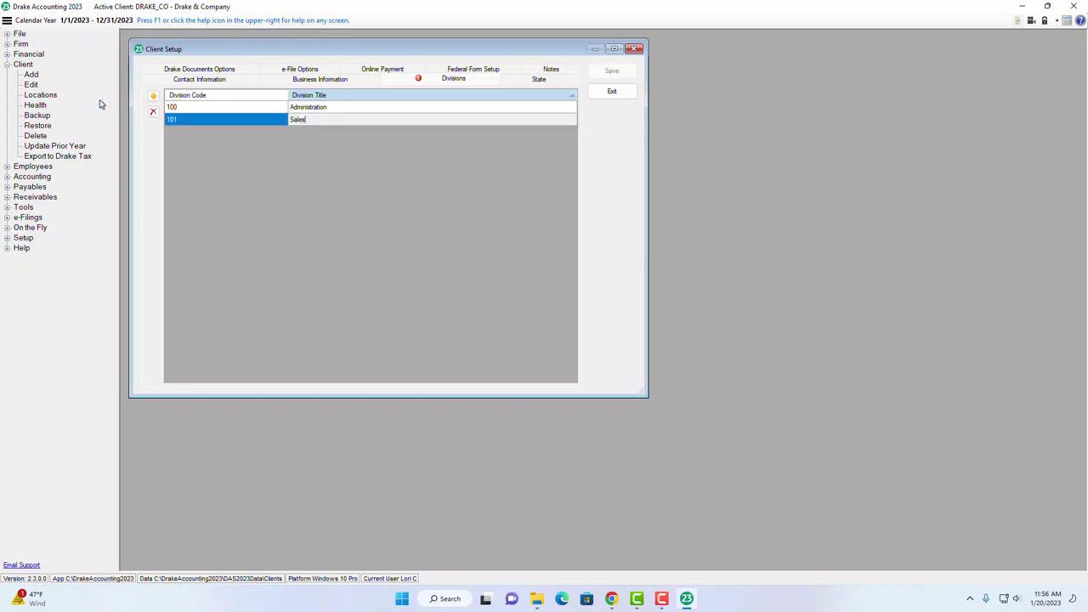
{"action": "left_click", "coordinate": [153, 96]}
{"action": "type", "text": "10"}
{"action": "key", "text": "Tab"}
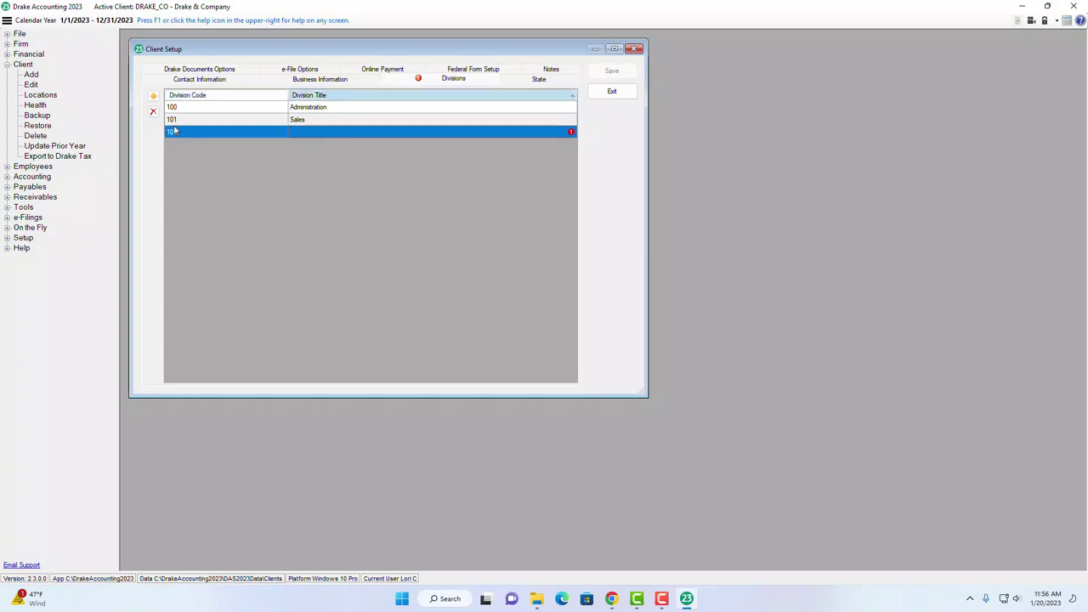
{"action": "type", "text": "Maintenance"}
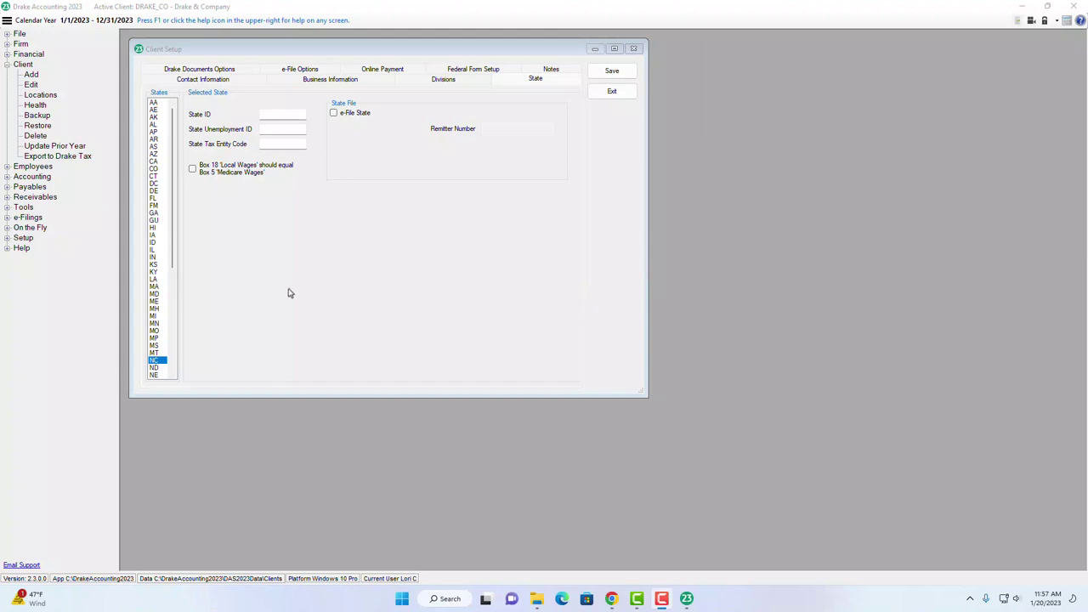
Step: Look through the state list, and enable Drake Documents with the location C:\drake22\ddm and documents saved manually
{"action": "left_click_drag", "start_coordinate": [174, 257], "coordinate": [174, 291]}
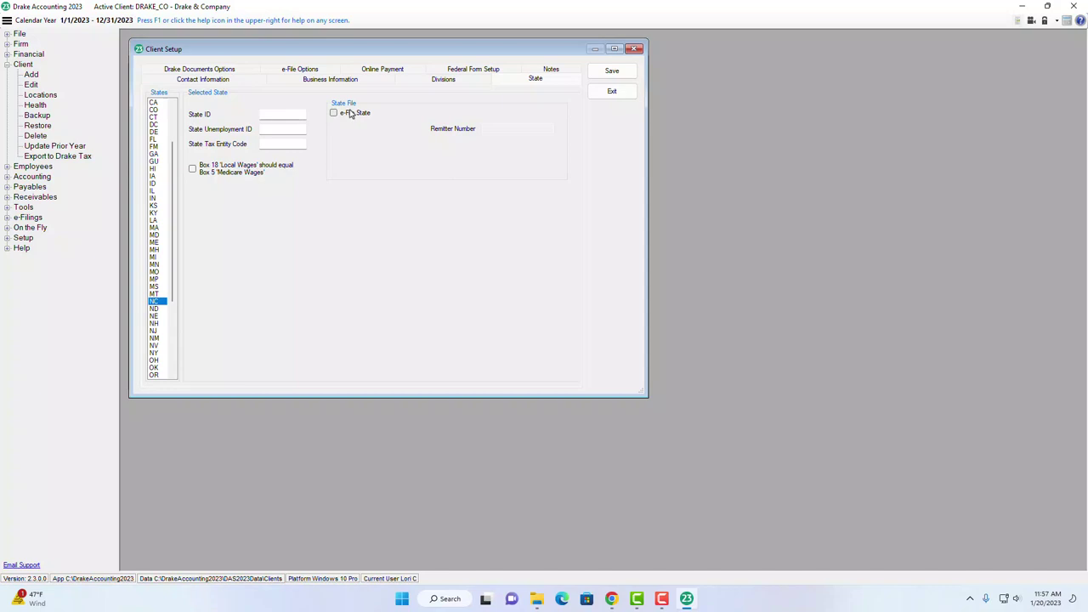
{"action": "left_click", "coordinate": [221, 71]}
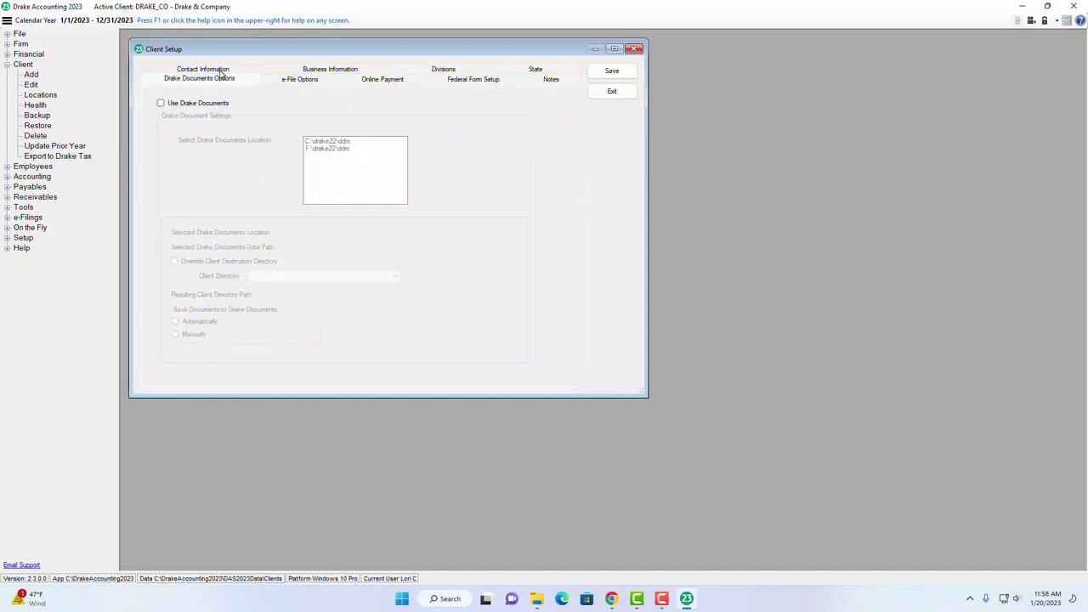
{"action": "left_click", "coordinate": [161, 103]}
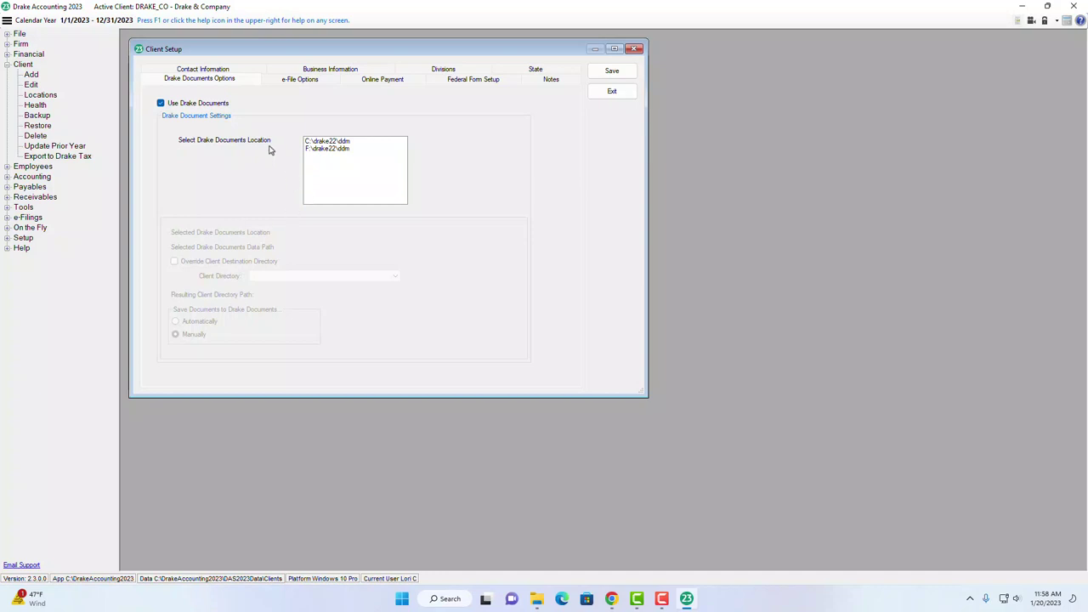
{"action": "left_click", "coordinate": [327, 141]}
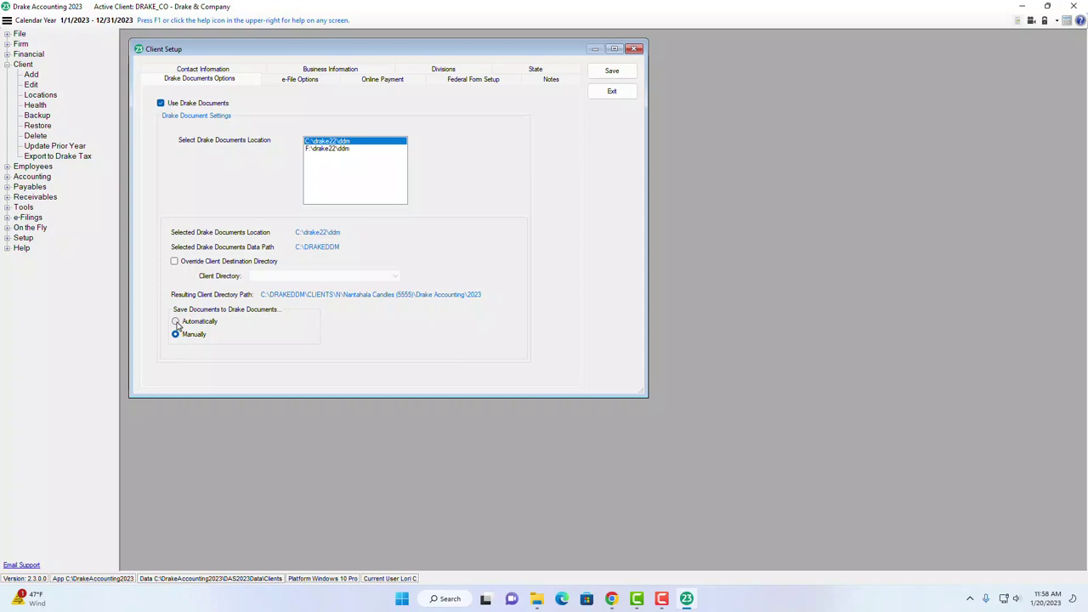
{"action": "left_click", "coordinate": [176, 322]}
{"action": "left_click", "coordinate": [176, 335]}
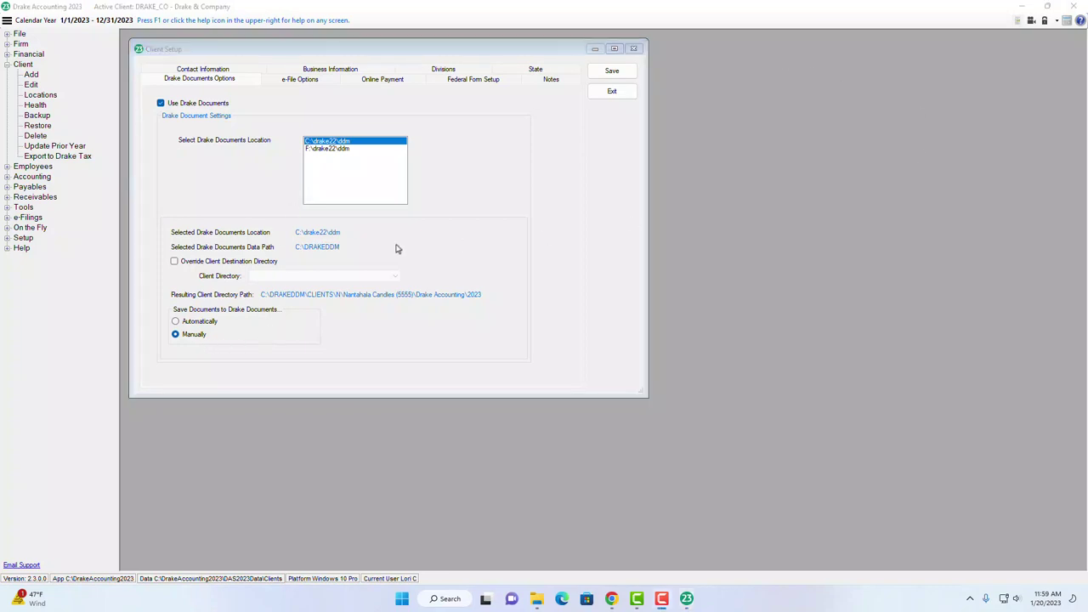
Step: Examine the new client's e-file options, online payment settings and federal form setup
{"action": "left_click", "coordinate": [302, 80]}
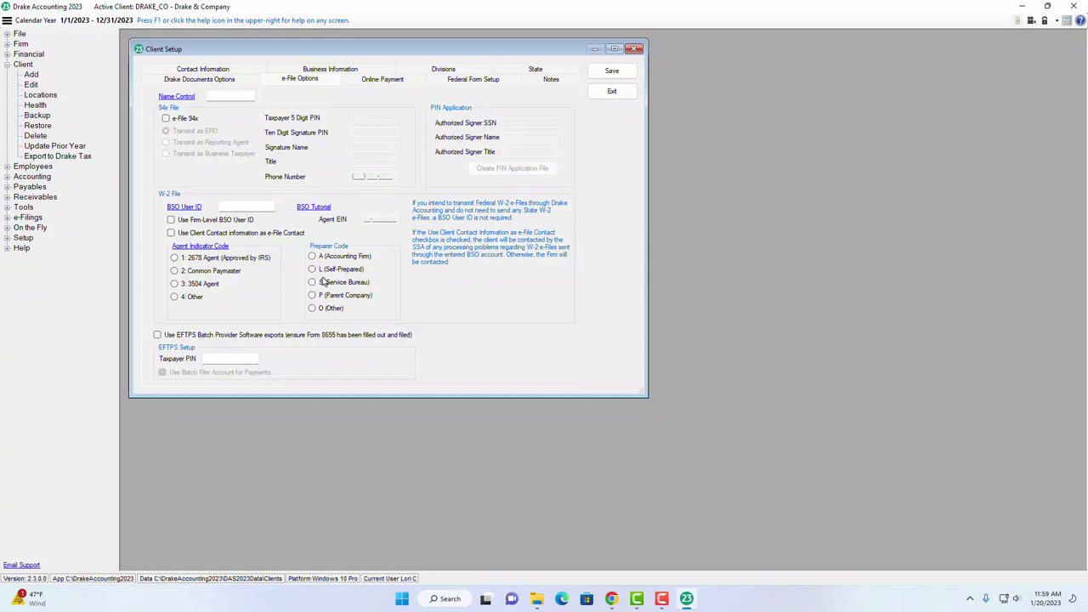
{"action": "left_click", "coordinate": [382, 79]}
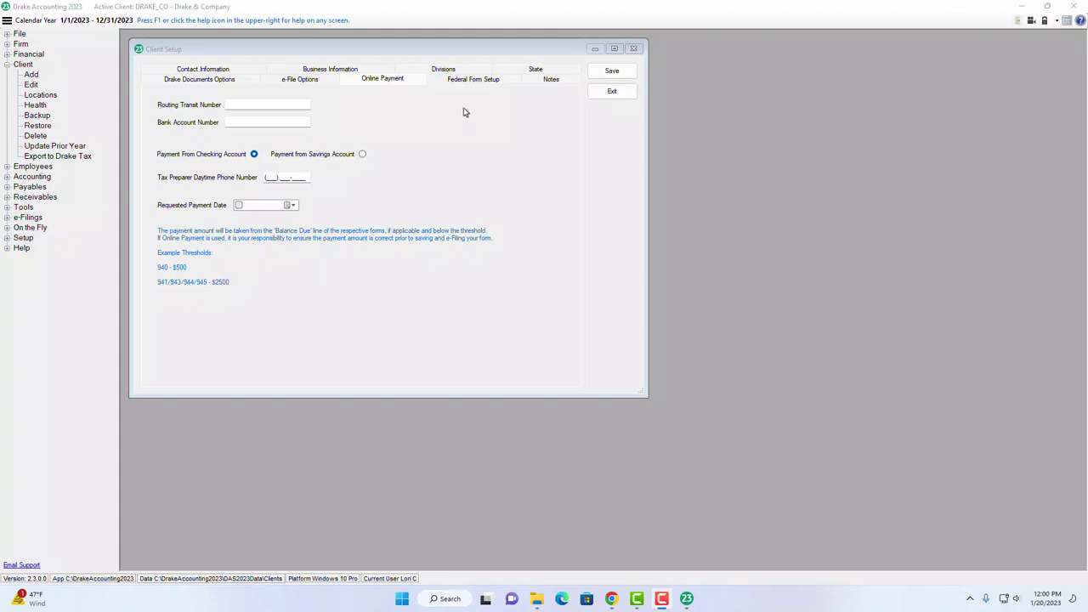
{"action": "left_click", "coordinate": [467, 79]}
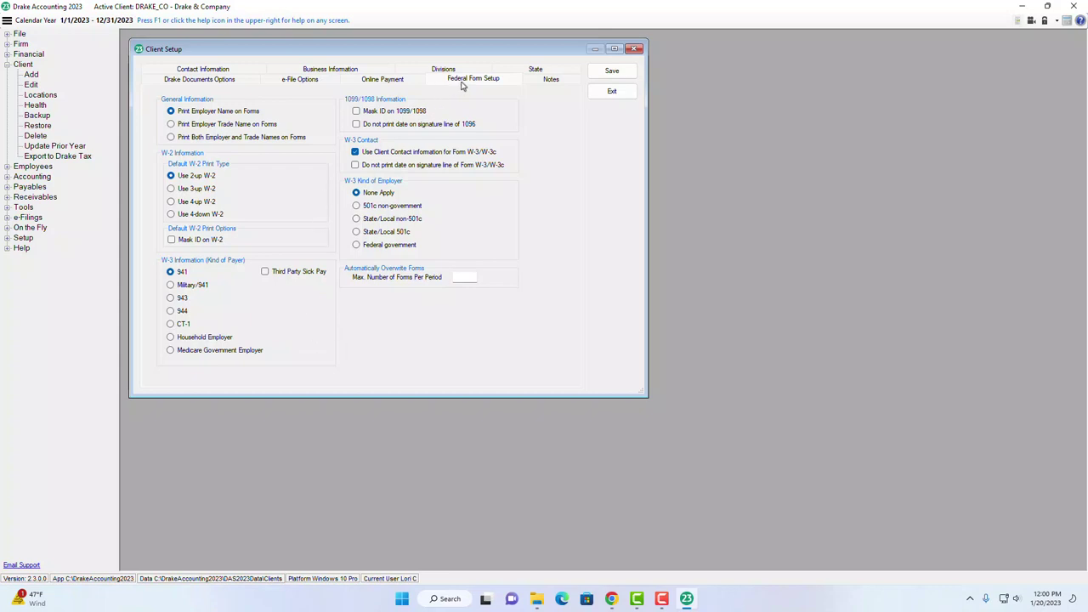
Step: Enter the client note "You can put your notes here!" with date and time appended, and save the client
{"action": "left_click", "coordinate": [550, 80]}
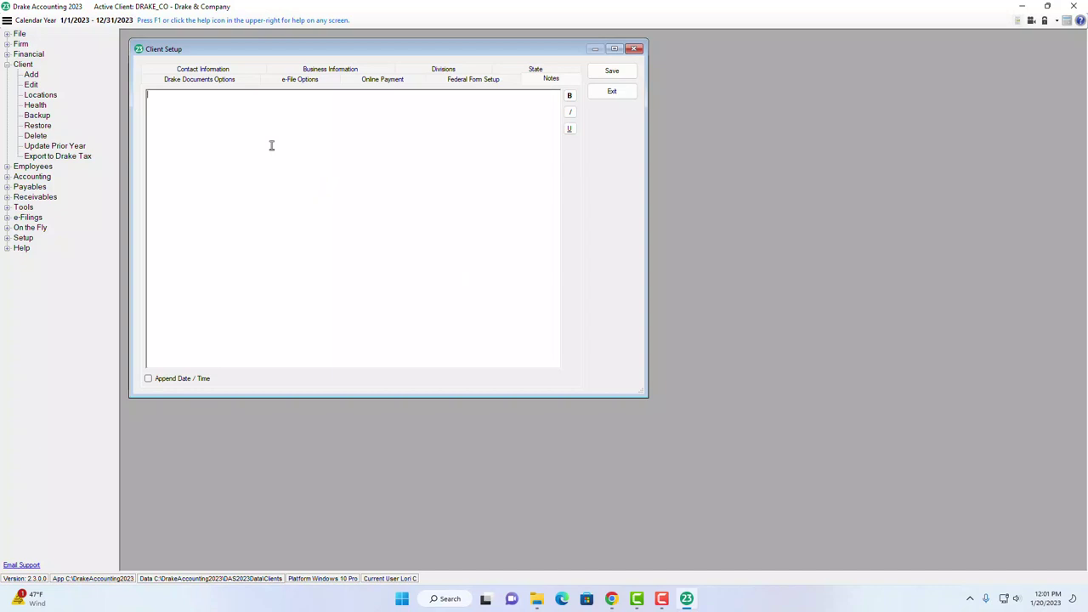
{"action": "type", "text": "You can put your notes here!"}
{"action": "left_click", "coordinate": [149, 379]}
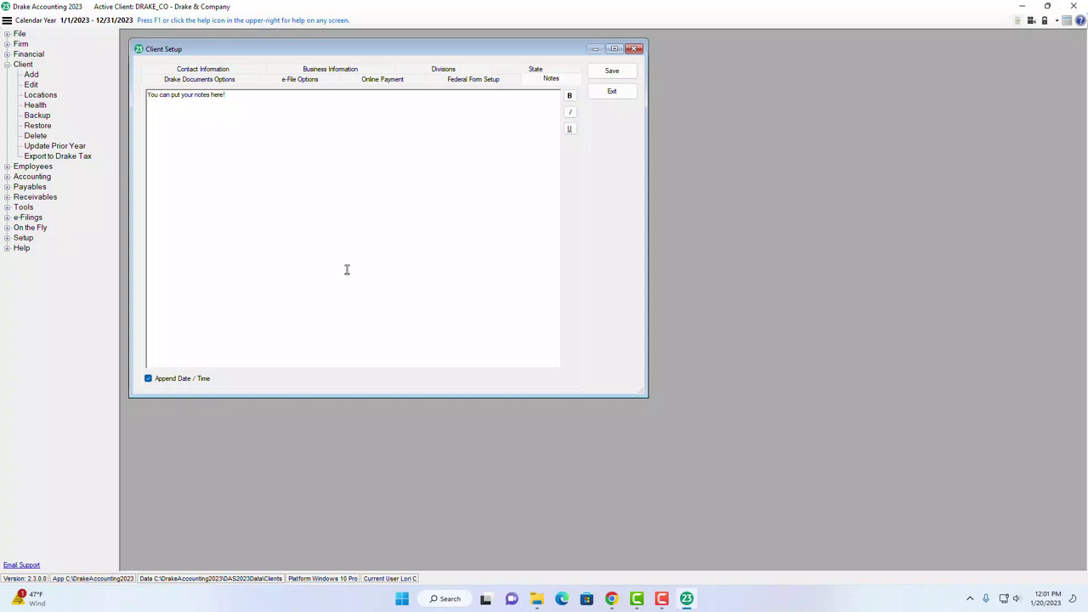
{"action": "left_click", "coordinate": [611, 73]}
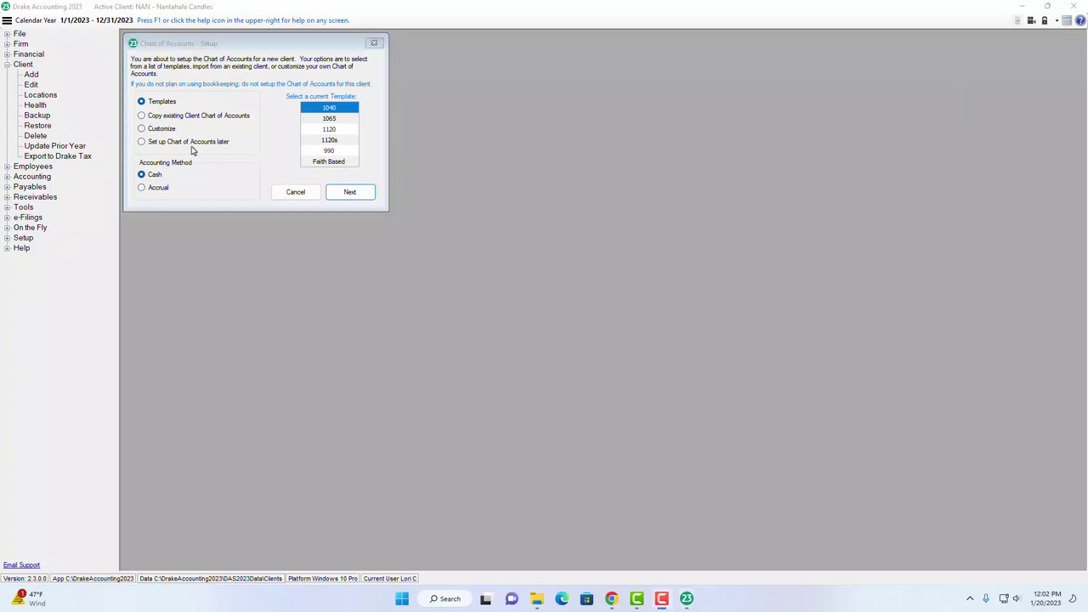
Step: Review the chart of accounts setup choices, create the chart from the 1040 template with the Cash method, and close it
{"action": "left_click", "coordinate": [141, 117]}
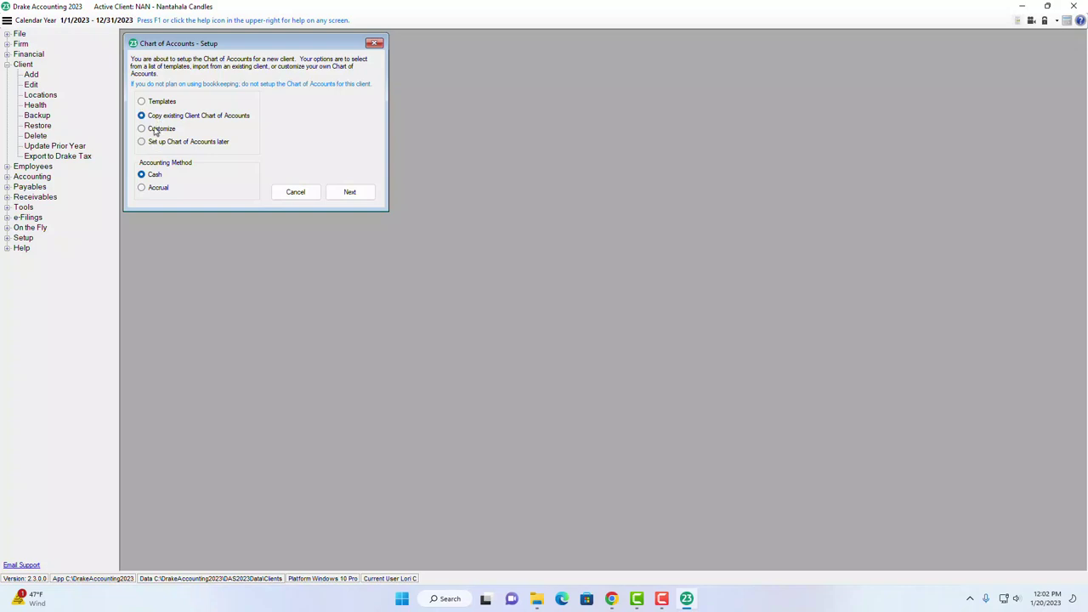
{"action": "left_click", "coordinate": [141, 129]}
{"action": "left_click", "coordinate": [141, 142]}
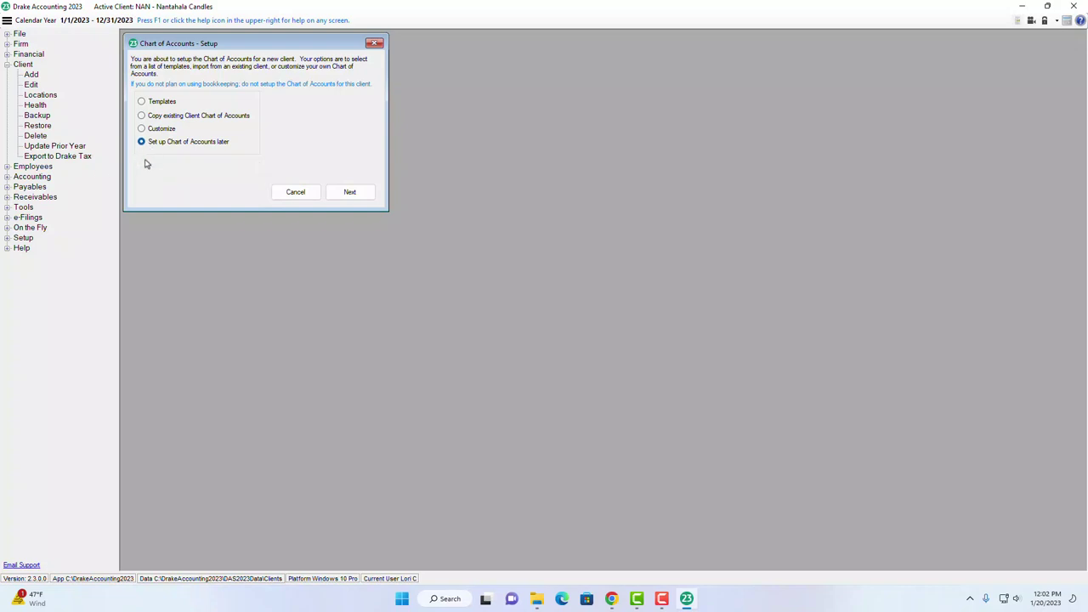
{"action": "left_click", "coordinate": [141, 101]}
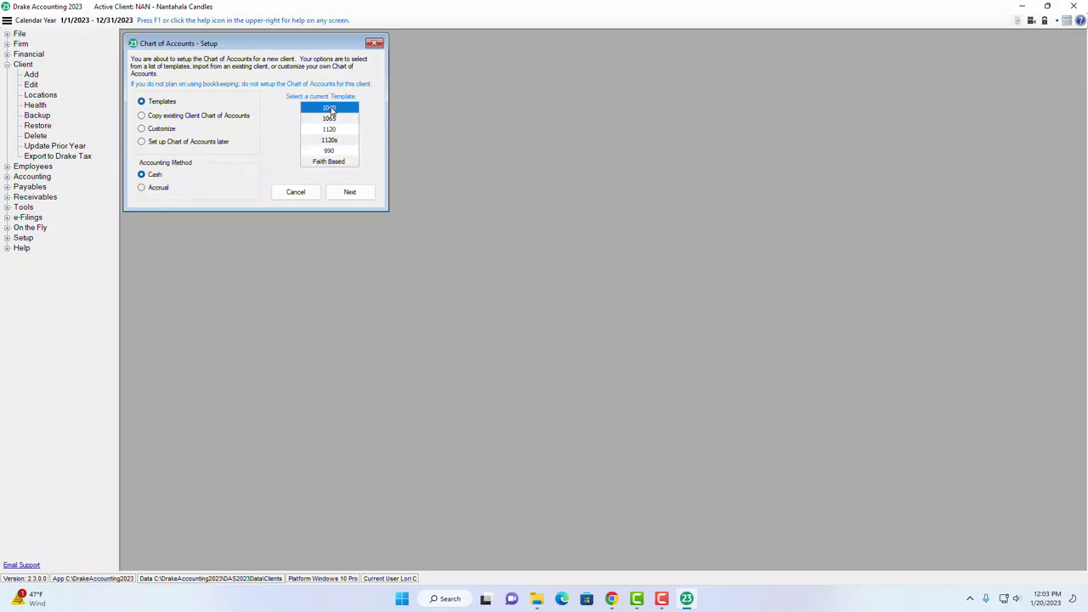
{"action": "left_click", "coordinate": [334, 197]}
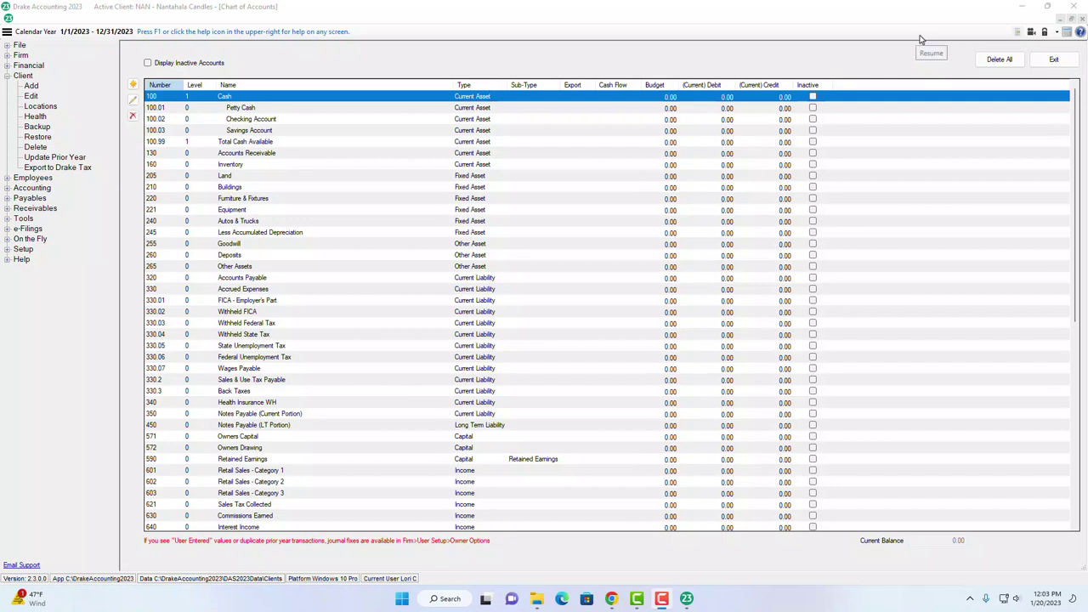
{"action": "left_click", "coordinate": [1045, 66]}
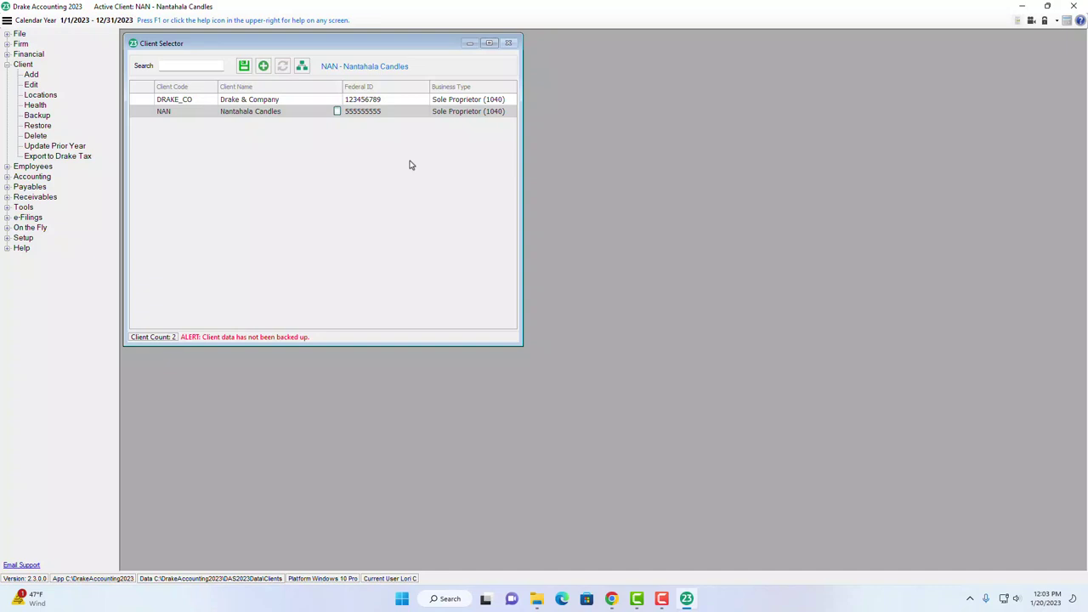
Step: View the note attached to Nantahala Candles in the client list, and close it
{"action": "left_click", "coordinate": [336, 113]}
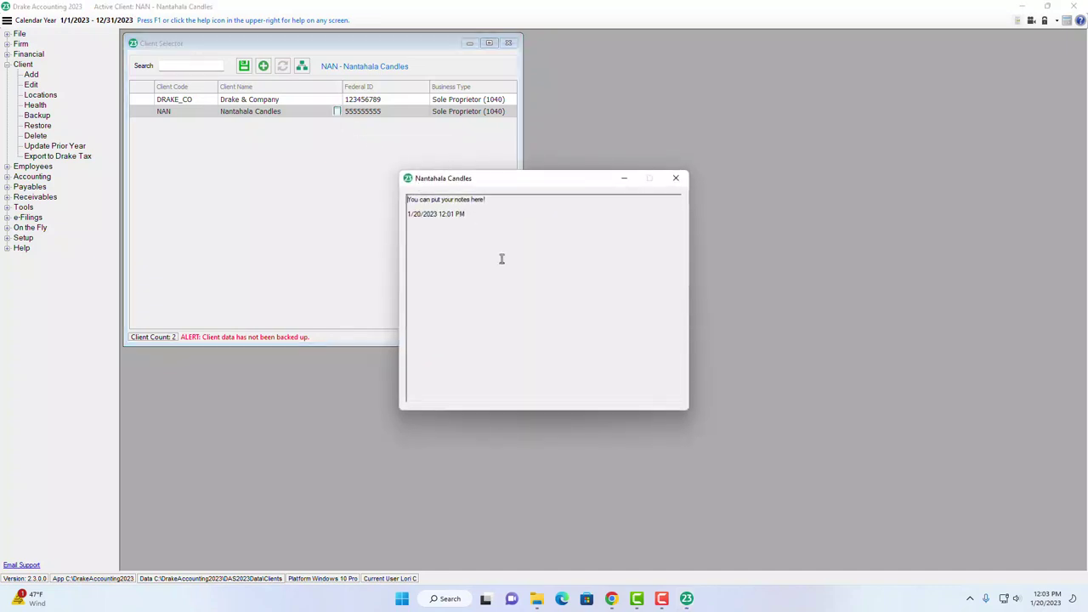
{"action": "left_click", "coordinate": [676, 178]}
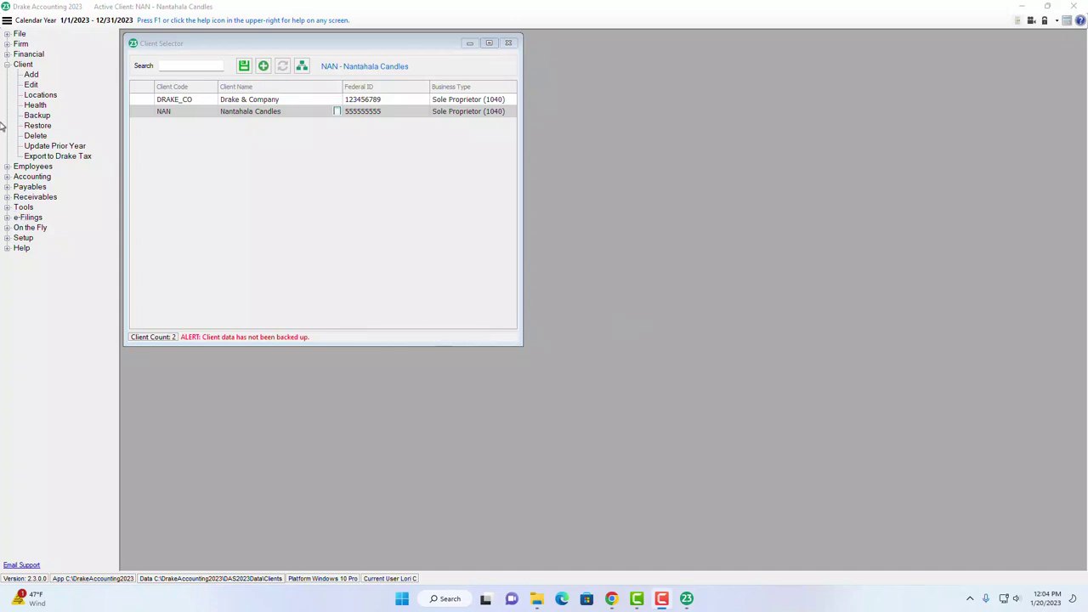
Step: Look through the File and Firm functions, including the EFTPS deposit and enrollment items
{"action": "left_click", "coordinate": [6, 65]}
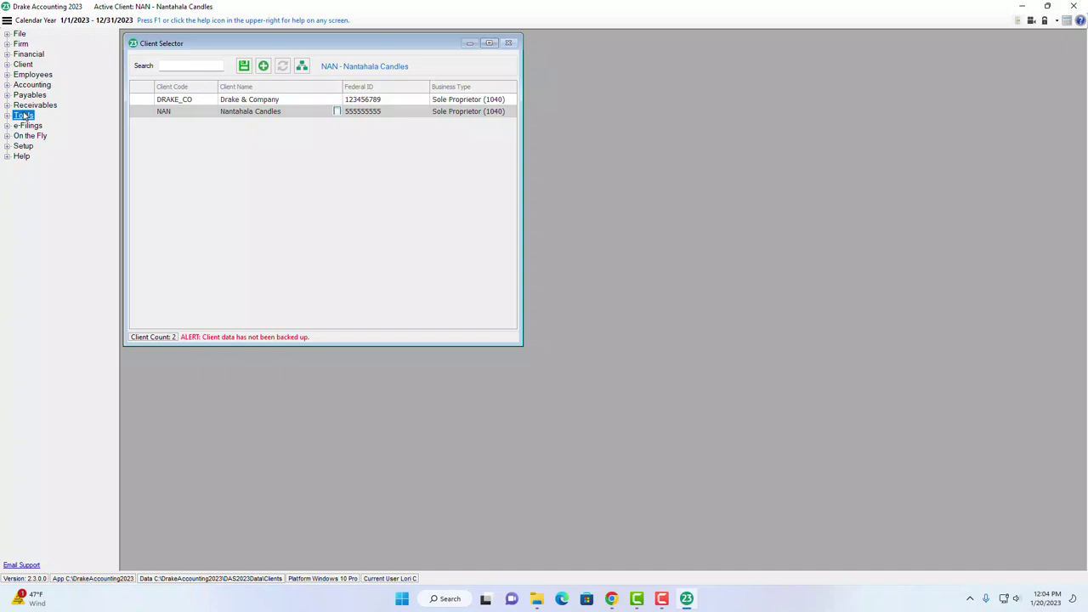
{"action": "left_click", "coordinate": [7, 35]}
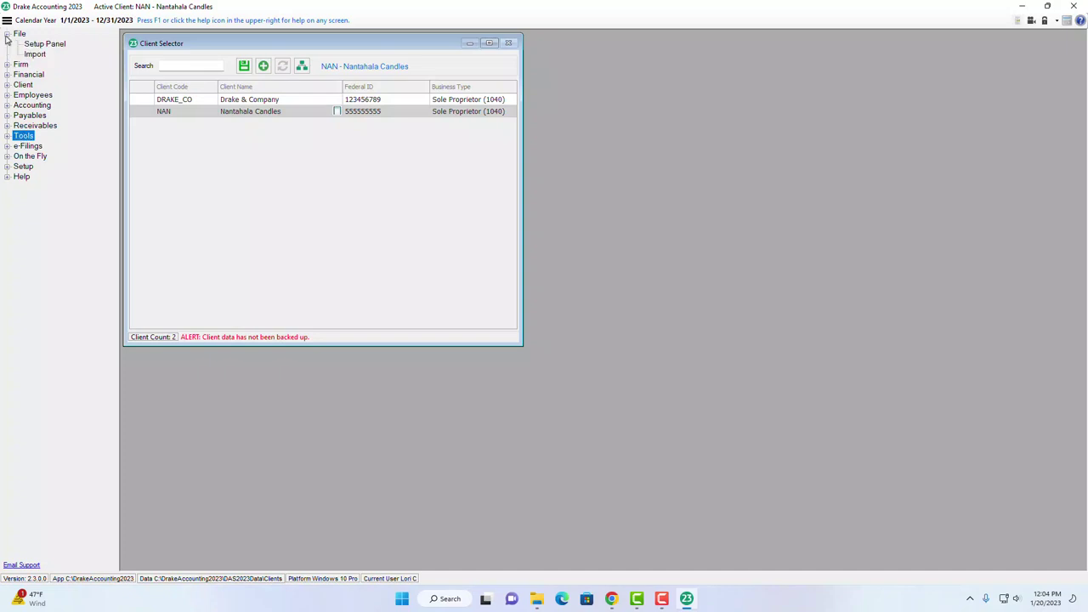
{"action": "left_click", "coordinate": [7, 34]}
{"action": "left_click", "coordinate": [6, 44]}
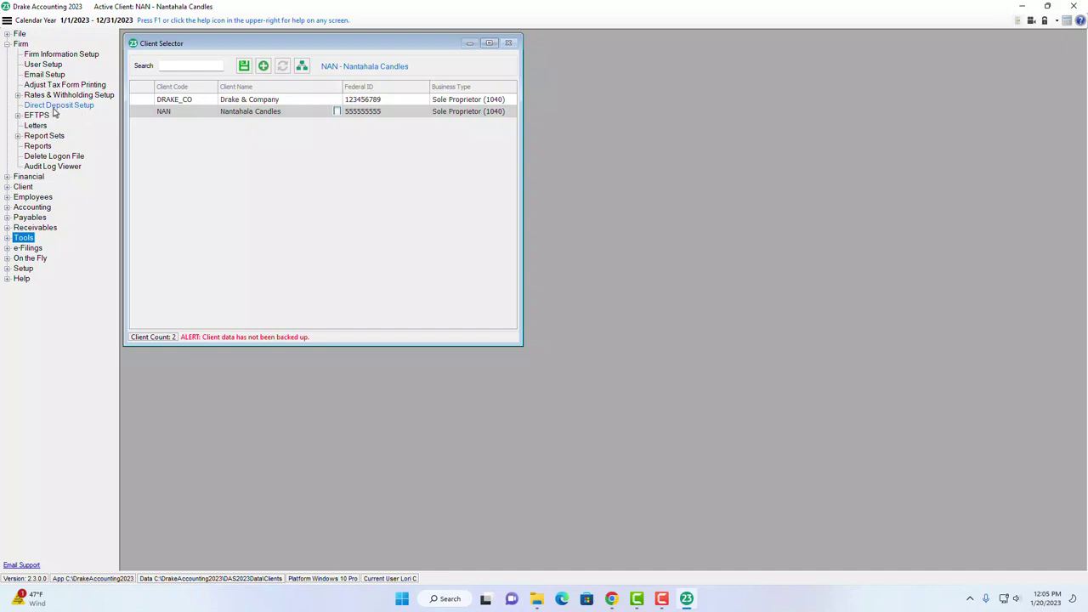
{"action": "left_click", "coordinate": [18, 116]}
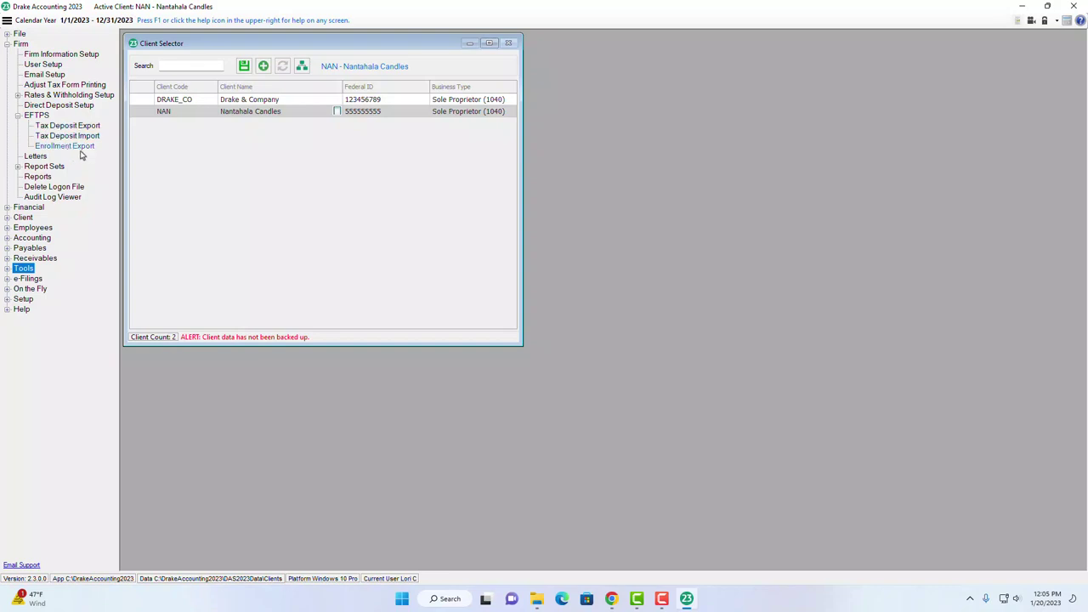
Step: Examine the firm fields available for letters and the report set functions, and open the audit log
{"action": "left_click", "coordinate": [34, 157]}
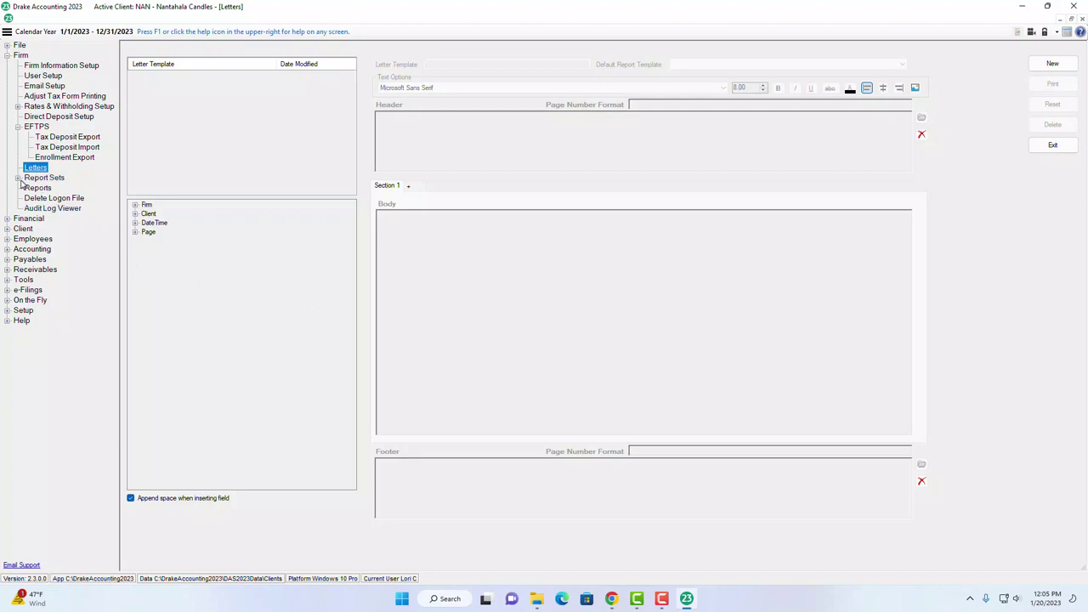
{"action": "left_click", "coordinate": [134, 206]}
{"action": "left_click", "coordinate": [168, 215]}
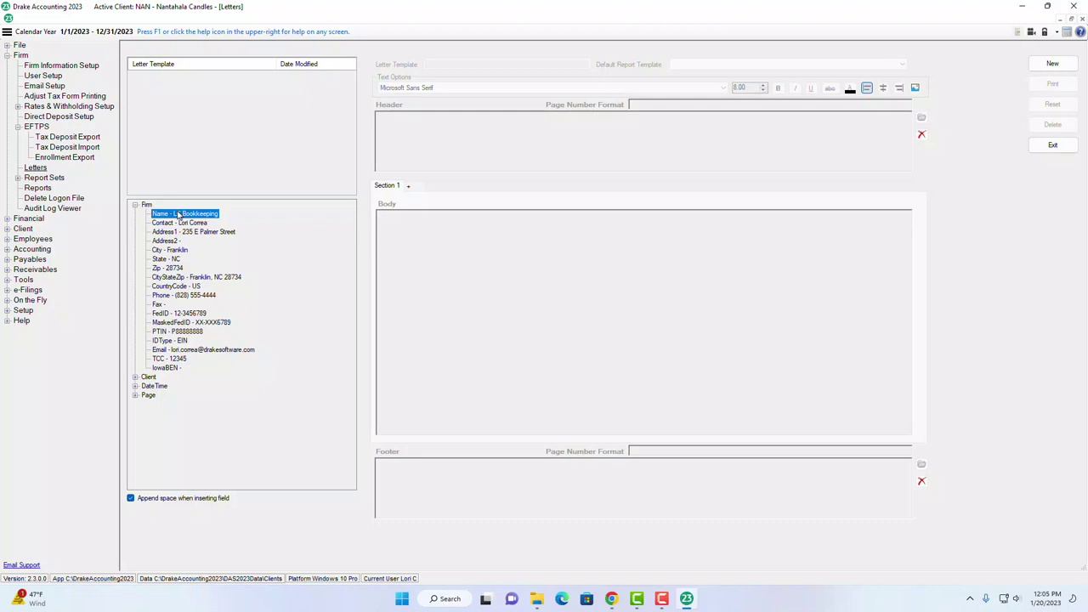
{"action": "left_click", "coordinate": [18, 179]}
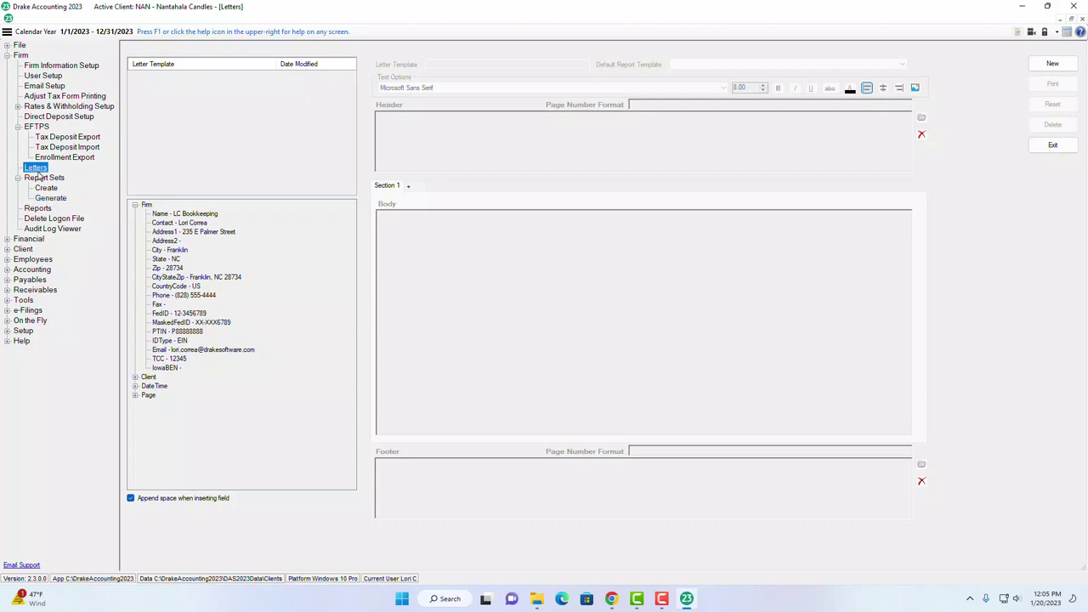
{"action": "left_click", "coordinate": [39, 231]}
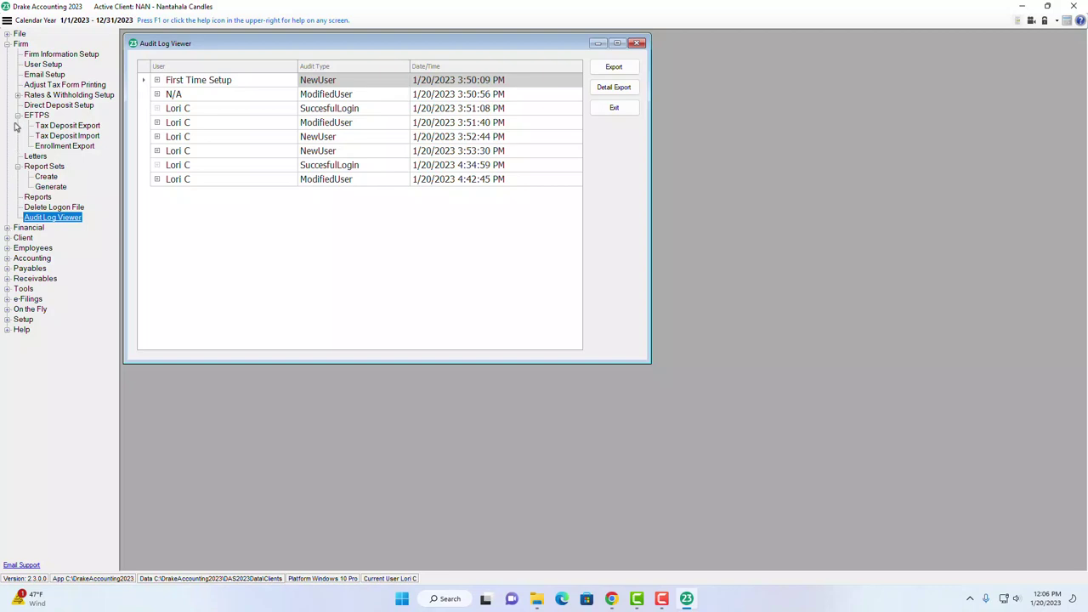
Step: Look over the Rates & Withholding Setup items for federal, state and locality, and collapse the Firm functions
{"action": "left_click", "coordinate": [18, 166]}
{"action": "left_click", "coordinate": [18, 116]}
{"action": "left_click", "coordinate": [18, 95]}
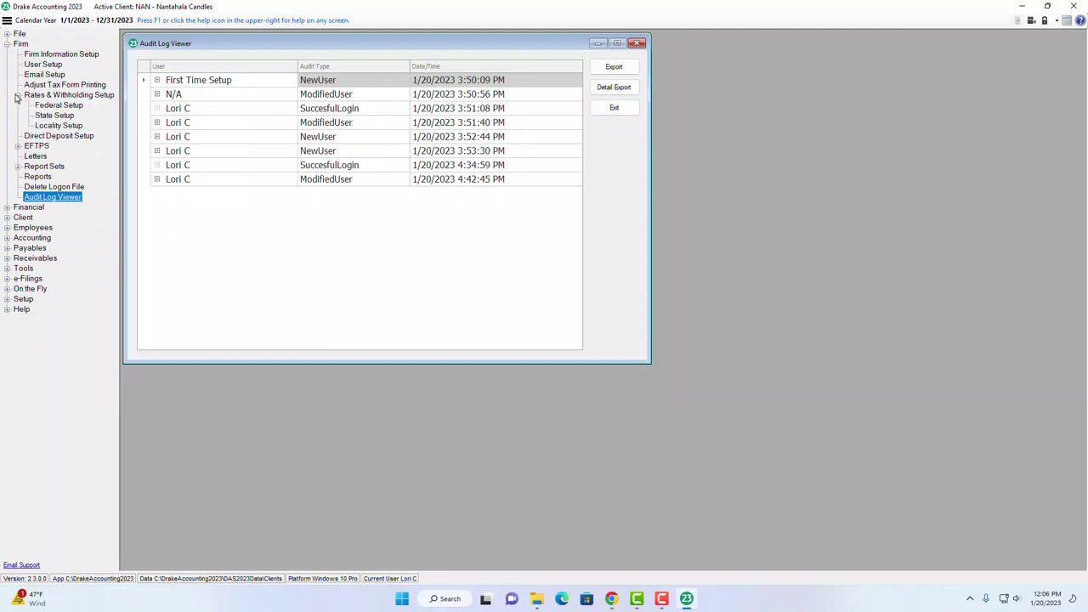
{"action": "left_click", "coordinate": [8, 44]}
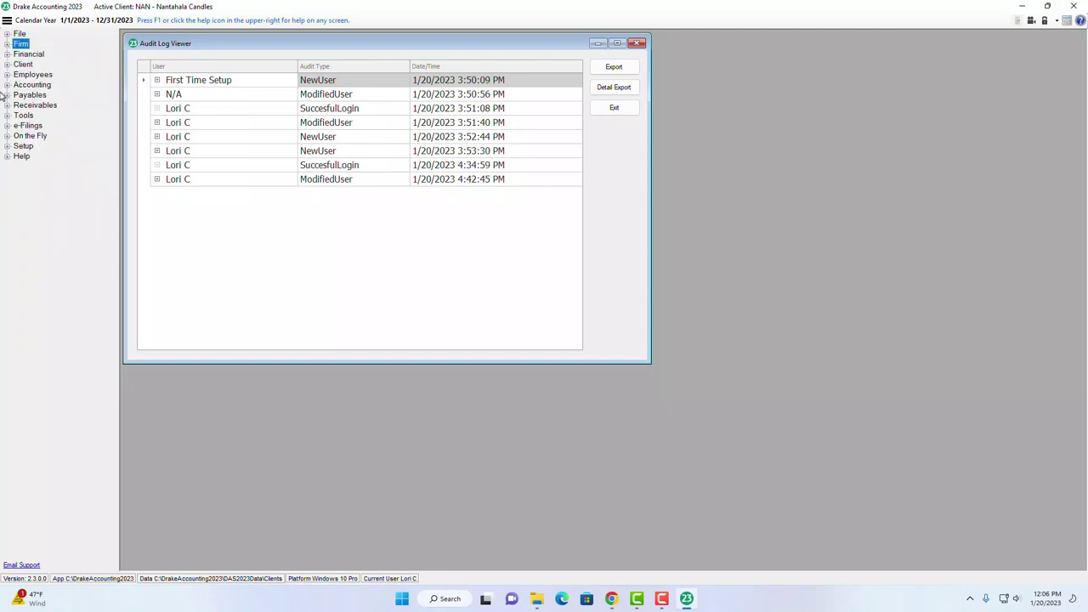
Step: Tour the Financial functions: Bank Deposit, MICR Calibration, Check Designer, Check & Stub Options and Payment Methods
{"action": "left_click", "coordinate": [8, 55]}
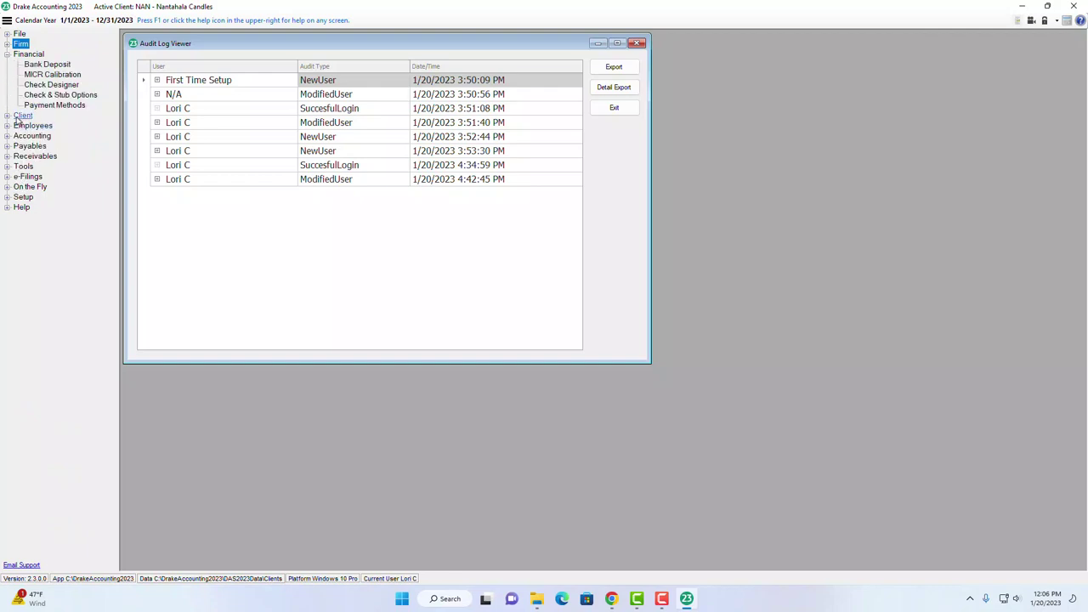
{"action": "left_click", "coordinate": [57, 66]}
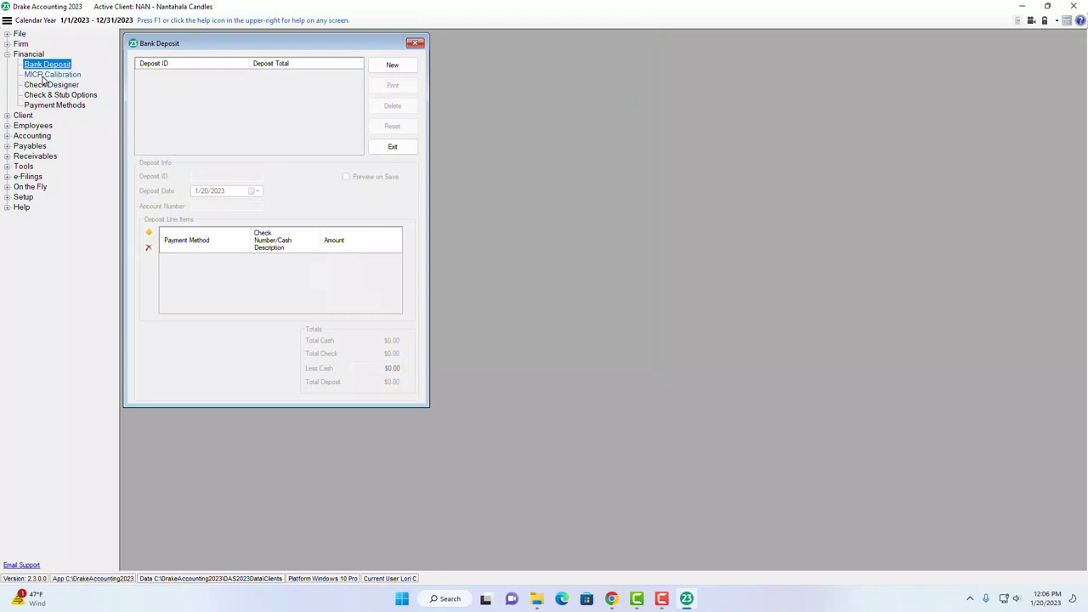
{"action": "left_click", "coordinate": [43, 76]}
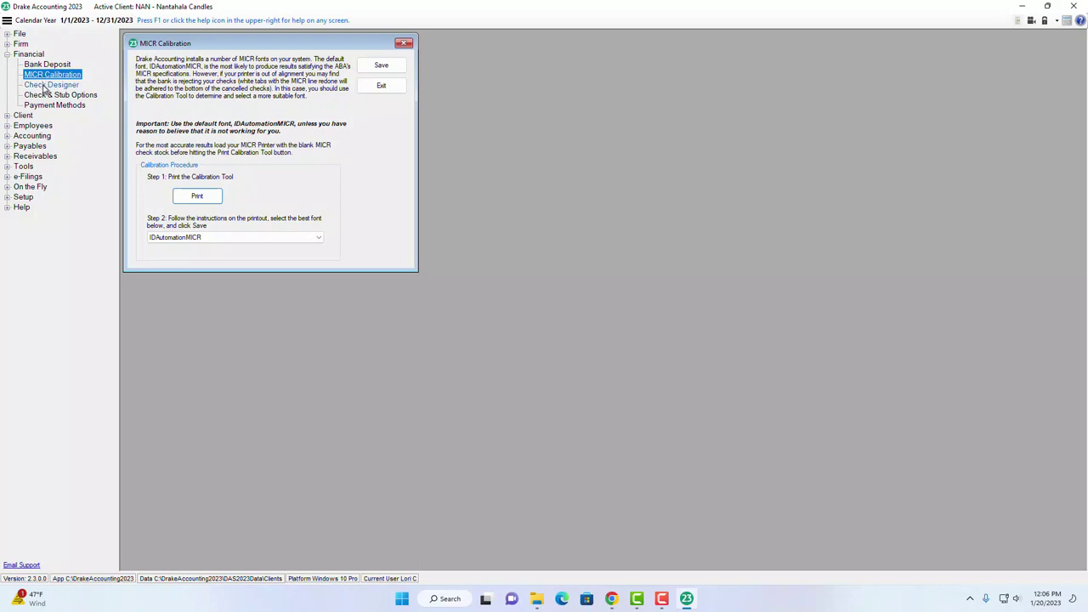
{"action": "left_click", "coordinate": [44, 88]}
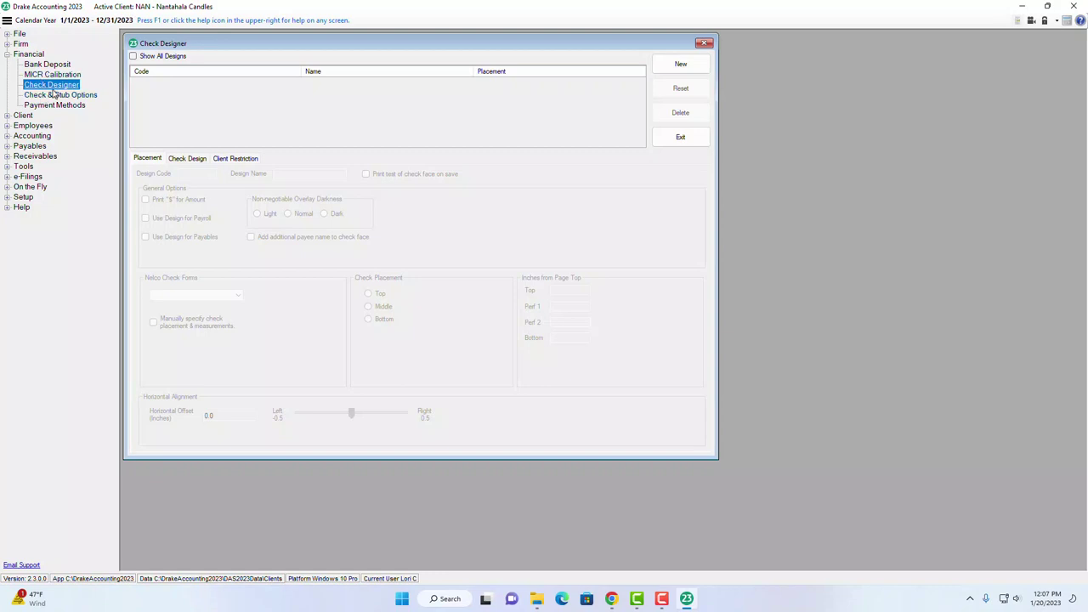
{"action": "left_click", "coordinate": [42, 95]}
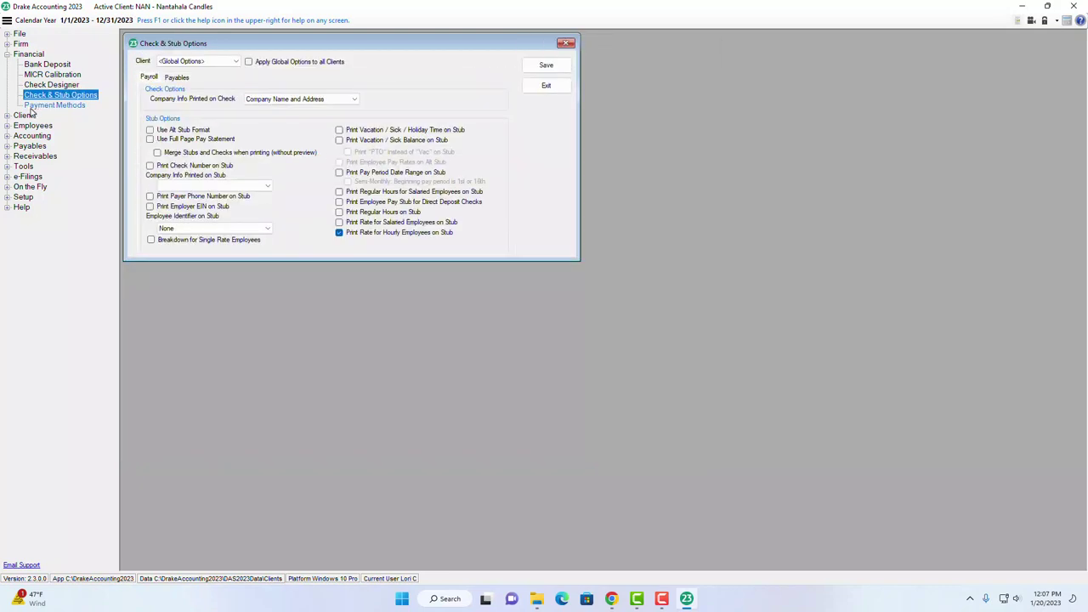
{"action": "left_click", "coordinate": [41, 106]}
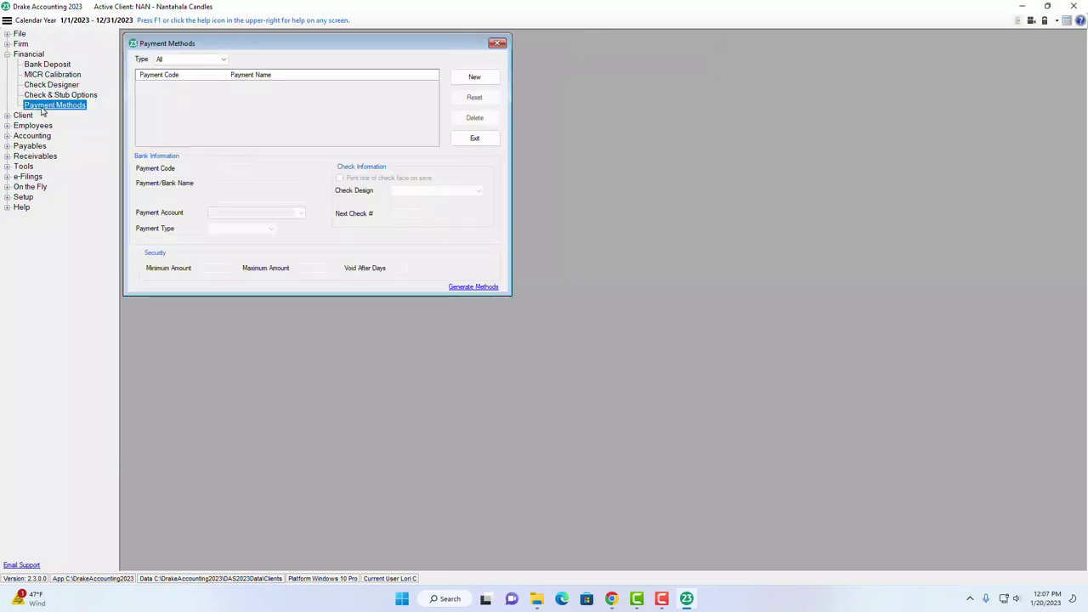
Step: Look through the Client functions, viewing the Nantahala Candles client setup and its Client Health charts
{"action": "left_click", "coordinate": [7, 116]}
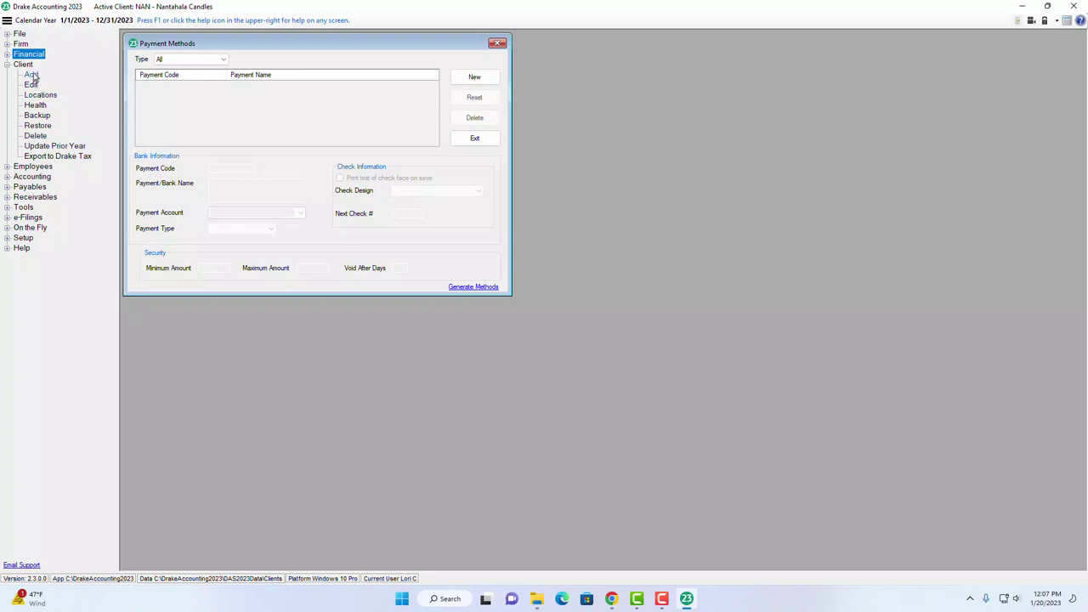
{"action": "left_click", "coordinate": [30, 85]}
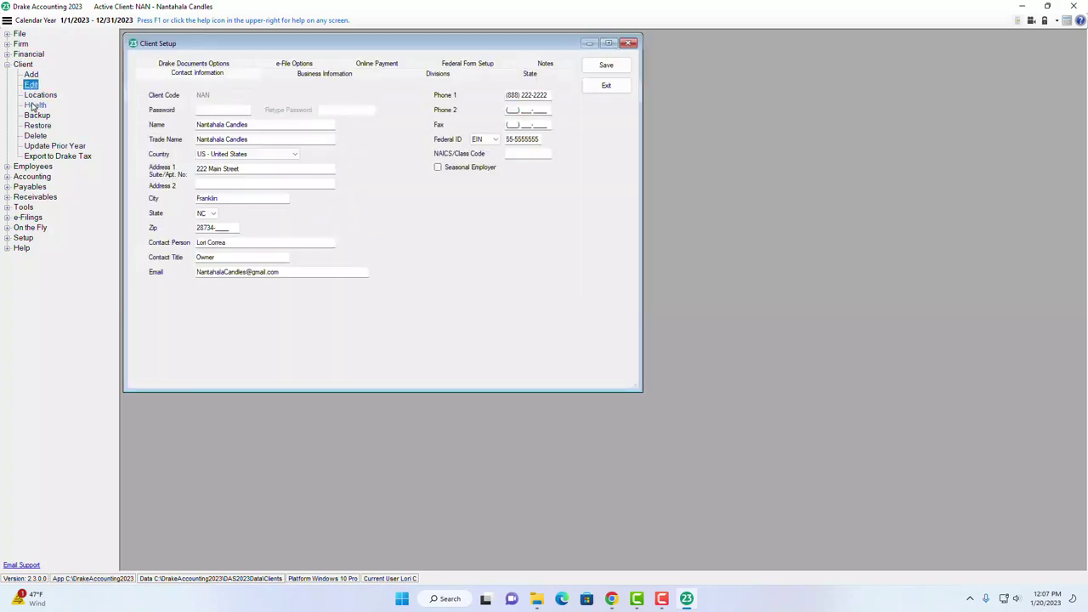
{"action": "left_click", "coordinate": [36, 106]}
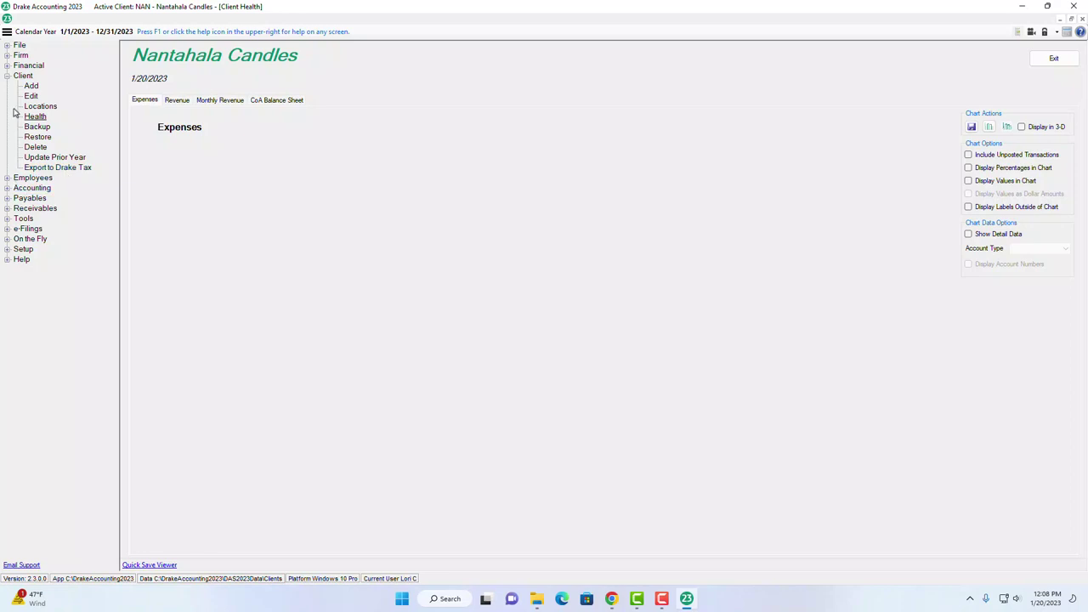
{"action": "left_click", "coordinate": [7, 76]}
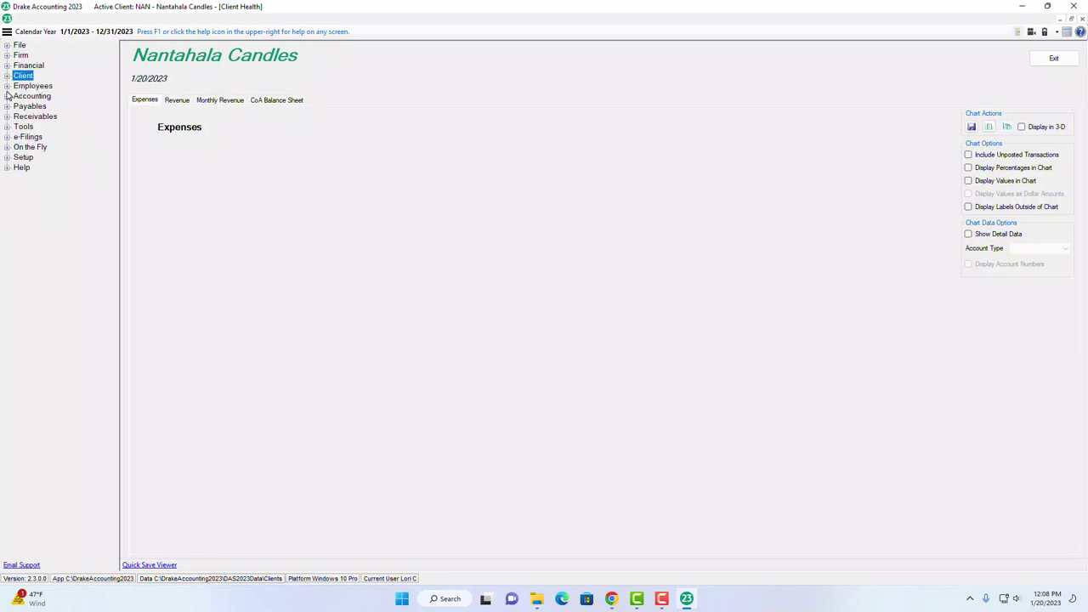
Step: Look through the functions available under Employees, Accounting, Payables and Receivables
{"action": "left_click", "coordinate": [7, 86]}
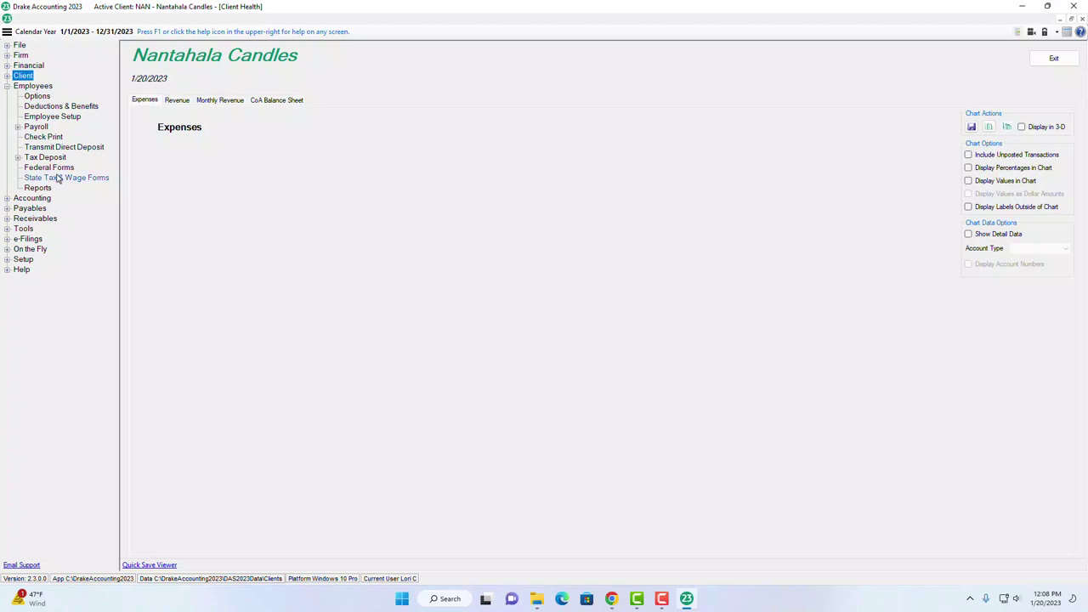
{"action": "left_click", "coordinate": [6, 85]}
{"action": "left_click", "coordinate": [7, 96]}
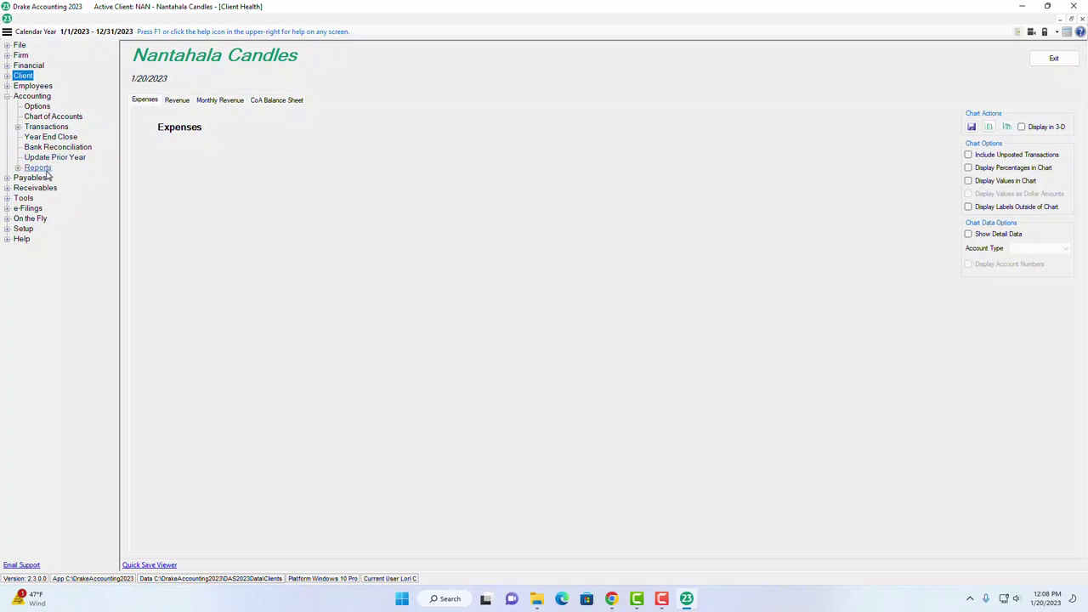
{"action": "left_click", "coordinate": [7, 98]}
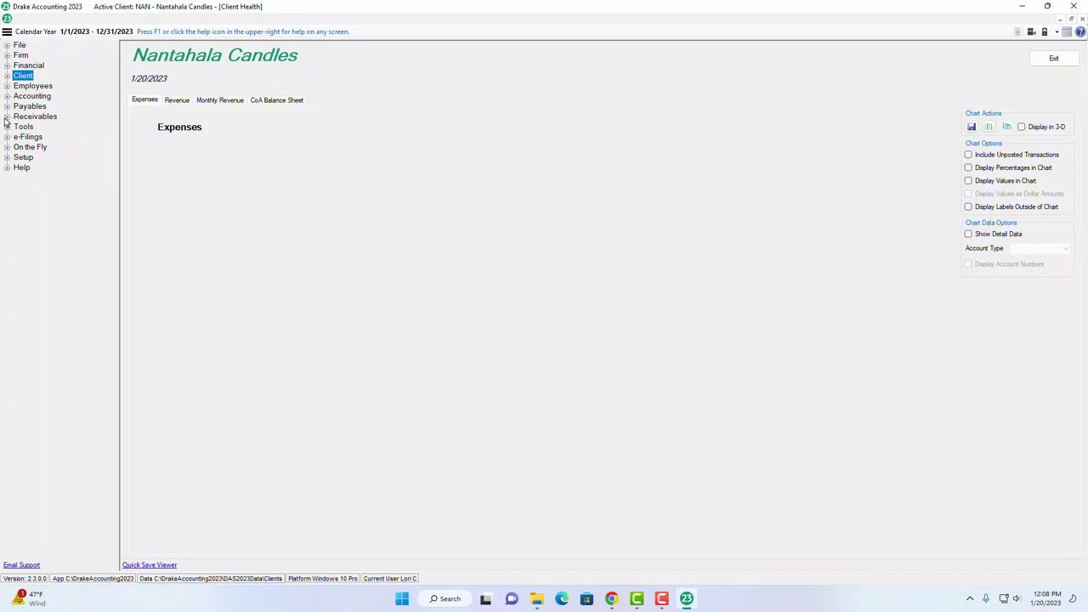
{"action": "left_click", "coordinate": [7, 107]}
{"action": "left_click", "coordinate": [7, 108]}
{"action": "left_click", "coordinate": [7, 117]}
{"action": "left_click", "coordinate": [7, 117]}
Step: Examine the blank forms available in Tools, checking the federal form types and state choices and returning to the federal forms
{"action": "left_click", "coordinate": [7, 128]}
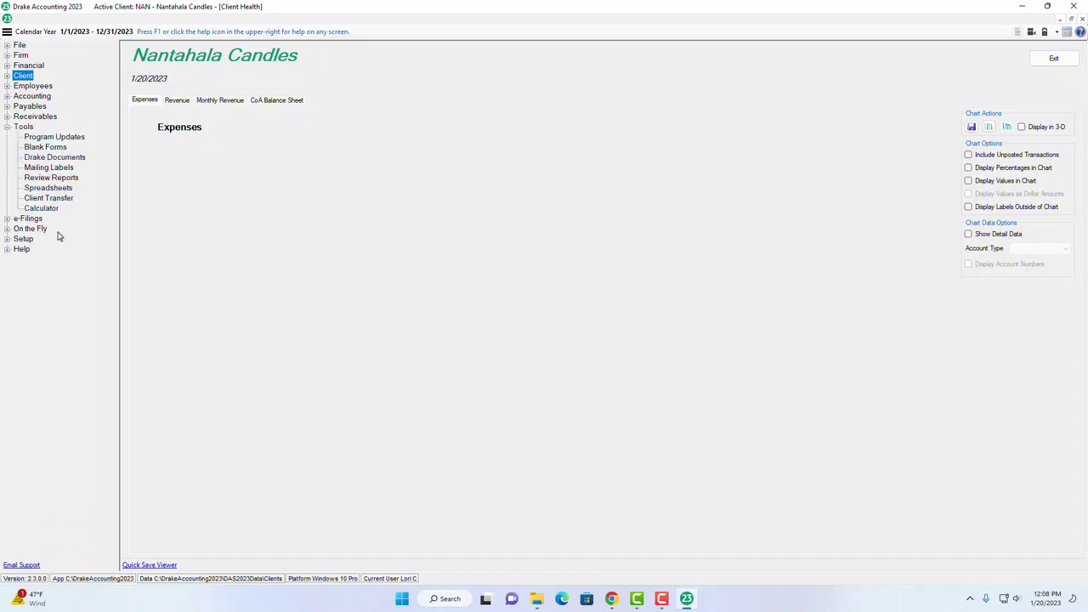
{"action": "left_click", "coordinate": [61, 150]}
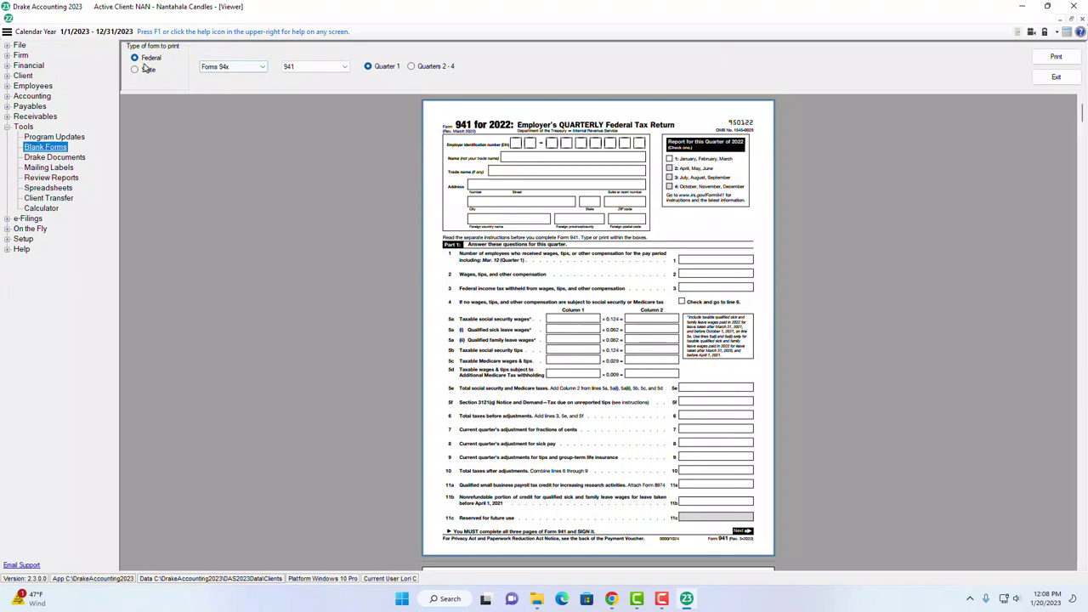
{"action": "left_click", "coordinate": [262, 70]}
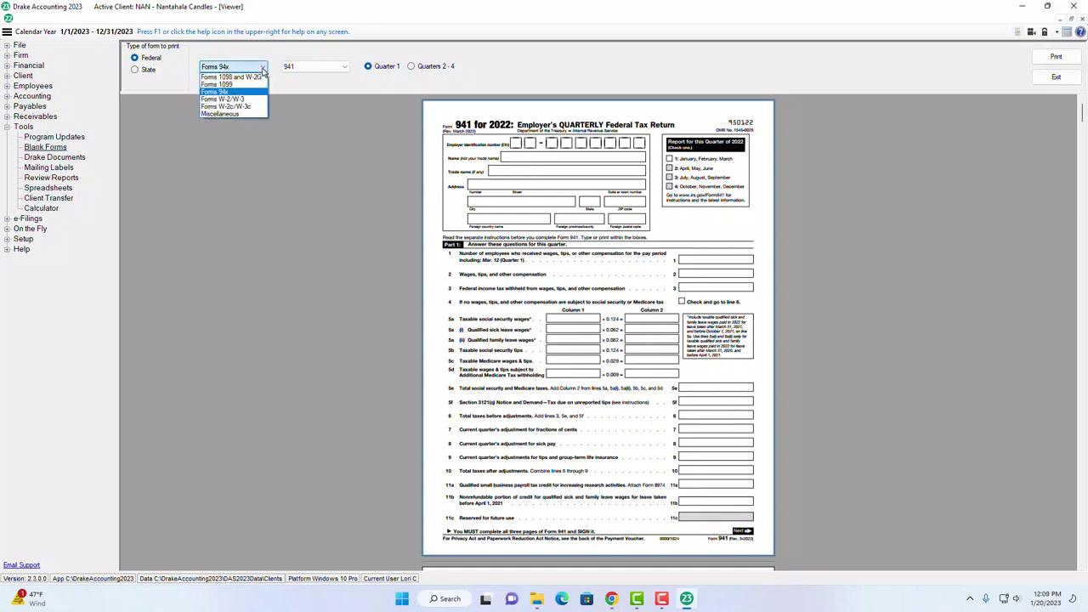
{"action": "left_click", "coordinate": [237, 101]}
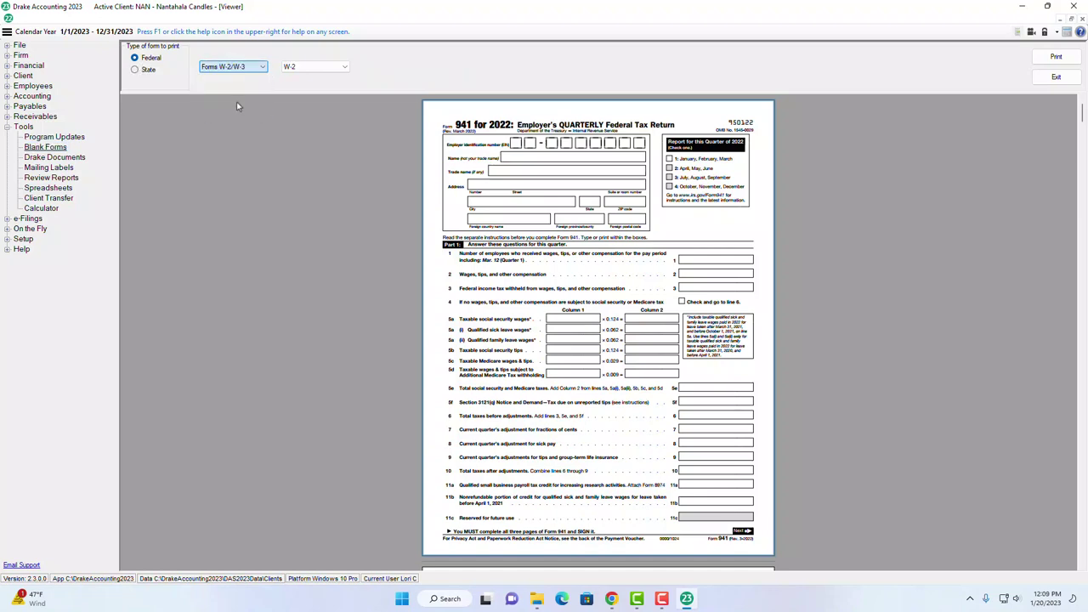
{"action": "left_click", "coordinate": [136, 72]}
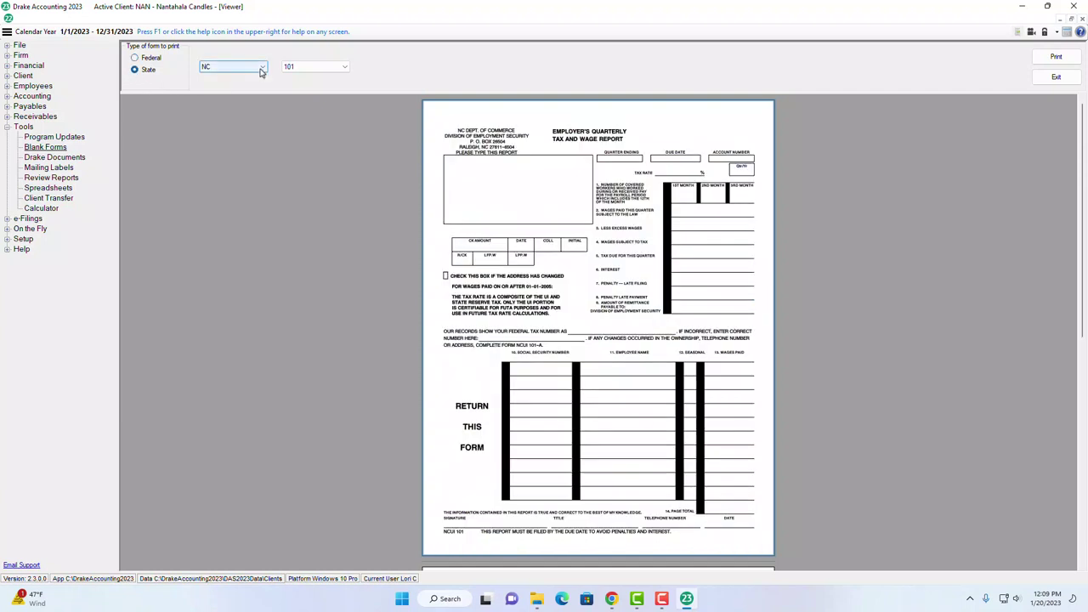
{"action": "left_click", "coordinate": [261, 72]}
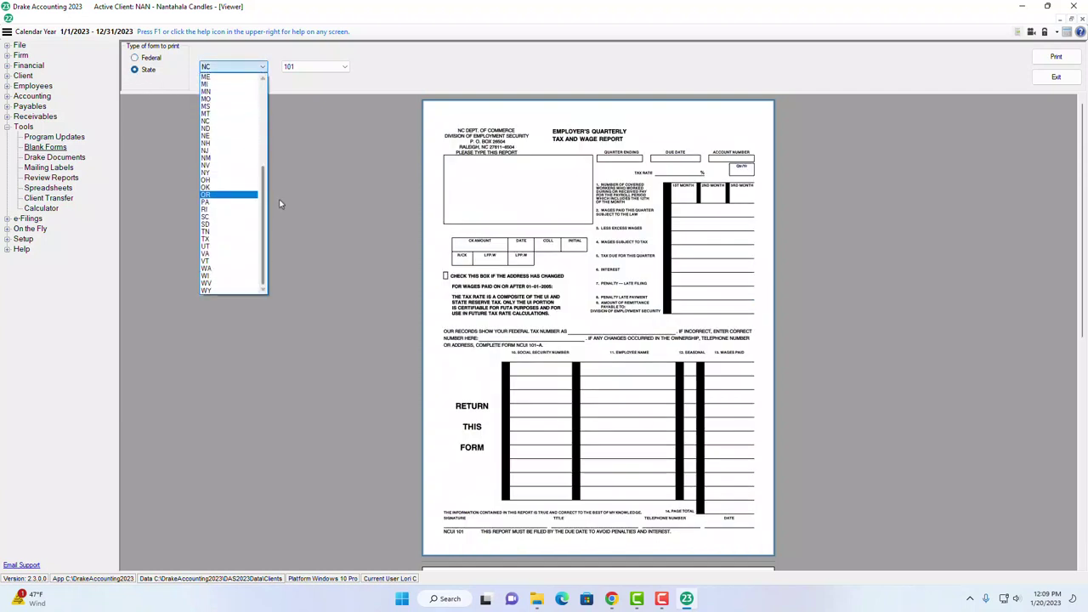
{"action": "scroll", "coordinate": [238, 170], "scroll_direction": "up", "scroll_amount": 5}
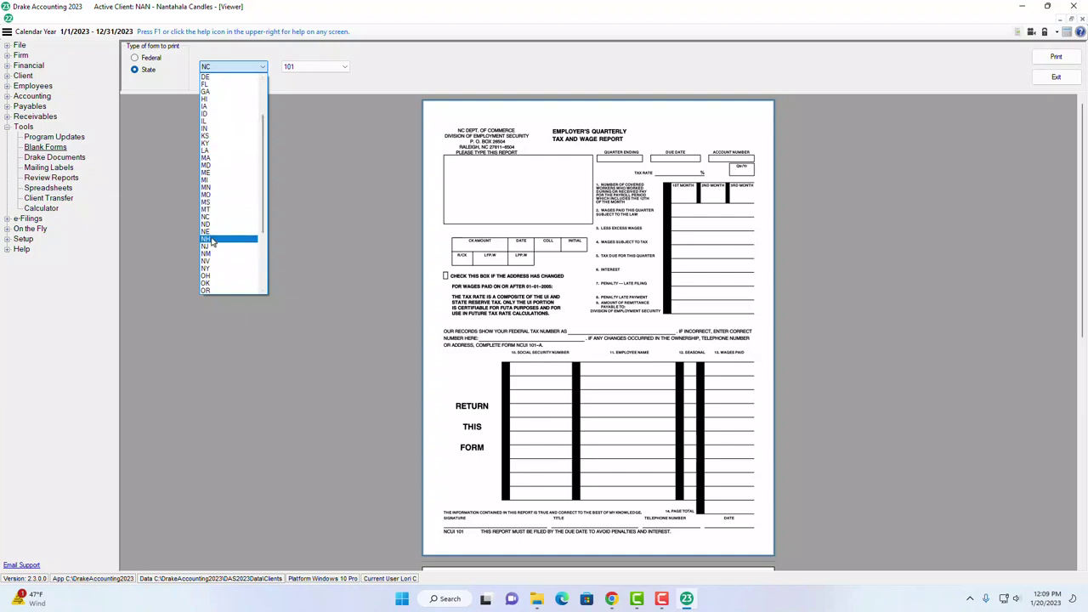
{"action": "left_click", "coordinate": [213, 236]}
{"action": "left_click", "coordinate": [135, 57]}
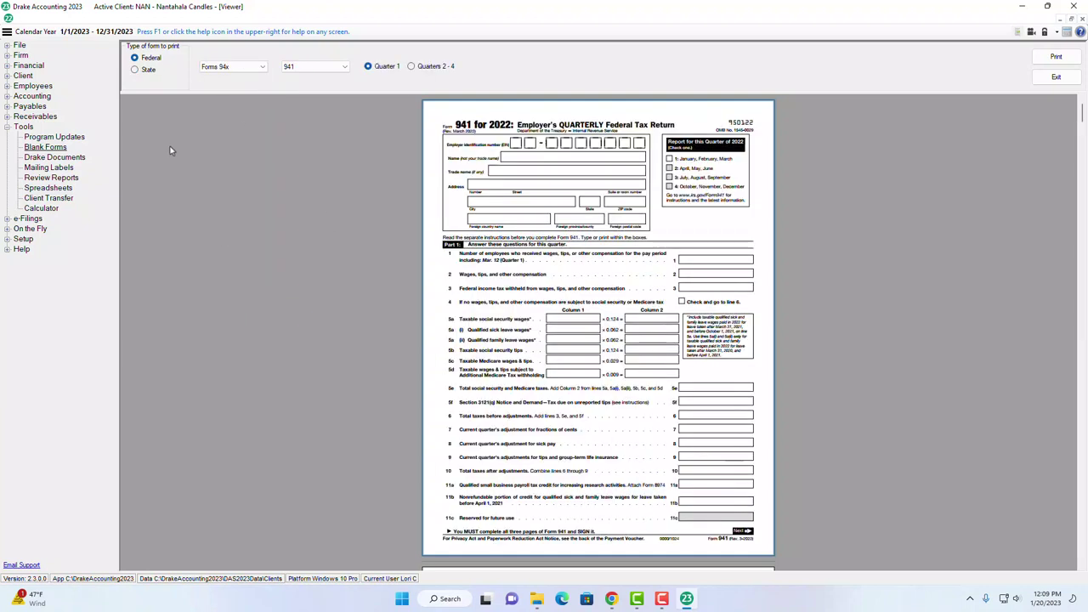
Step: View the Mailing Labels, Review Reports and Spreadsheets tools
{"action": "left_click", "coordinate": [40, 169]}
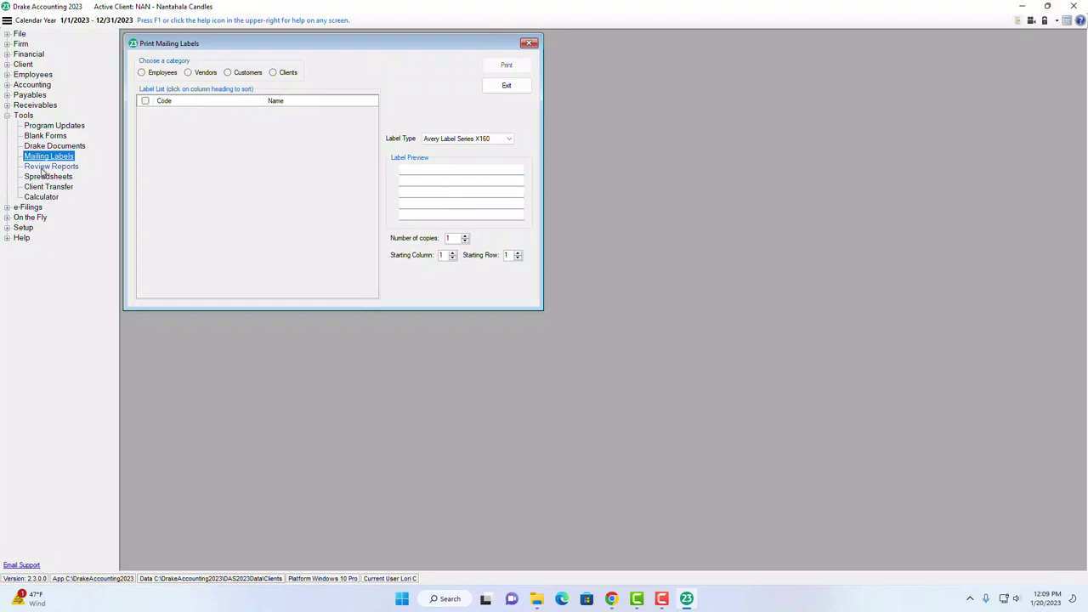
{"action": "left_click", "coordinate": [56, 167]}
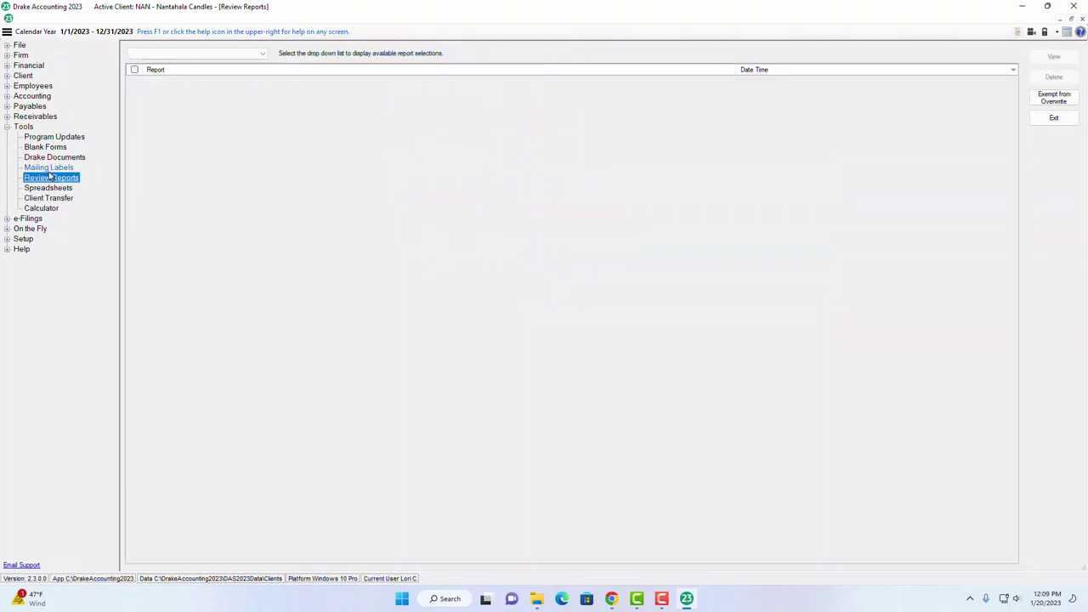
{"action": "left_click", "coordinate": [47, 187]}
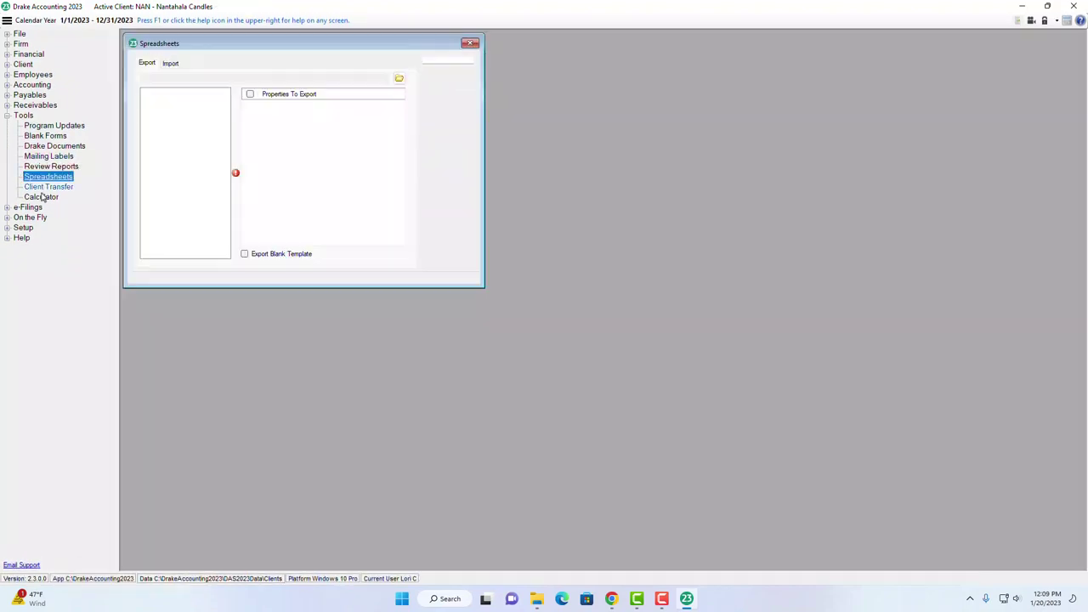
Step: Open the Client Transfer utility and select the NAN client folder in the My Computer list
{"action": "left_click", "coordinate": [51, 187]}
{"action": "left_click", "coordinate": [50, 187]}
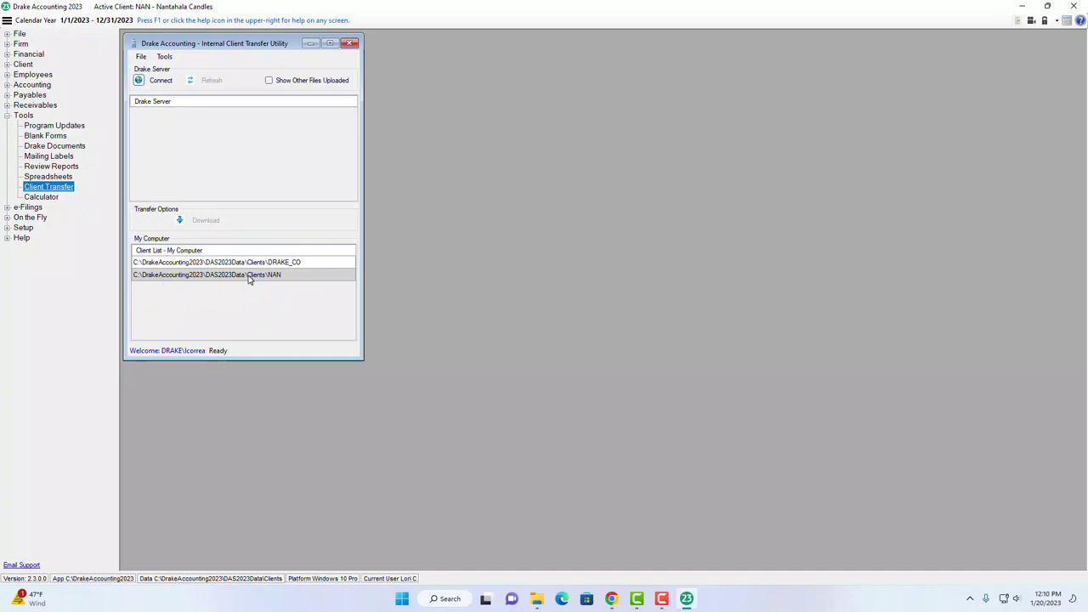
{"action": "left_click", "coordinate": [198, 280]}
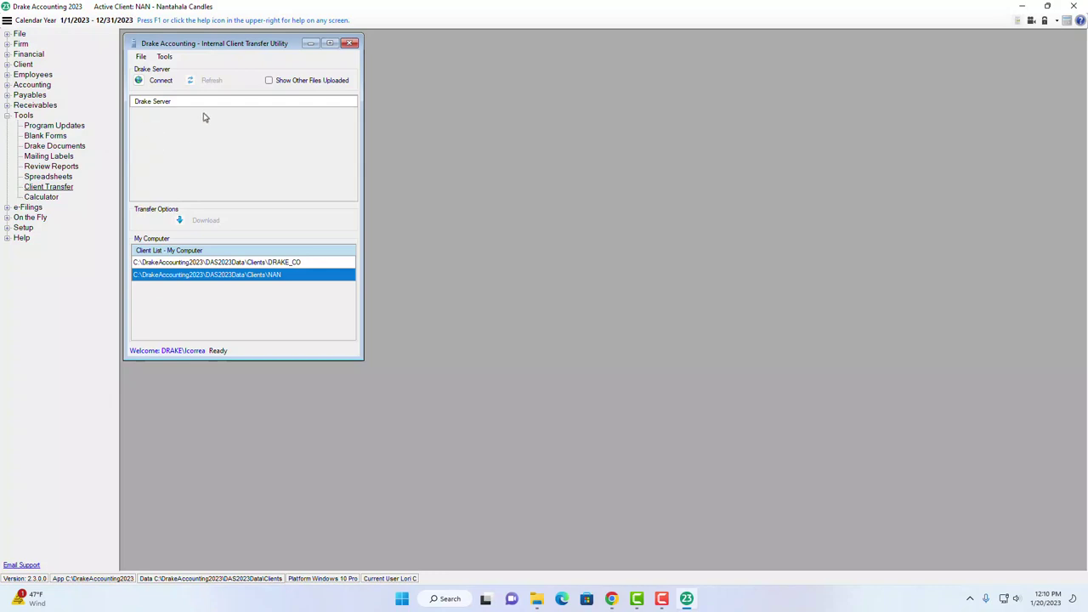
Step: Look through the e-Filings and On the Fly functions, and open the On the Fly Federal Forms
{"action": "left_click", "coordinate": [6, 208]}
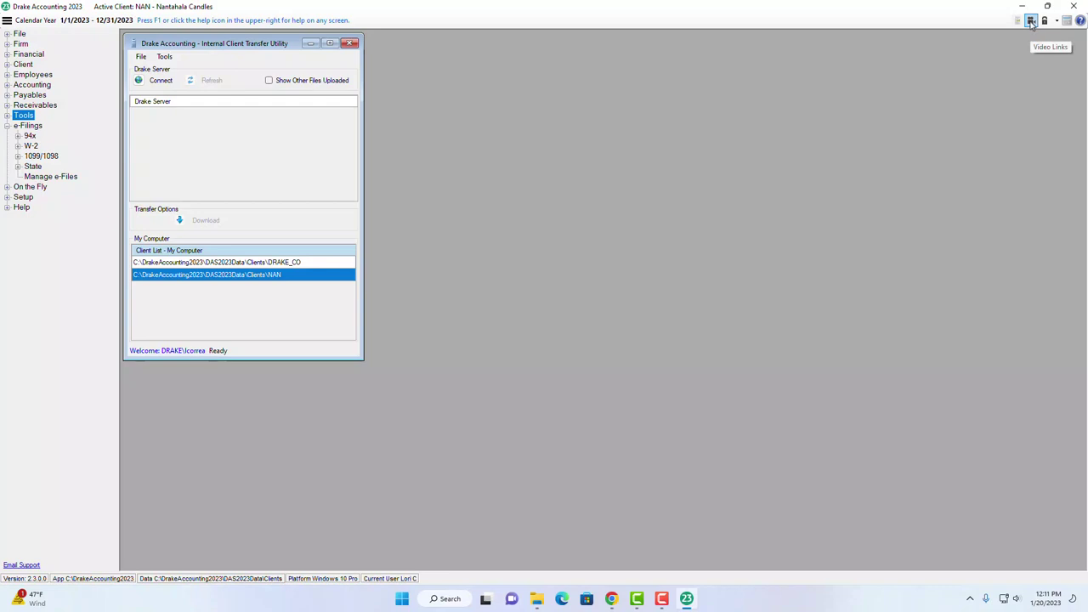
{"action": "left_click", "coordinate": [7, 187]}
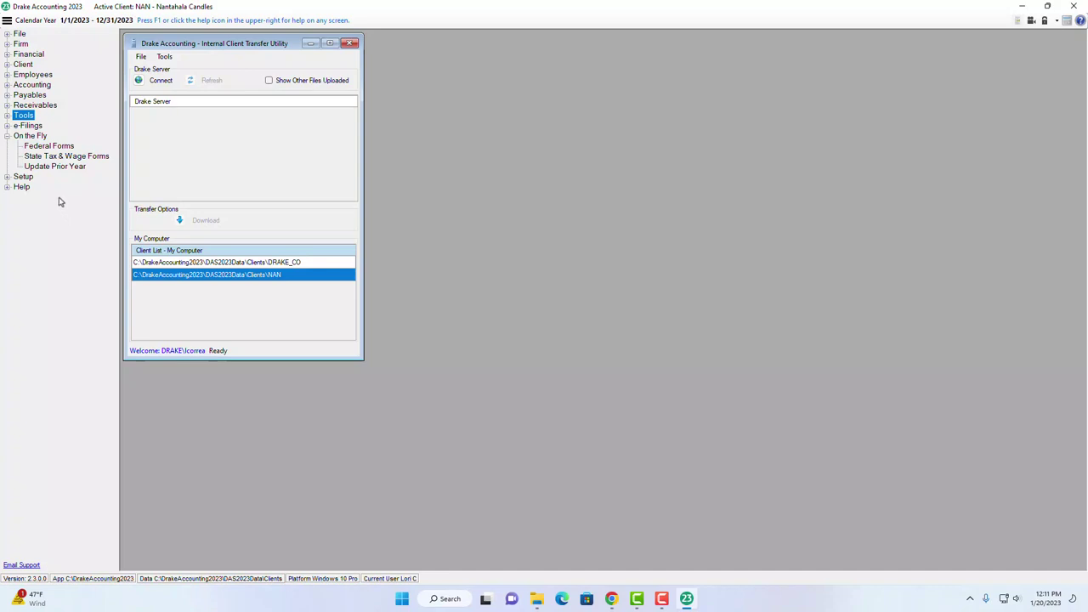
{"action": "left_click", "coordinate": [44, 147]}
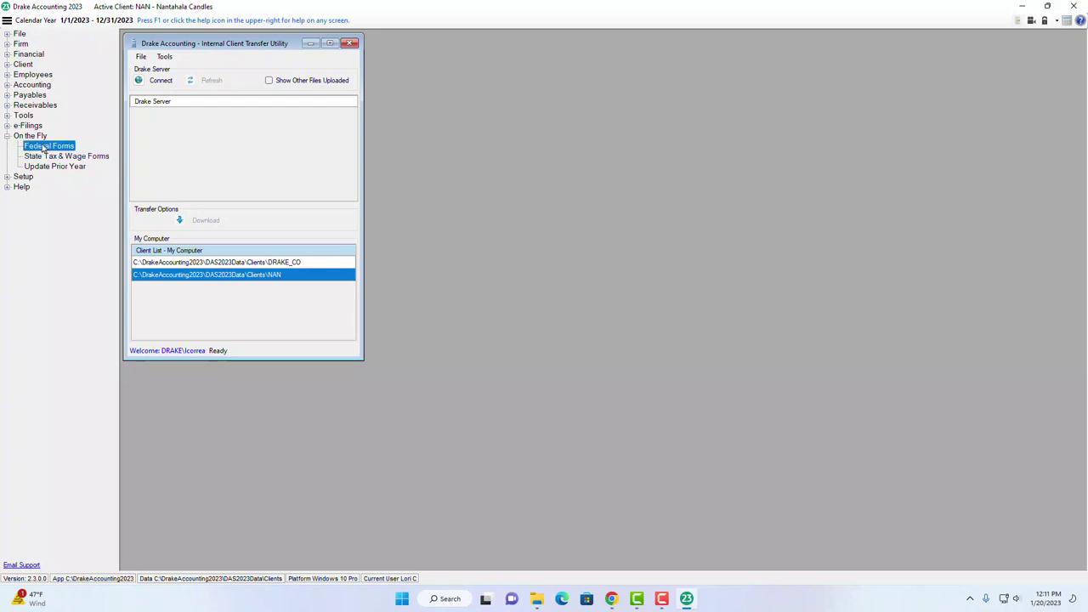
{"action": "left_click", "coordinate": [44, 146]}
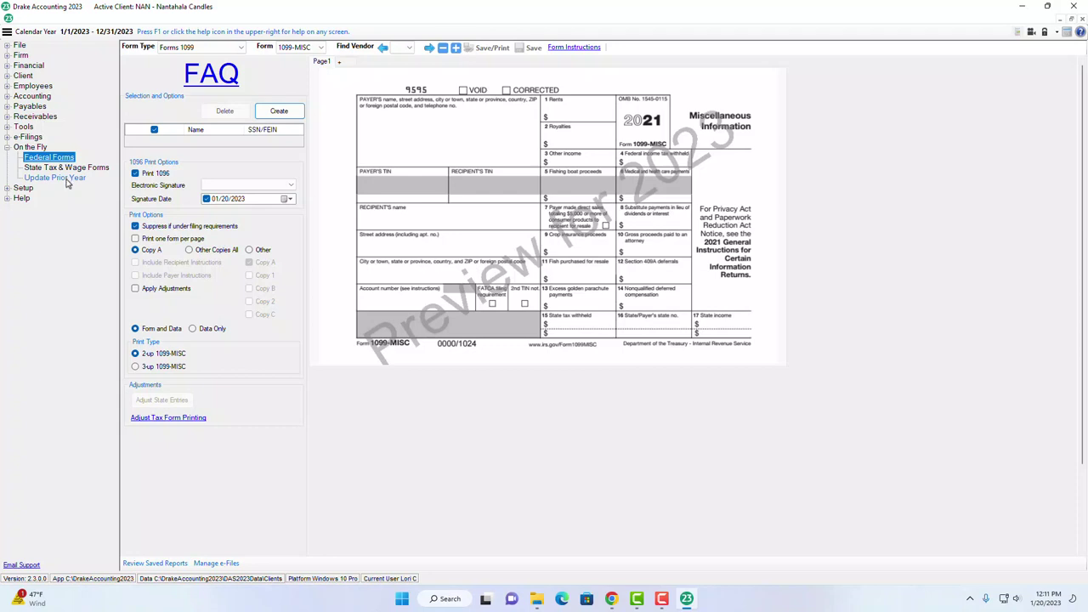
Step: Review the Report Options in Setup, including the custom labels and the headers and footnotes
{"action": "left_click", "coordinate": [8, 147]}
{"action": "left_click", "coordinate": [7, 158]}
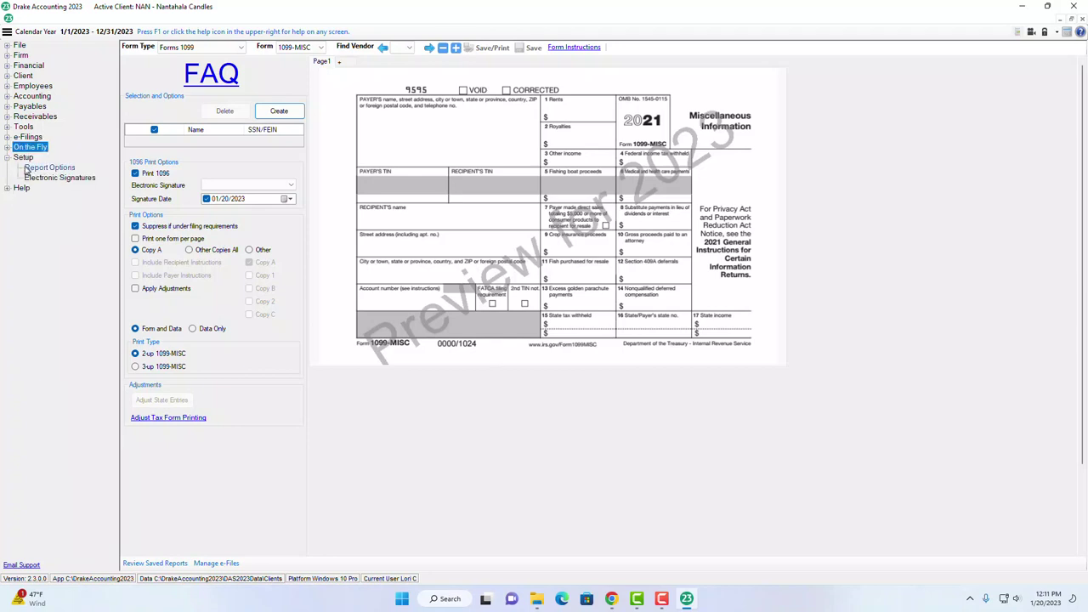
{"action": "left_click", "coordinate": [35, 169]}
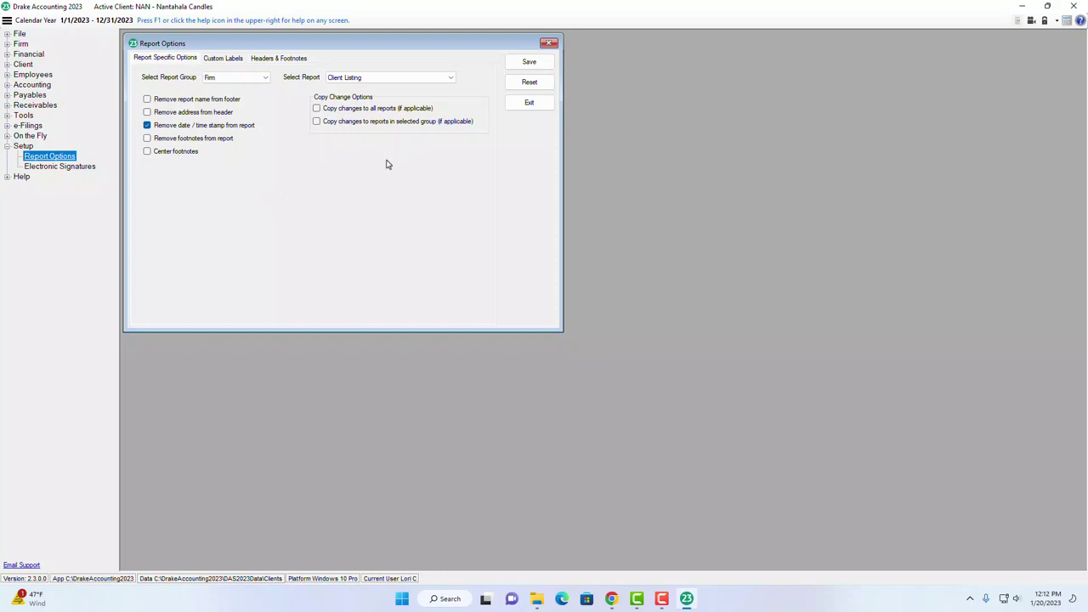
{"action": "left_click", "coordinate": [223, 60]}
{"action": "left_click", "coordinate": [279, 58]}
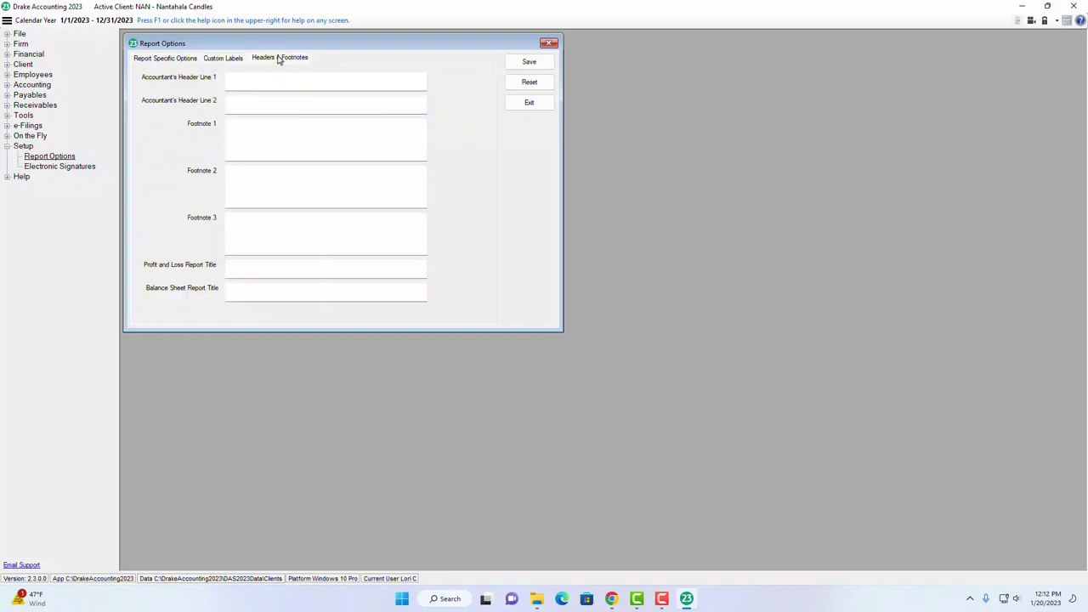
Step: Review the Report Specific Options and the Electronic Signatures setup, and close the signatures window
{"action": "left_click", "coordinate": [179, 60]}
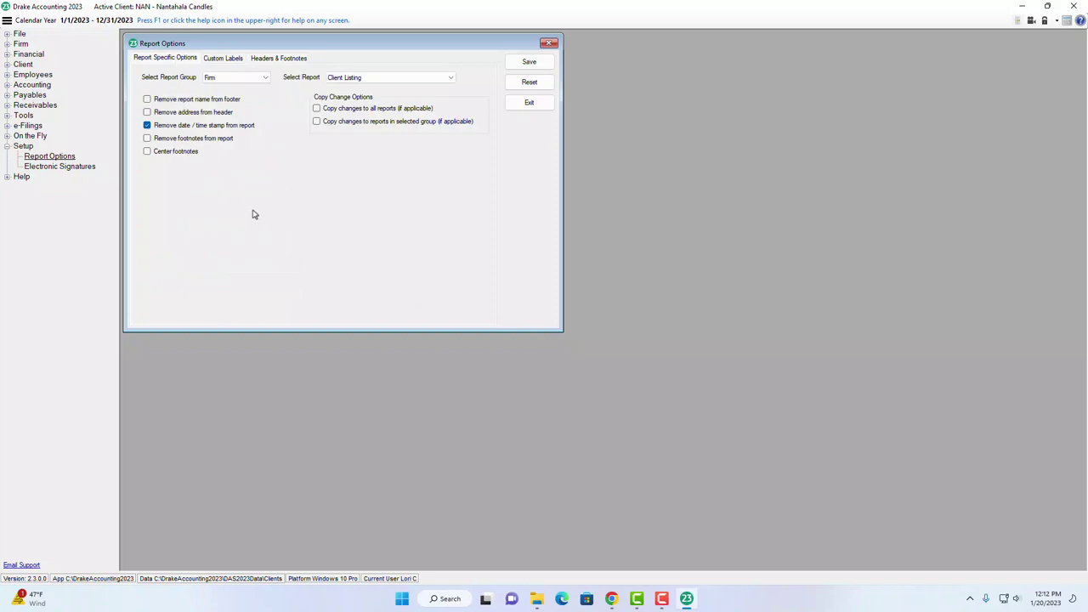
{"action": "left_click", "coordinate": [46, 168]}
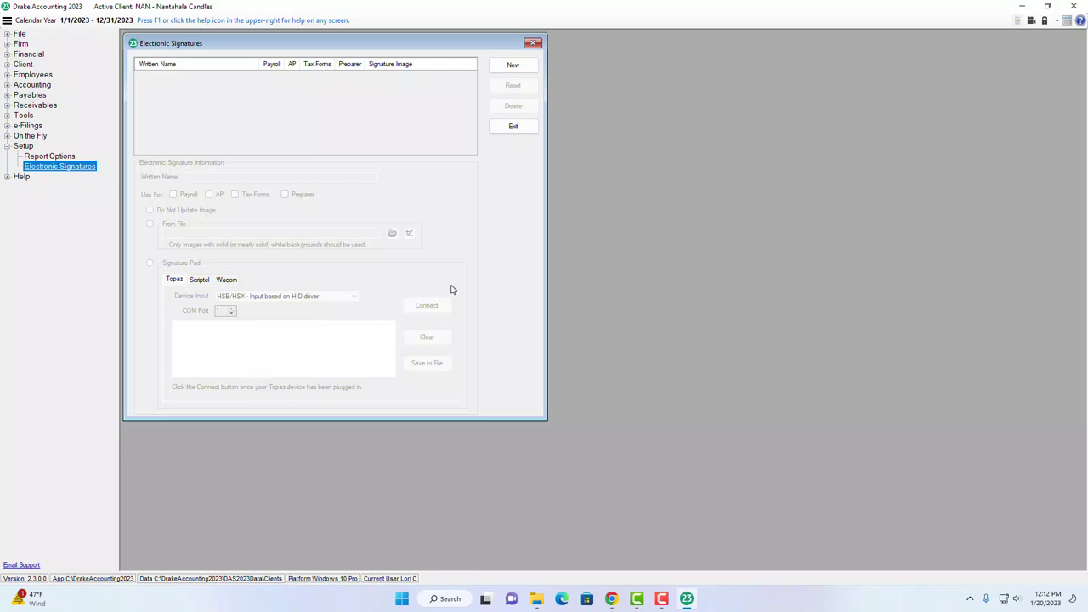
{"action": "left_click", "coordinate": [515, 127]}
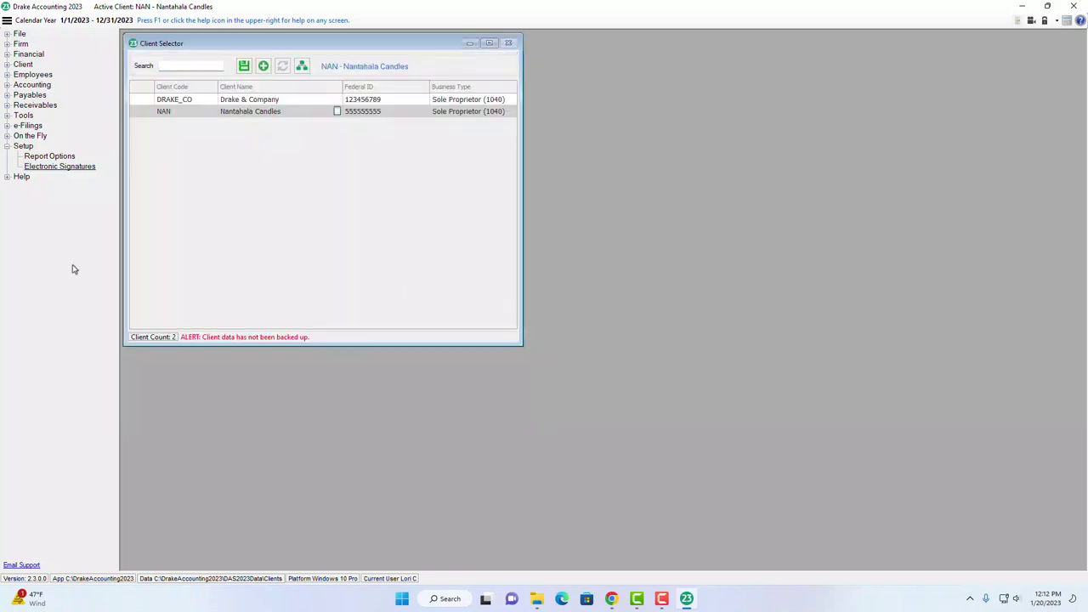
Step: Look over the Help functions, and switch to the Introduction to DAS presentation in Chrome to go through its Resources slides
{"action": "left_click", "coordinate": [8, 178]}
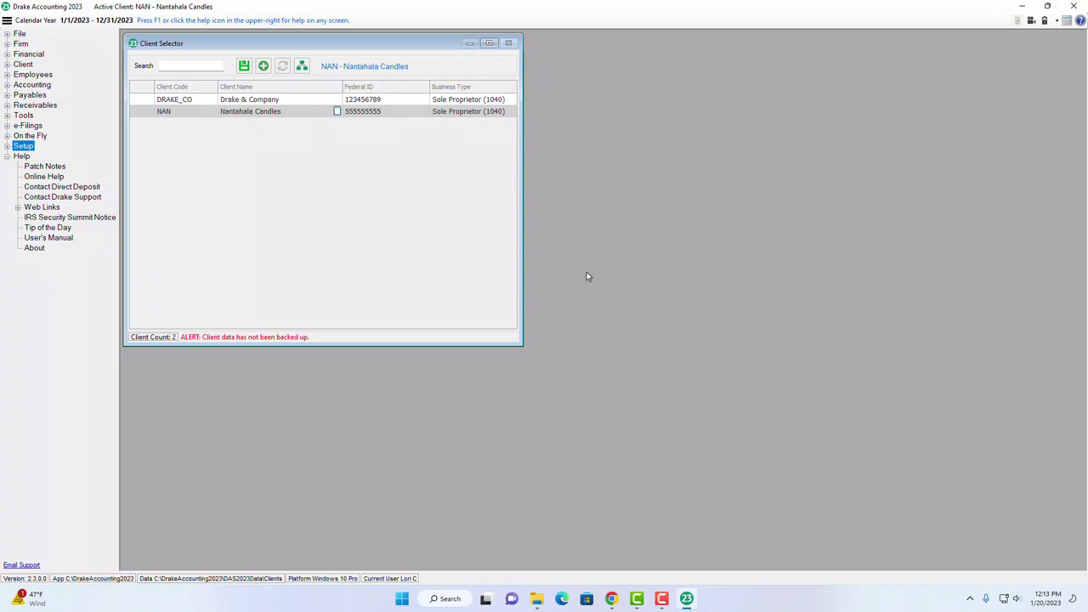
{"action": "key", "text": "alt+Tab"}
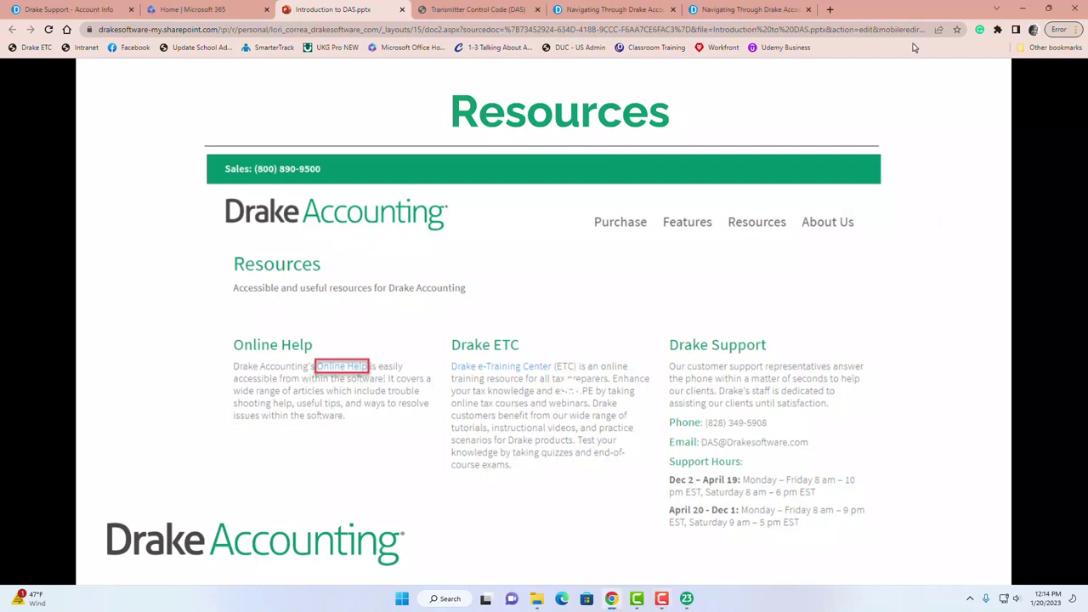
{"action": "key", "text": "Right"}
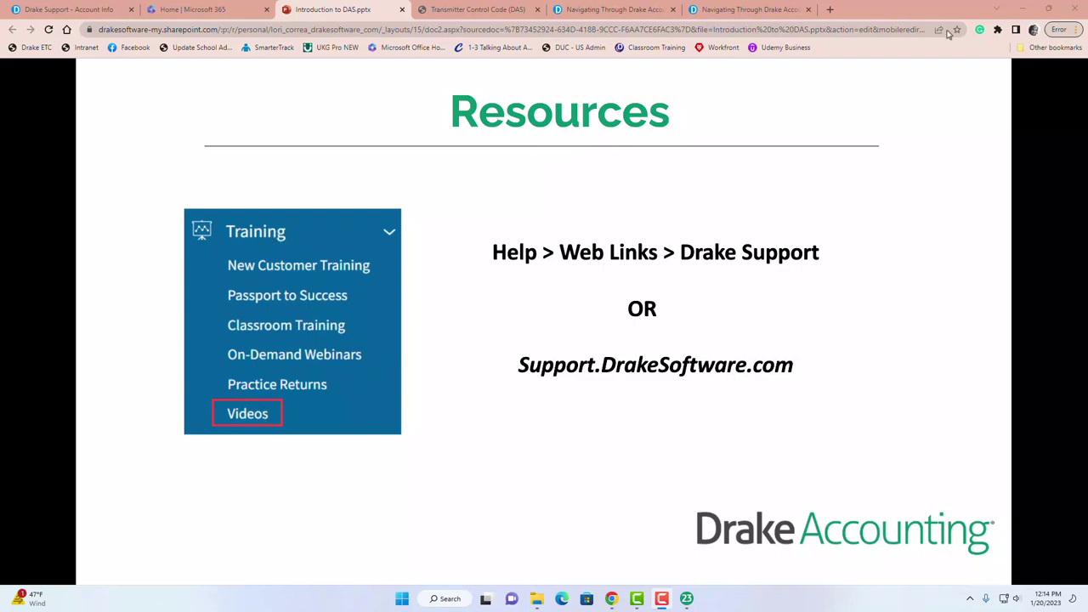
{"action": "left_click", "coordinate": [890, 110]}
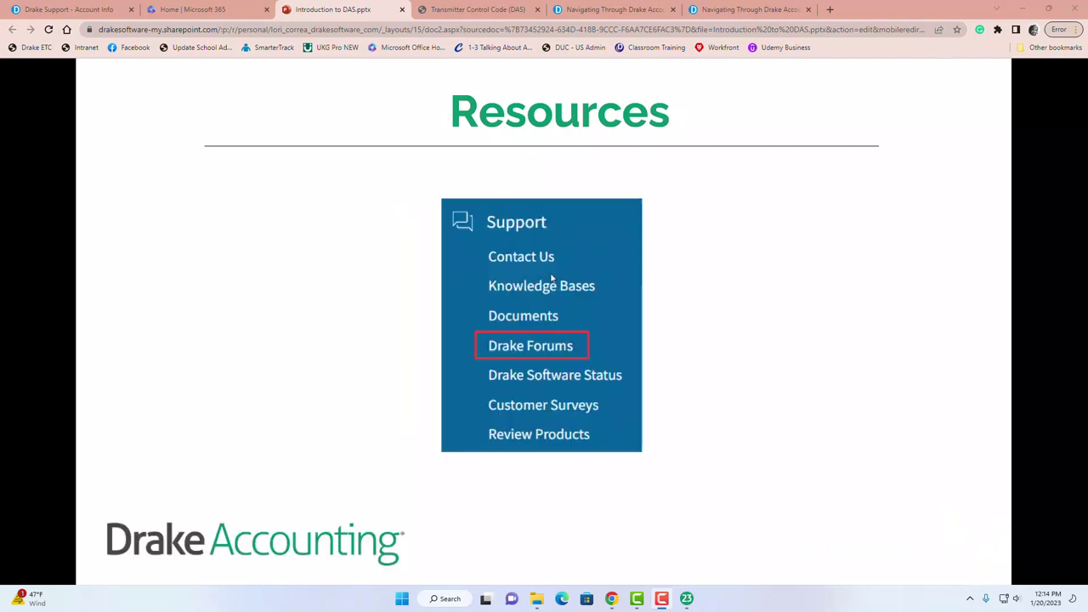